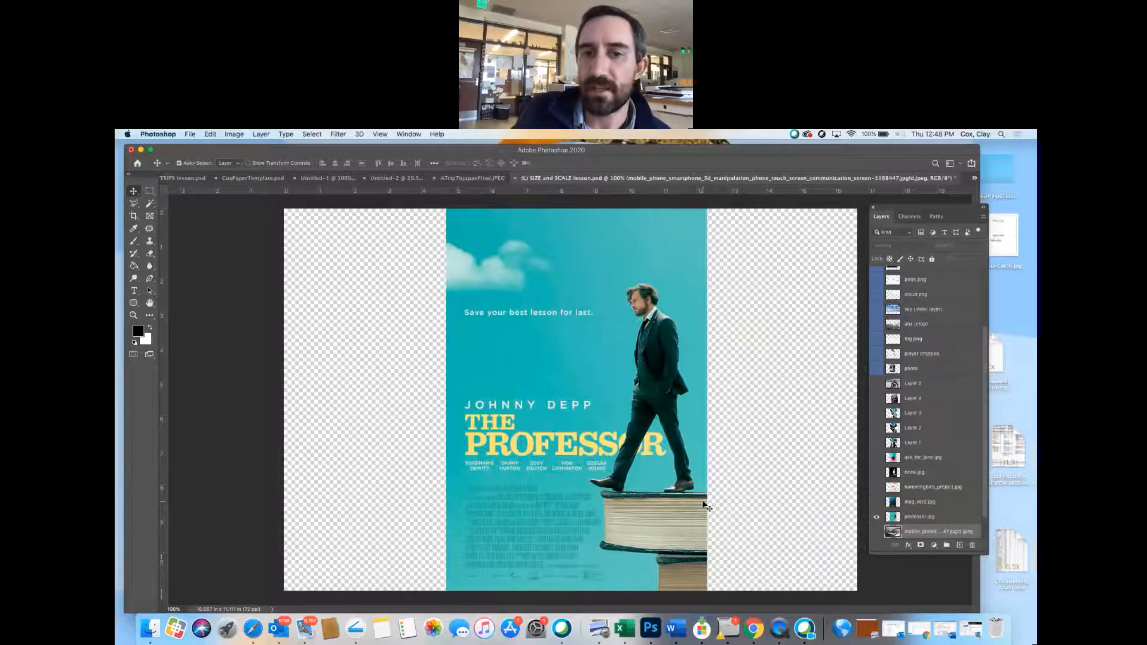
Step: Show The Meg, The Hummingbird Project and The Brink poster layers one after another, hiding the previous one each time
left_click(876, 502)
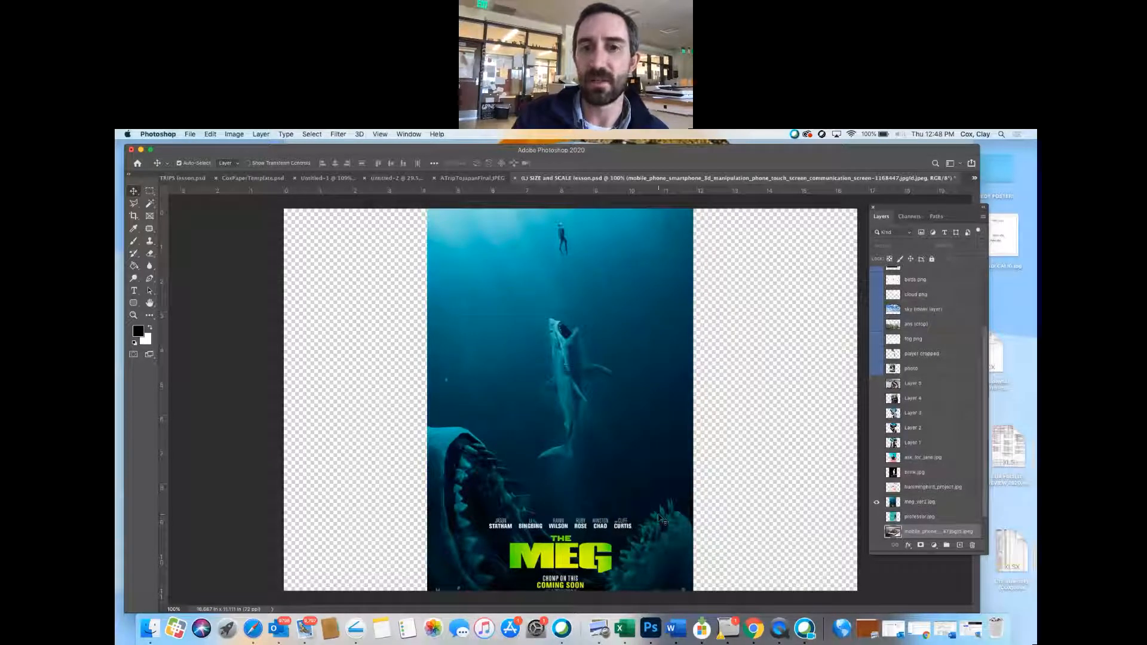
left_click(877, 487)
left_click(876, 502)
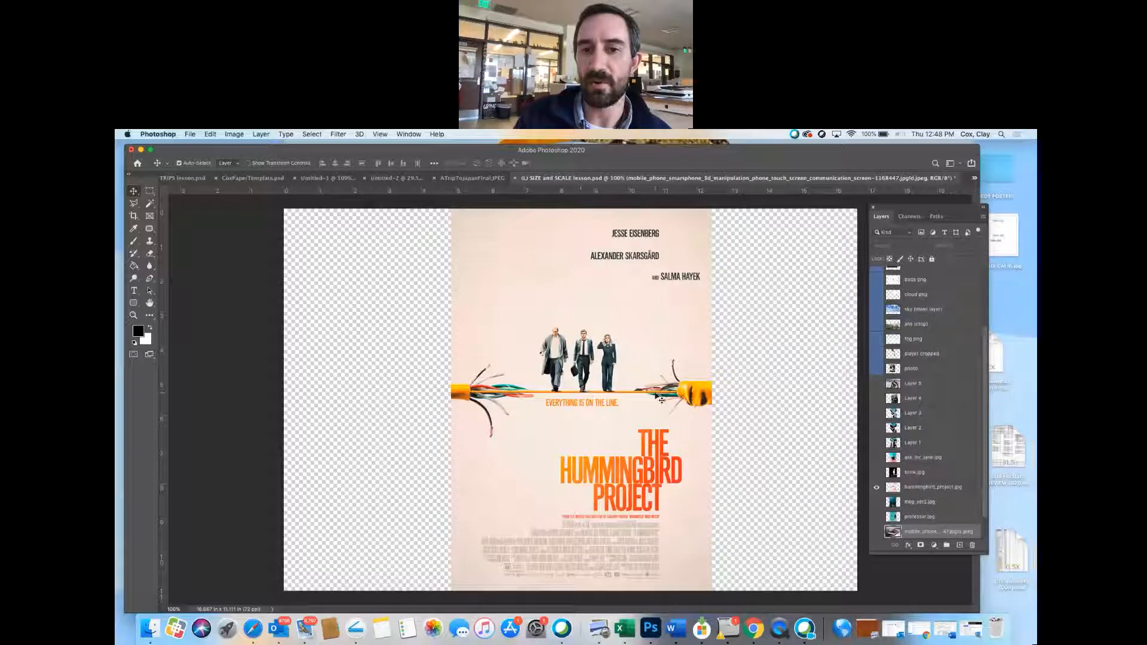
left_click(876, 472)
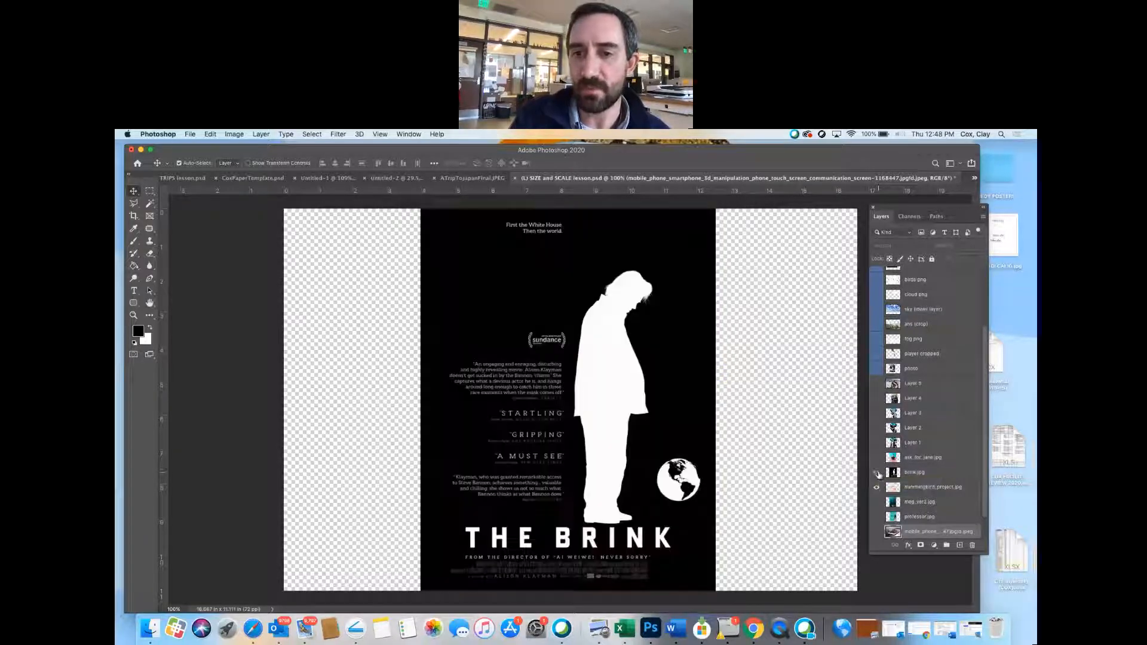
left_click(876, 487)
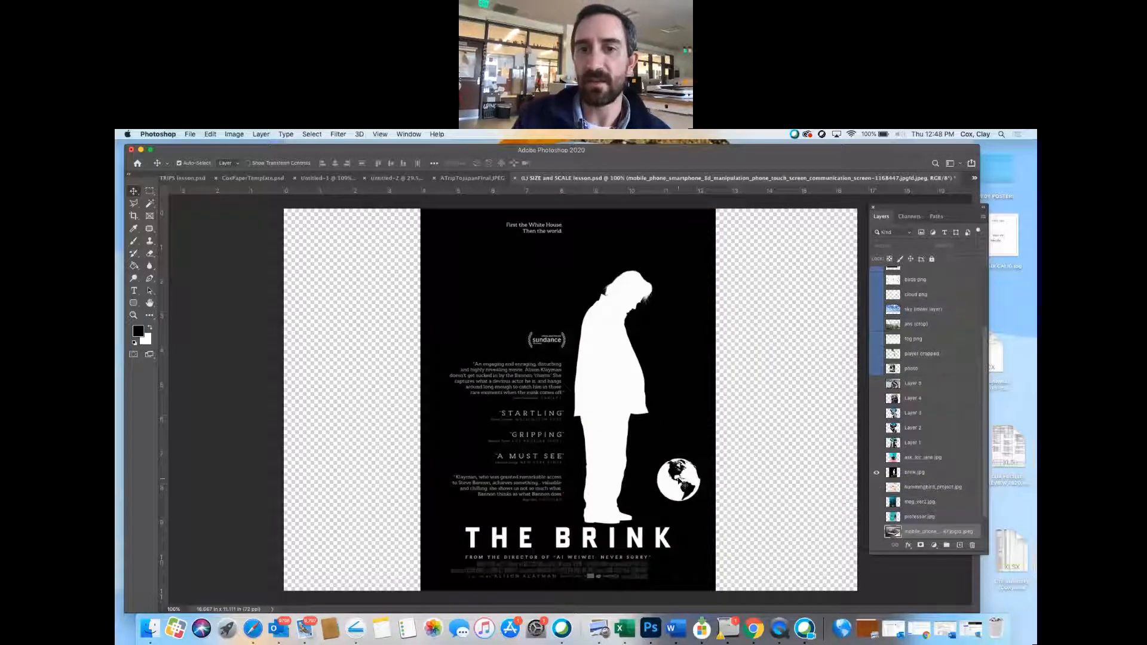
Step: Show the Ask for Jane poster and the American Idol poster on Layer 1, hiding the earlier poster each time
left_click(877, 458)
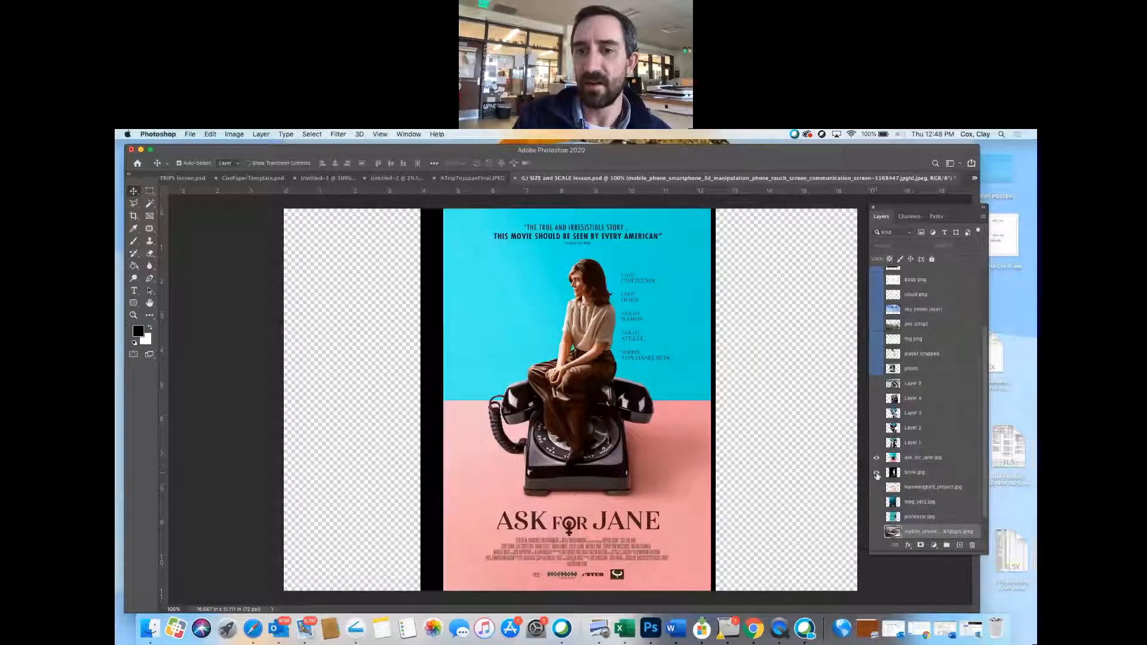
left_click(876, 472)
left_click(876, 443)
left_click(877, 458)
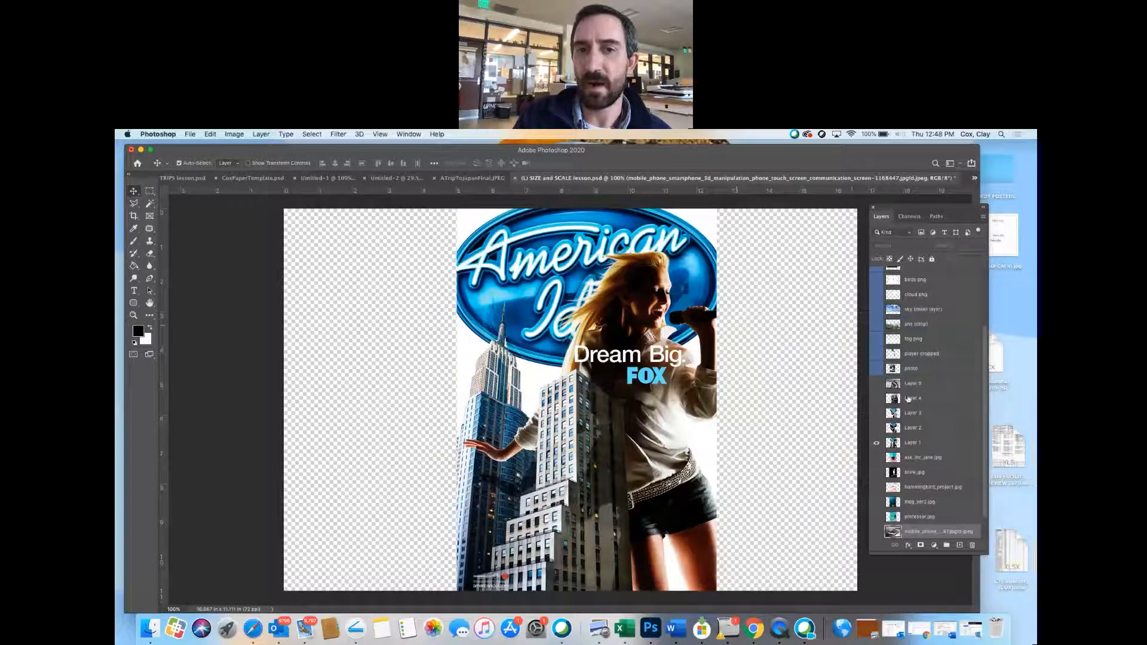
Step: Show the poster examples on Layer 2, Layer 3 and Layer 4 in turn, then hide Layer 4
left_click(877, 428)
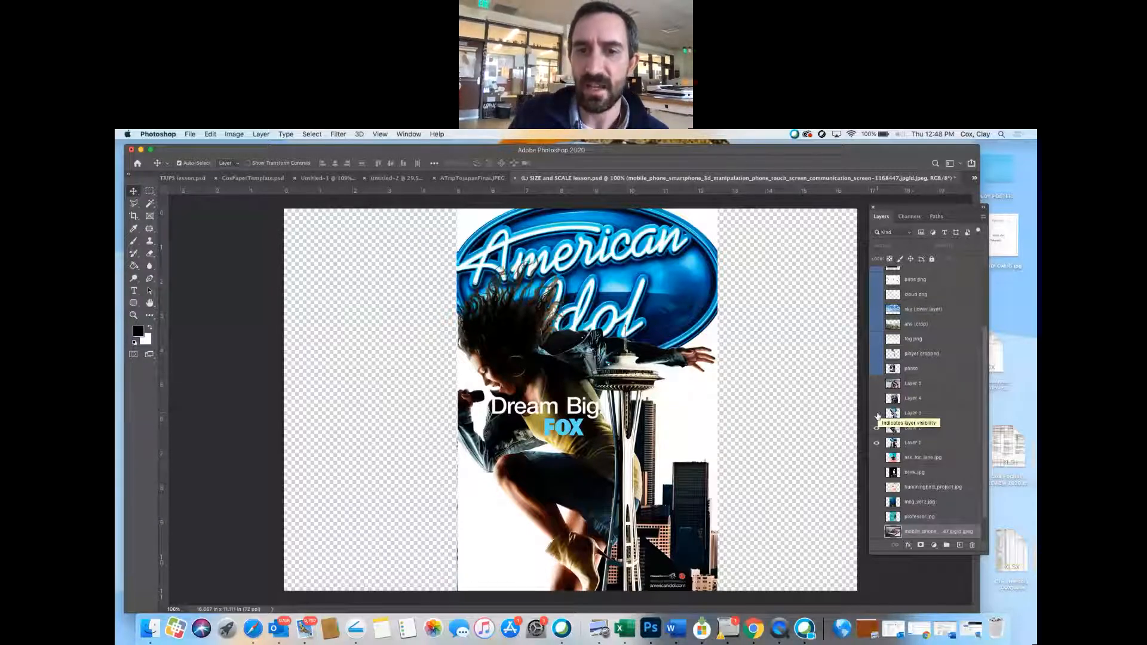
left_click(877, 413)
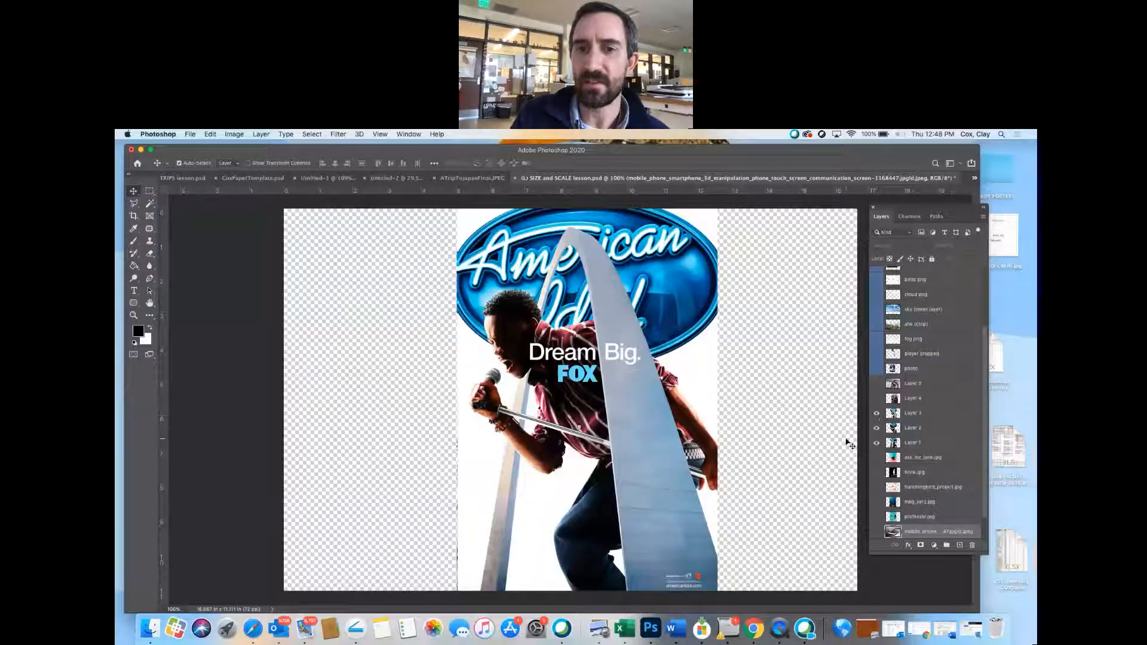
left_click(877, 398)
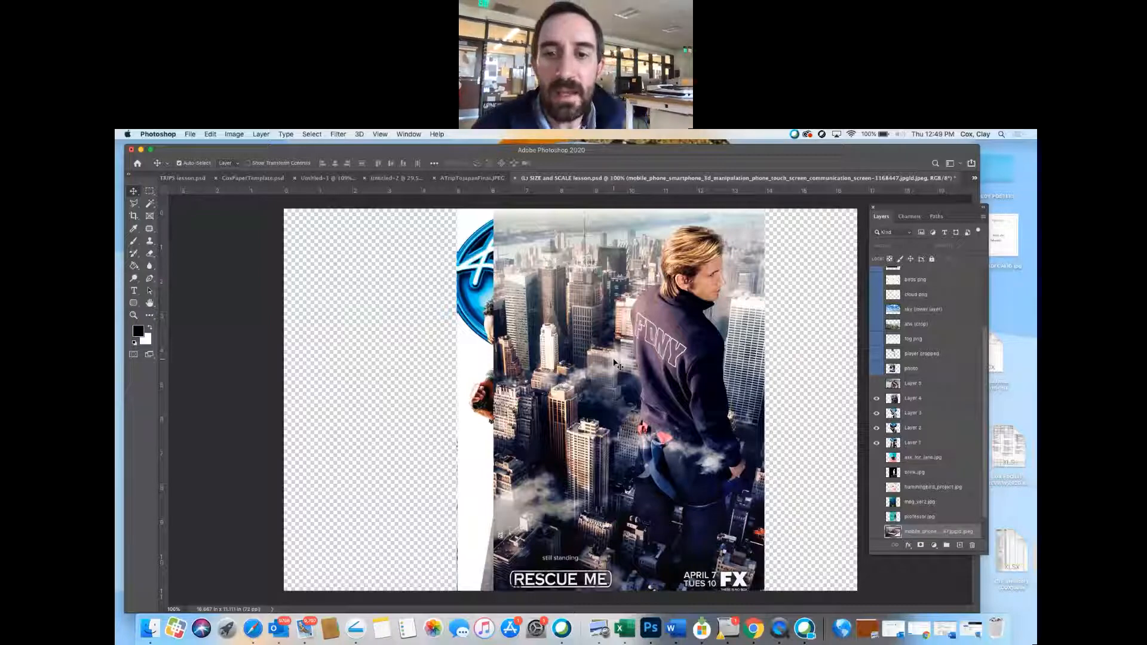
left_click(876, 399)
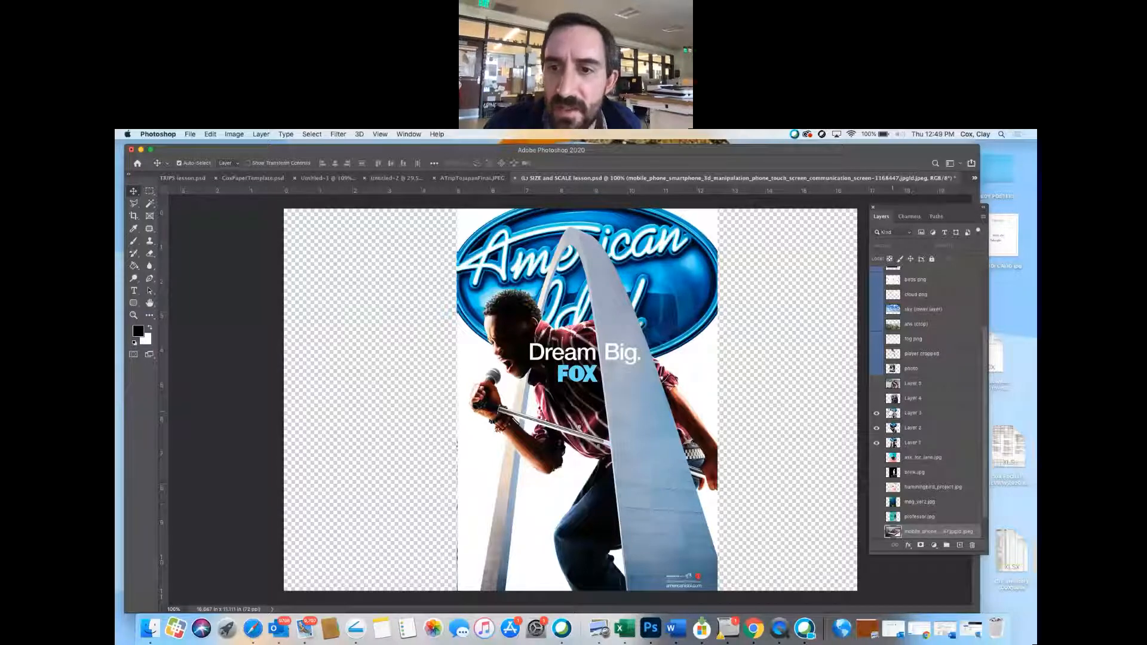
Step: View the Rescue Me bridge poster on Layer 5 with Layers 1 to 3 hidden, then hide it too
left_click(877, 383)
left_click(878, 413)
left_click(877, 428)
left_click(877, 443)
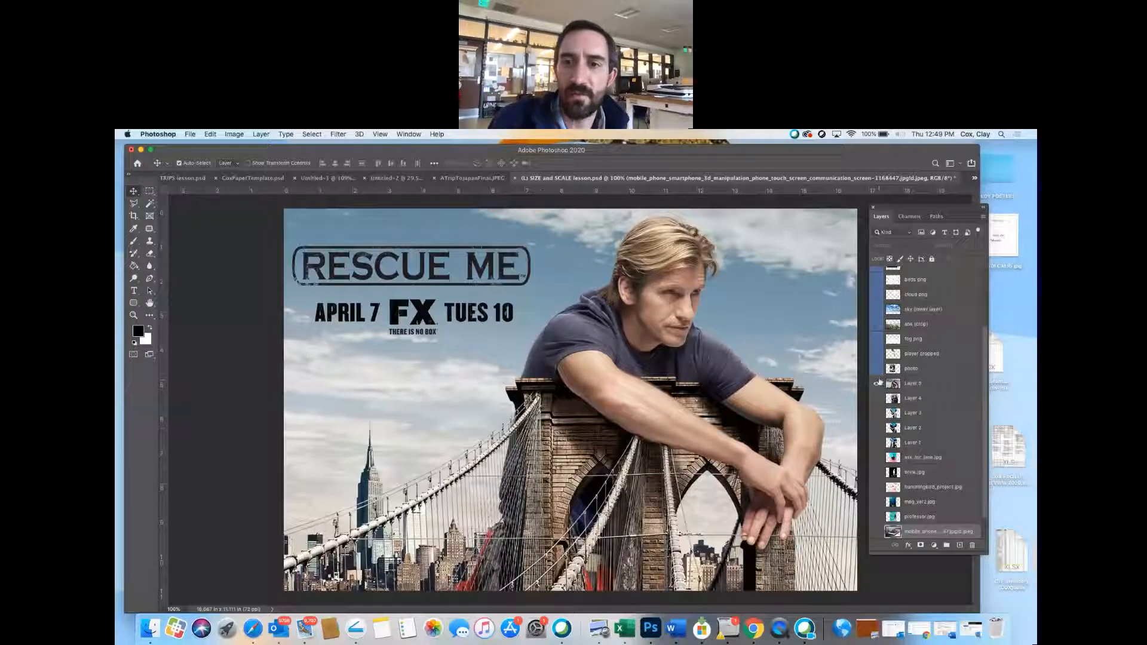
left_click(877, 383)
Step: Review the posters on Layers 1 to 5 again, showing and hiding each one individually
left_click(876, 443)
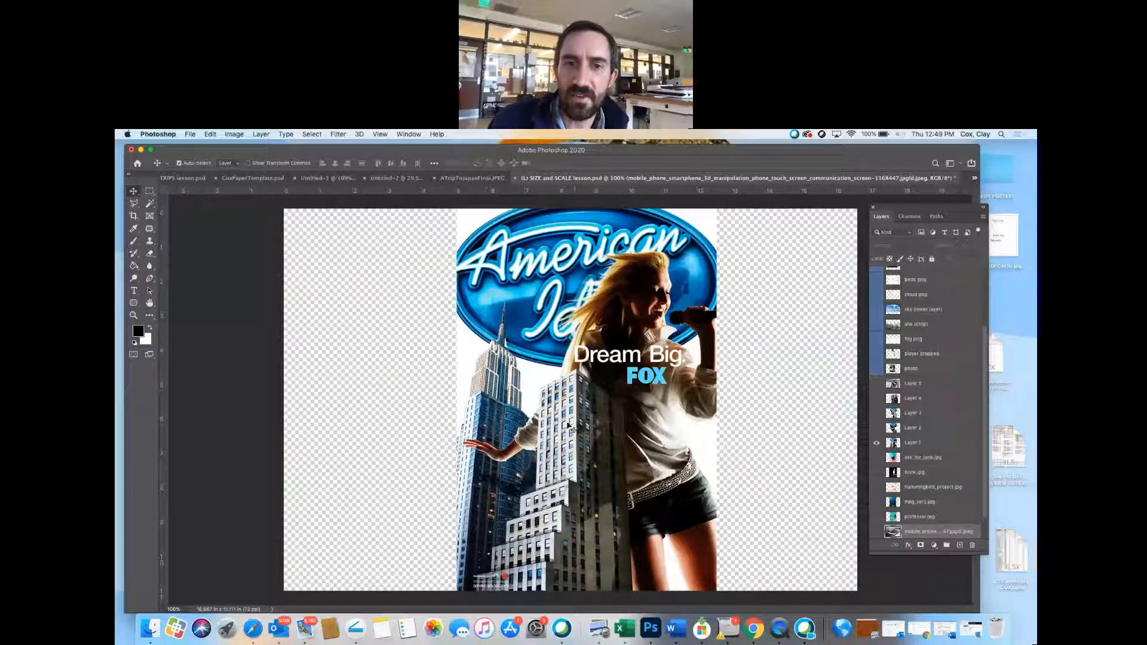
left_click(876, 443)
left_click(877, 428)
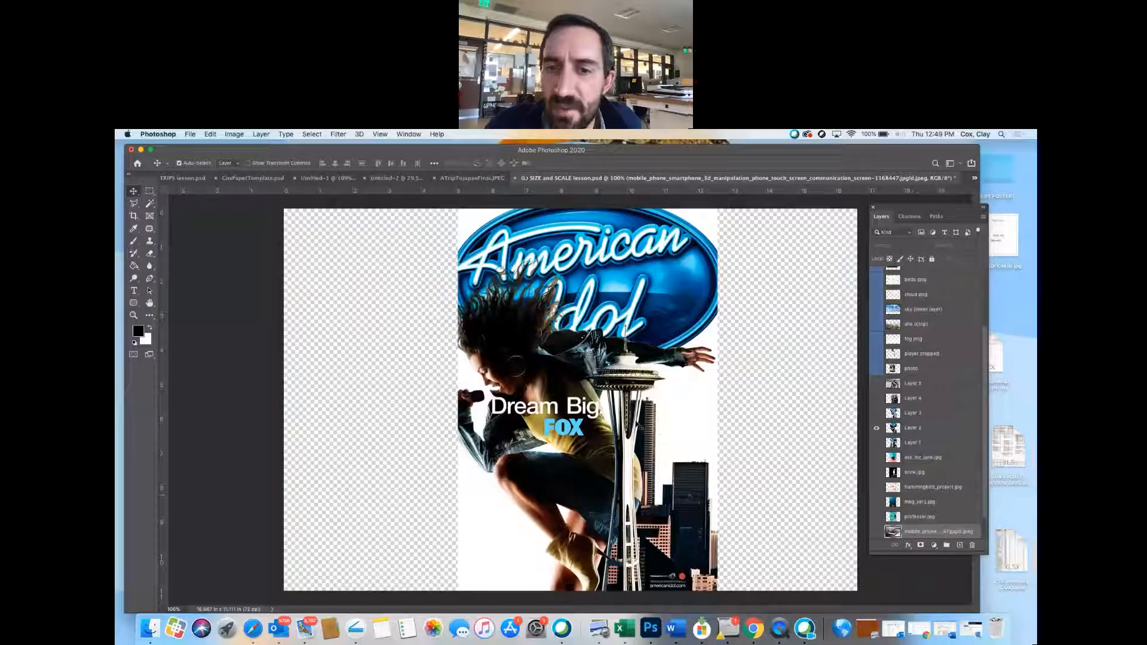
left_click(876, 429)
left_click(876, 414)
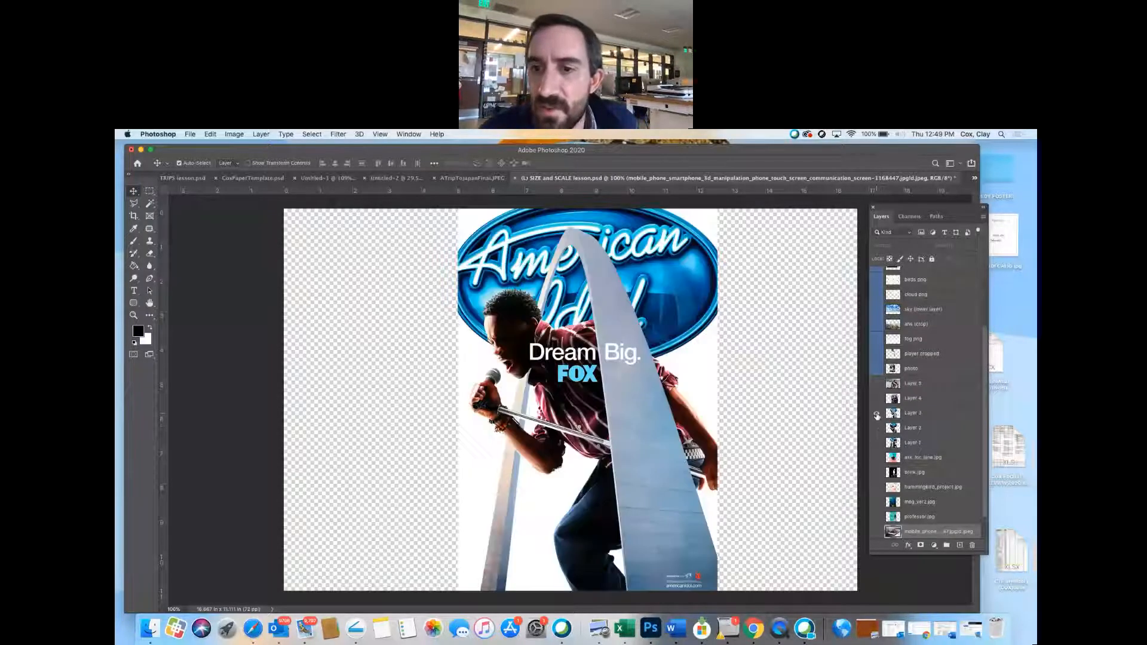
left_click(876, 414)
left_click(876, 398)
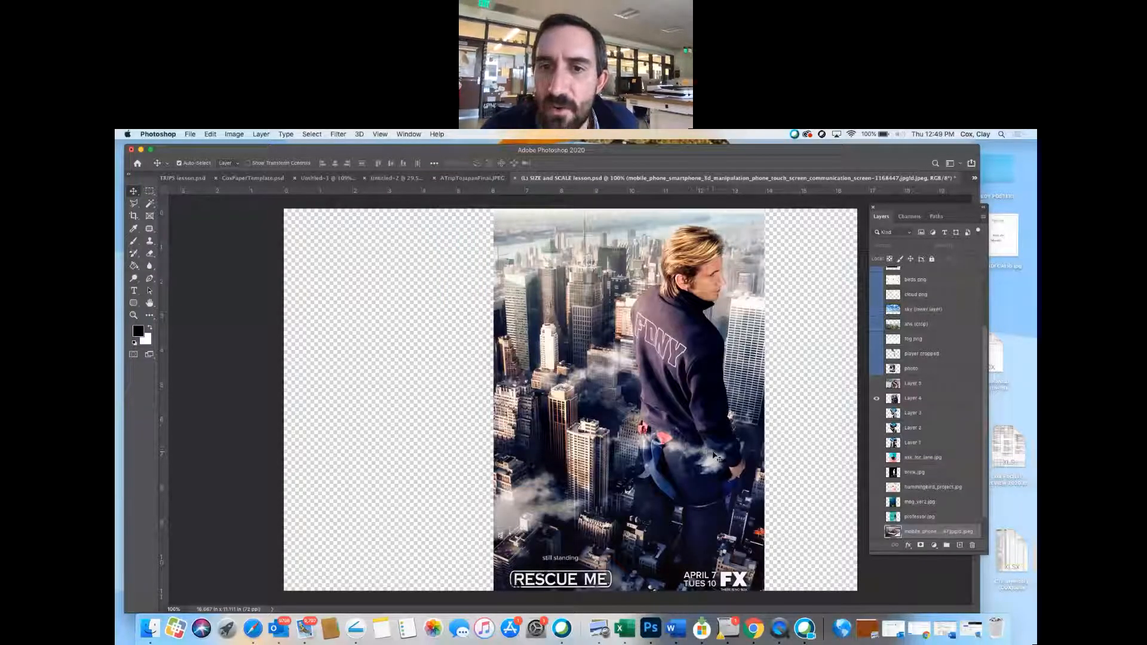
left_click(875, 399)
left_click(876, 383)
left_click(876, 383)
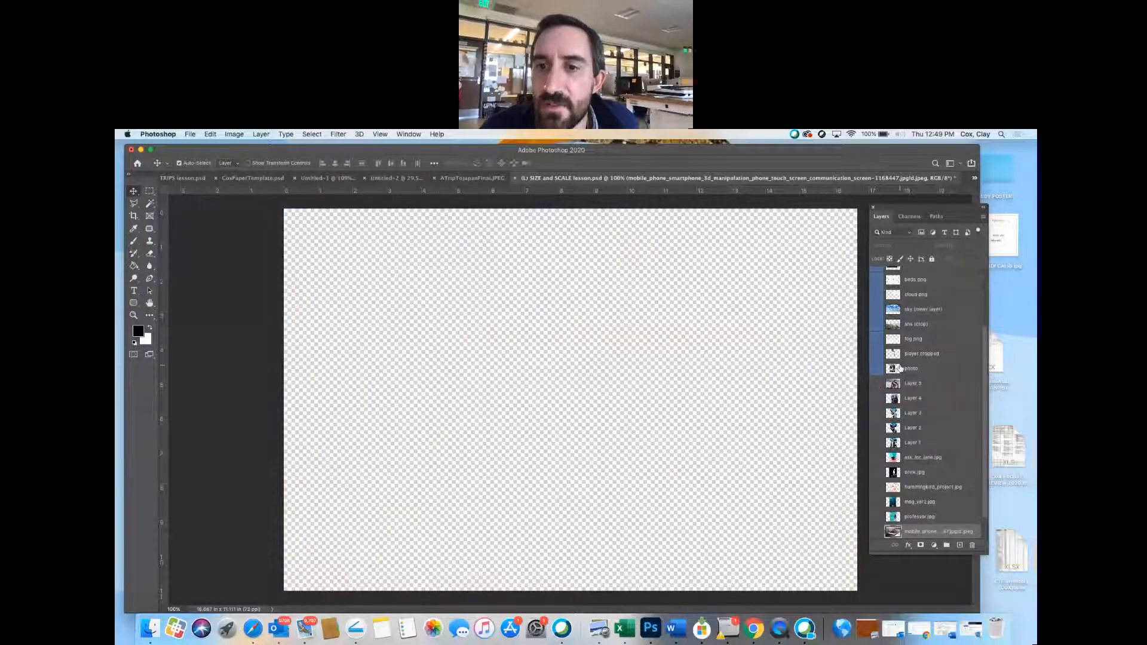
Step: Add a new layer directly above Layer 5 and fill it with white using the Paint Bucket
left_click(944, 369)
scroll(954, 436, "down", 2)
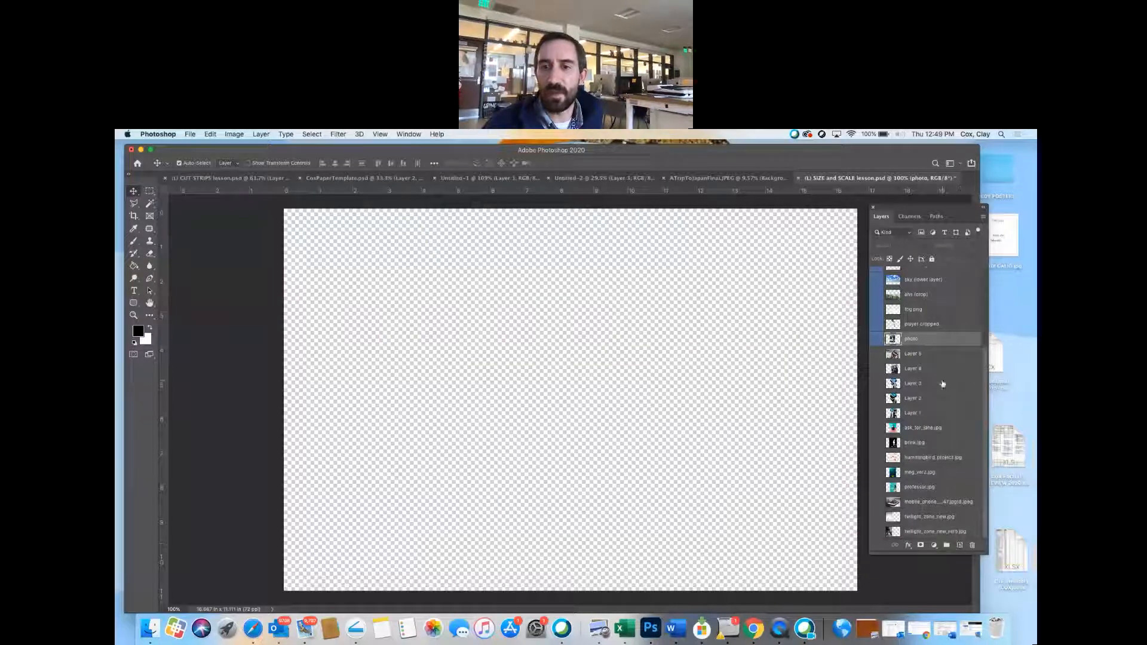
double_click(935, 353)
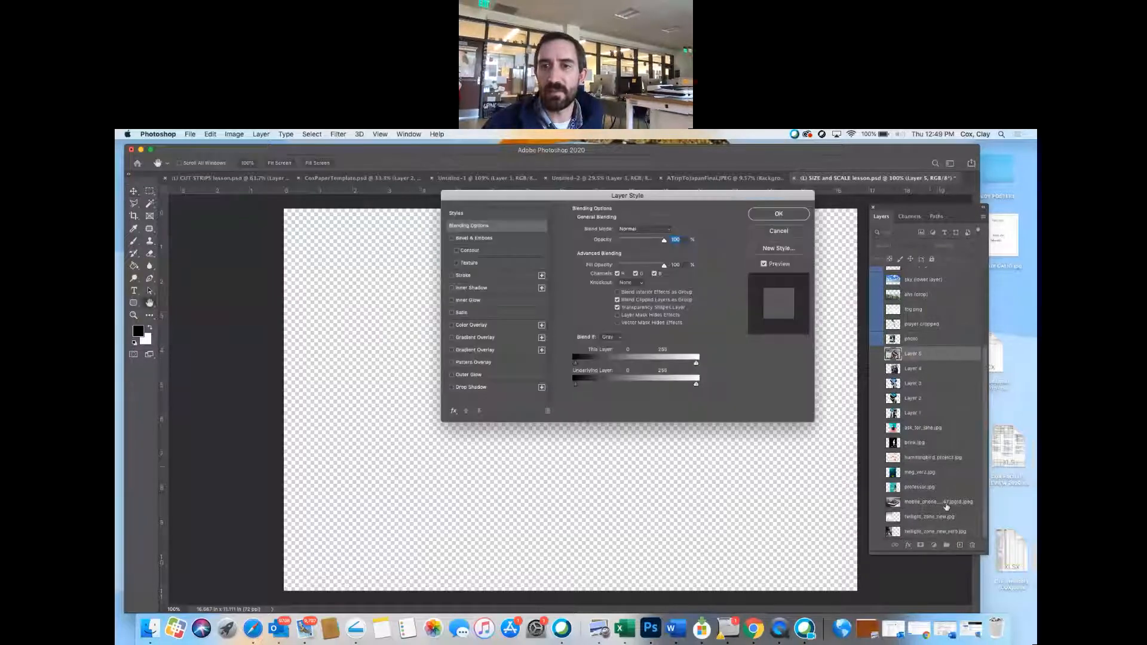
left_click(776, 232)
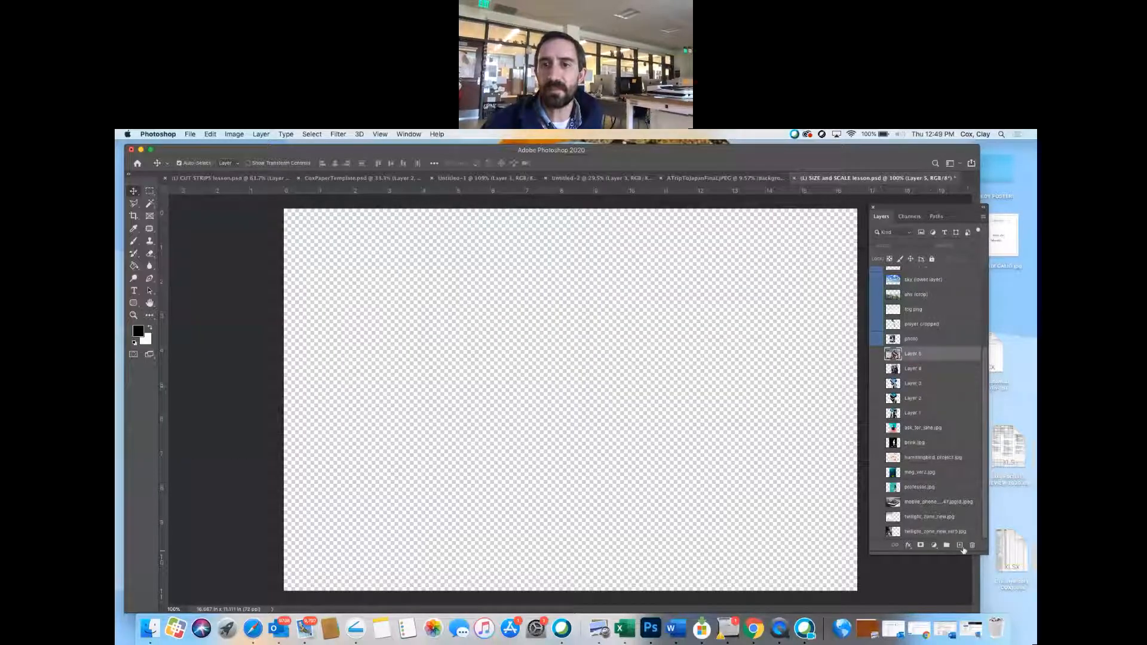
left_click(958, 545)
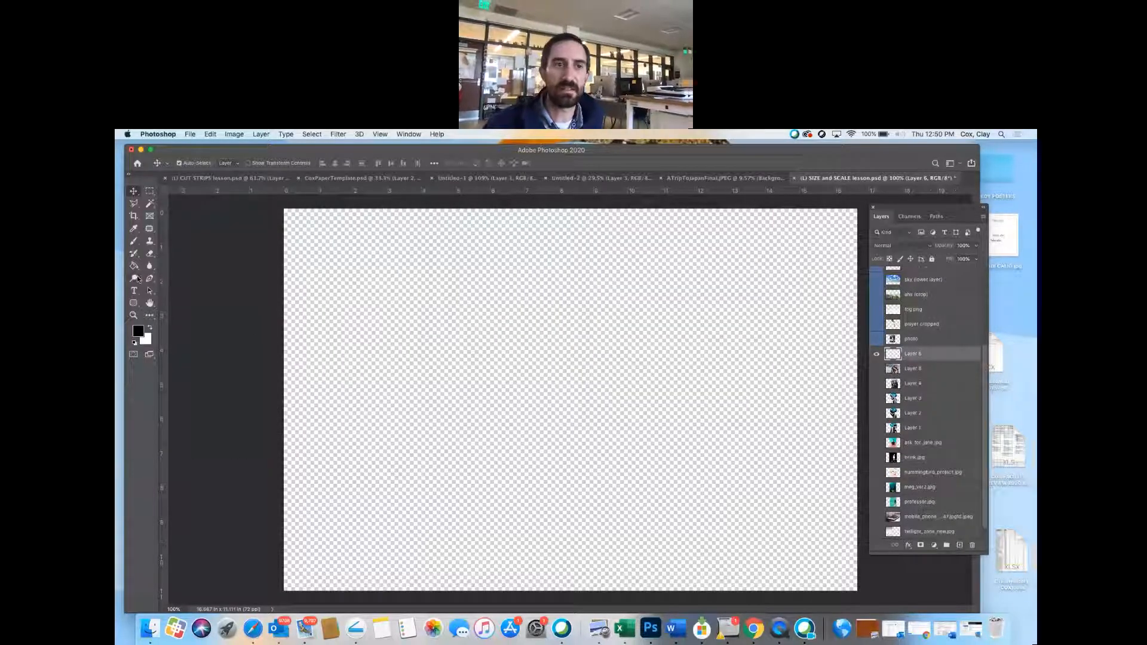
left_click(150, 328)
left_click(133, 265)
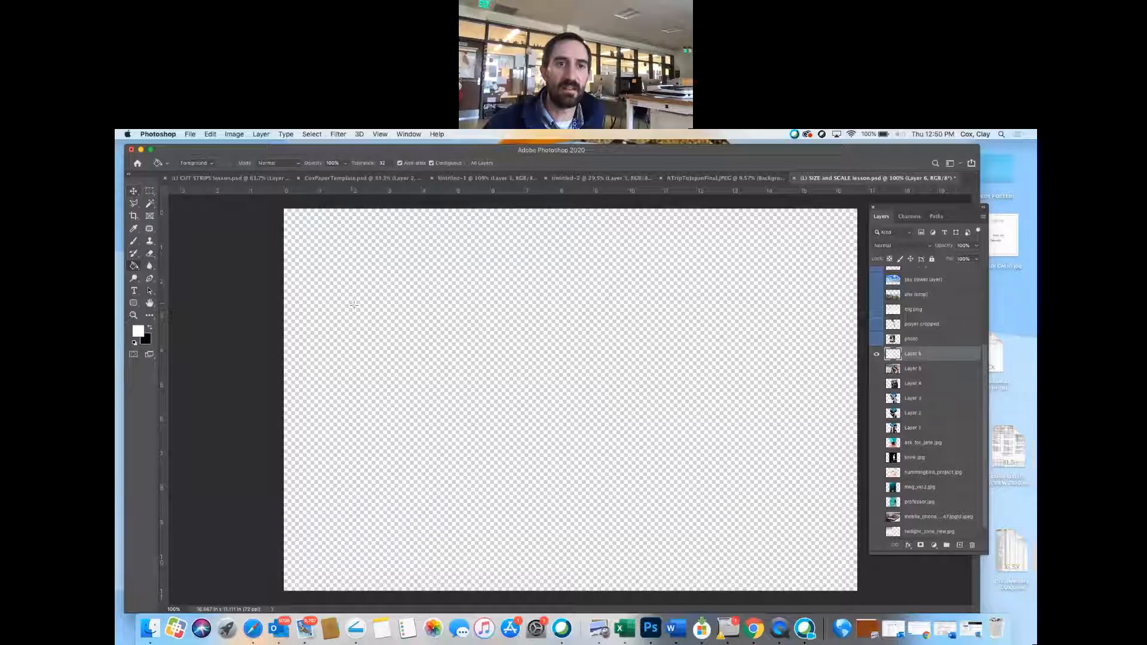
left_click(353, 303)
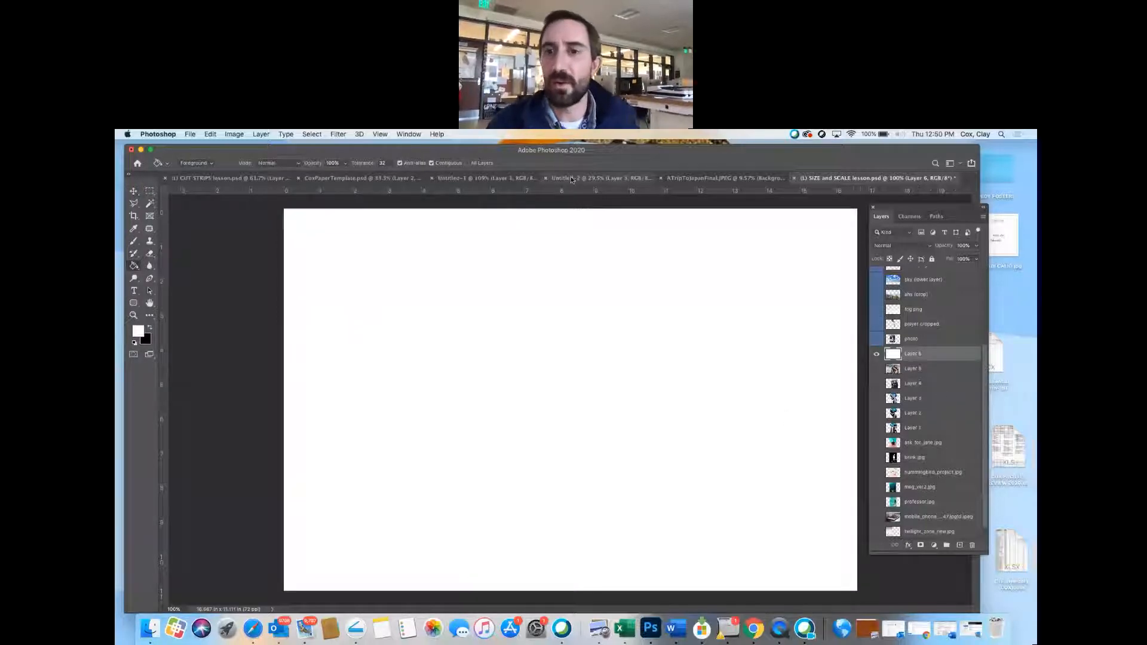
key("v")
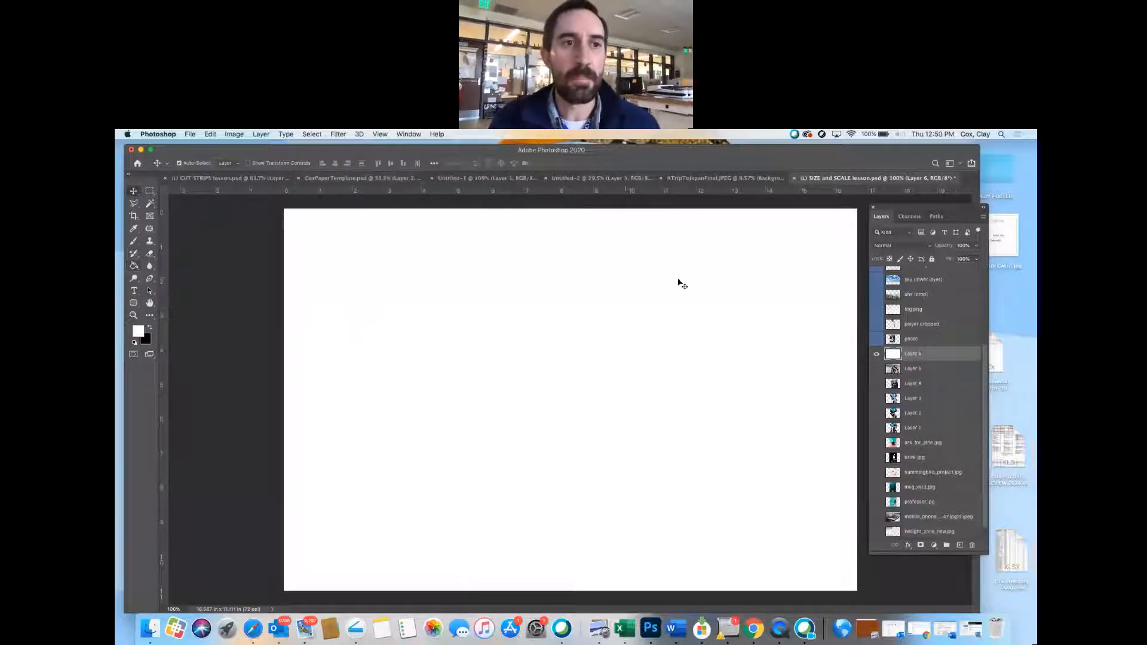
Step: Show and select the photo layer of the dunking basketball player and compare it with the player cropped layer
left_click(877, 338)
left_click(893, 340)
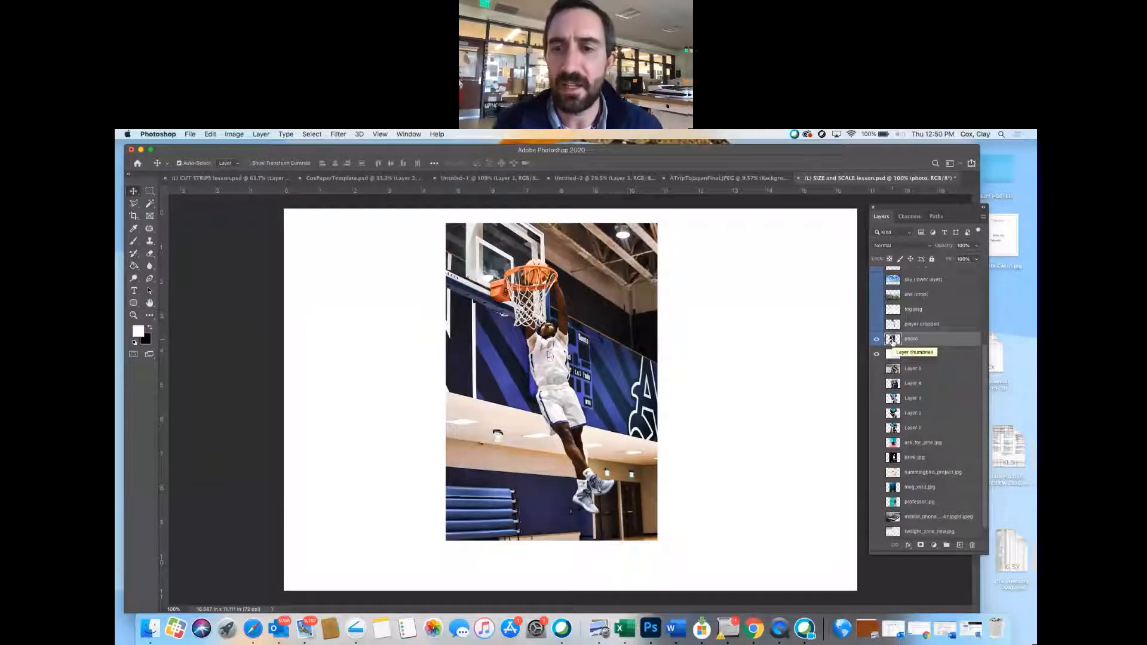
left_click(876, 324)
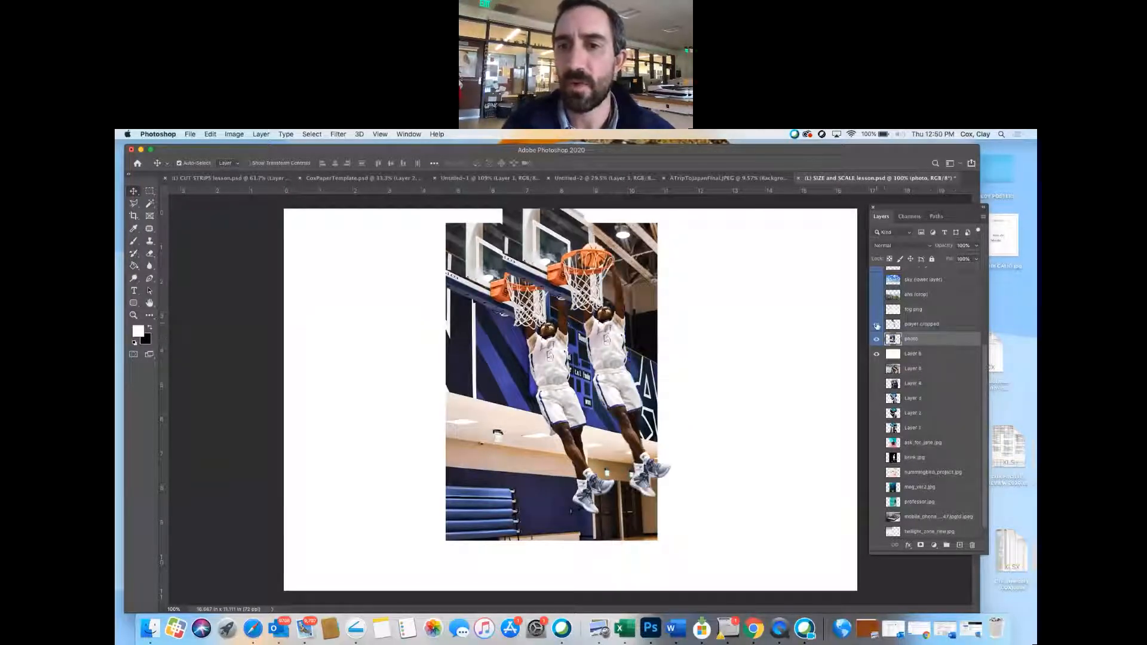
left_click(876, 339)
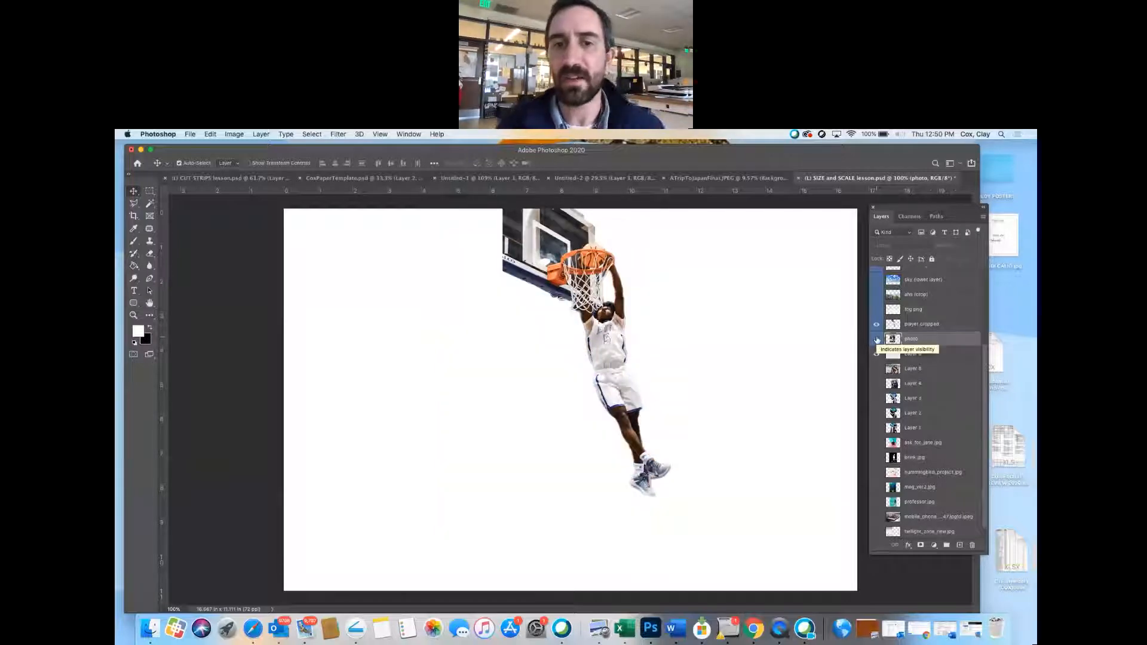
left_click(877, 324)
left_click(876, 339)
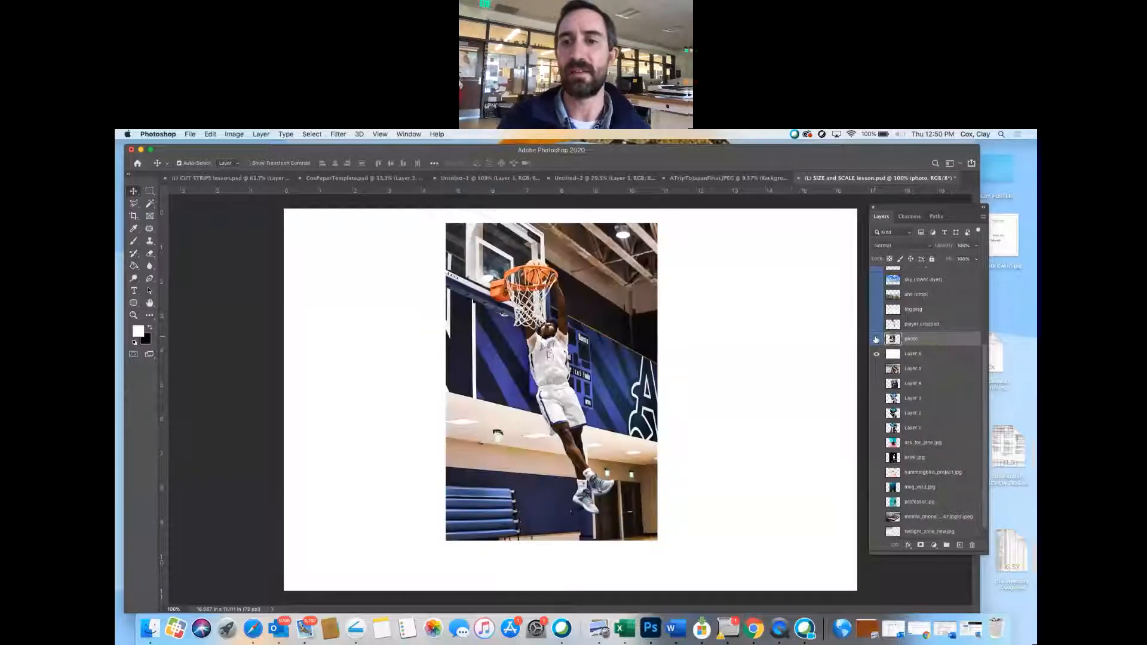
Step: Try to isolate the player in the photo layer with Select and Mask, using Select Subject and brushing in the backboard
left_click(150, 191)
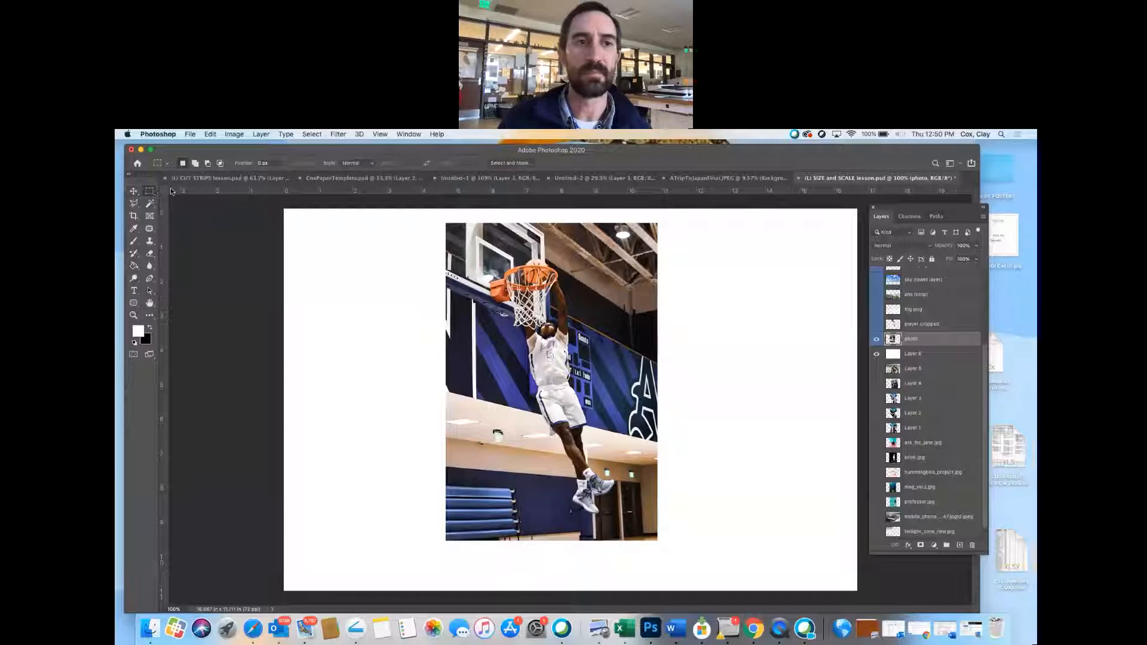
left_click(531, 163)
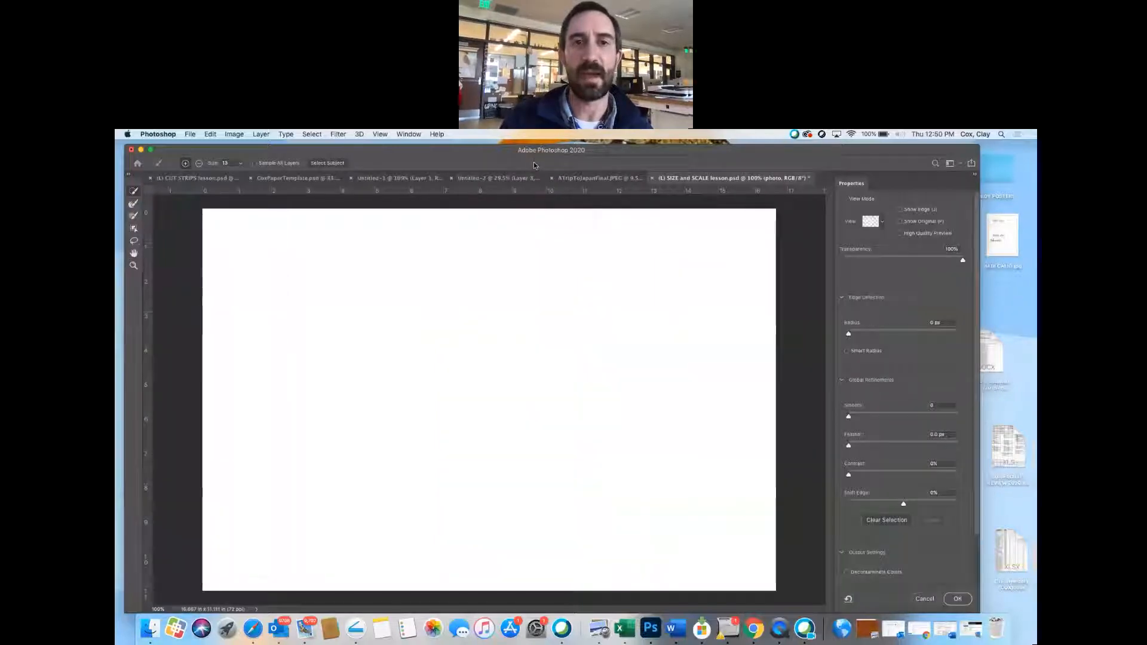
left_click(328, 163)
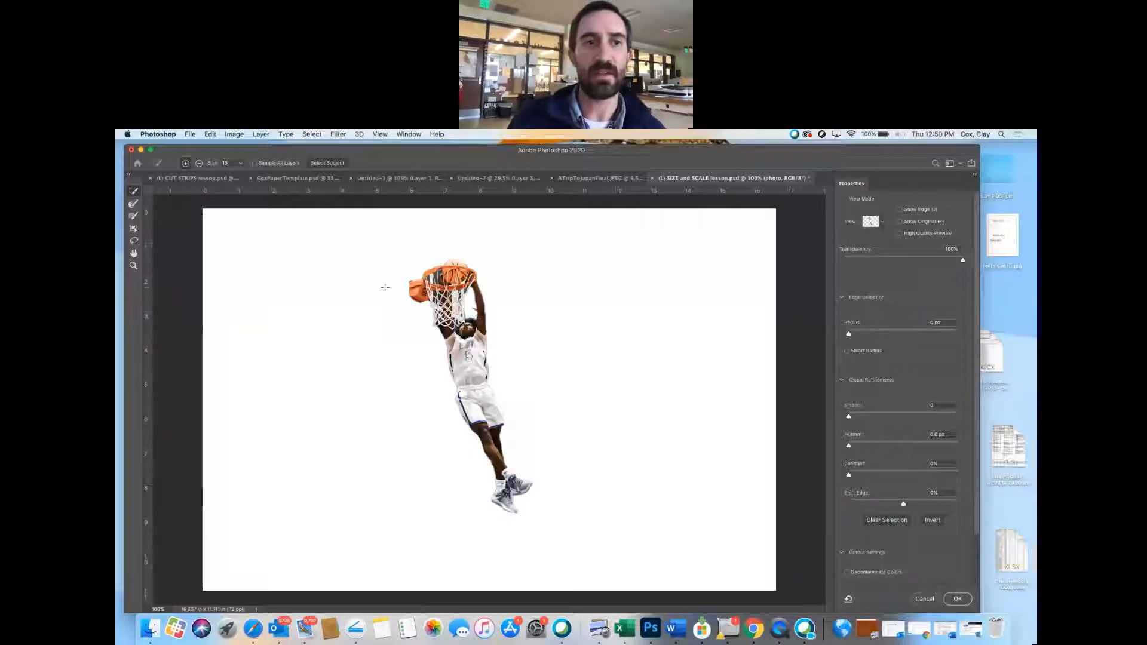
left_click_drag(394, 299, 416, 241)
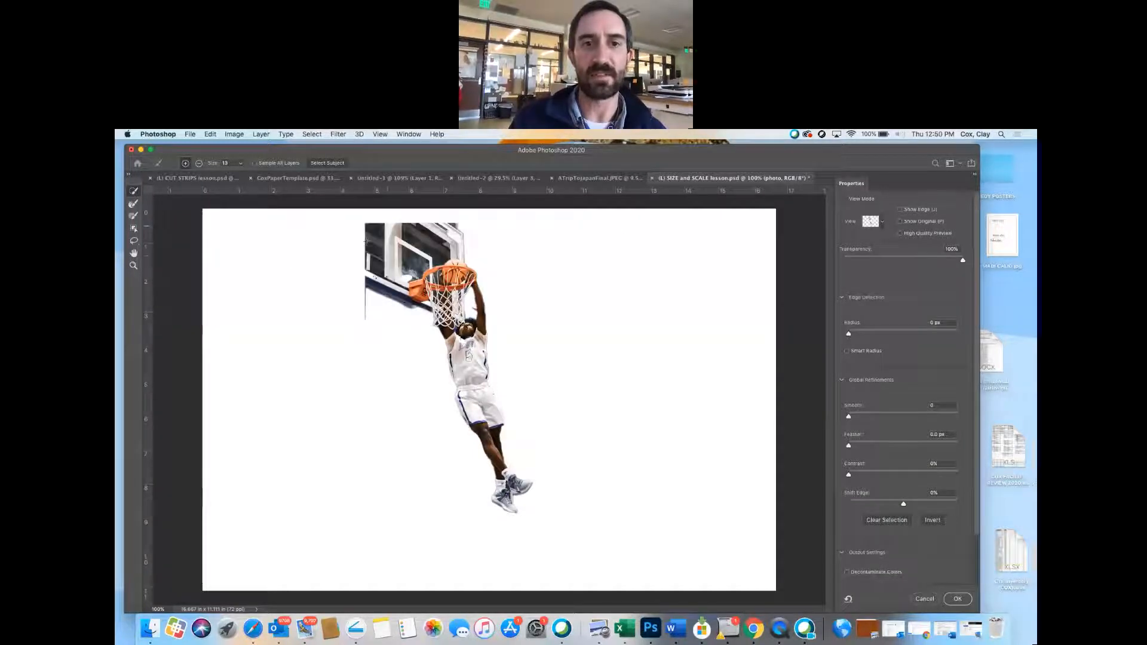
left_click(925, 598)
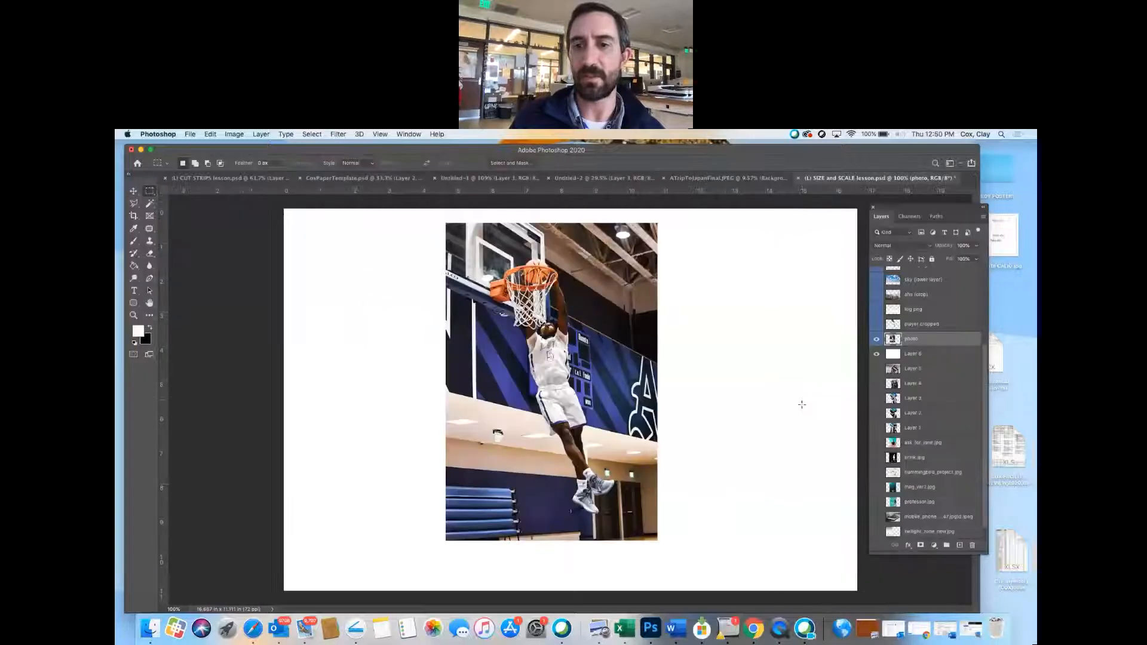
Step: Show the player cropped layer, hide the photo layer and return to the Move tool
left_click(876, 323)
left_click(877, 339)
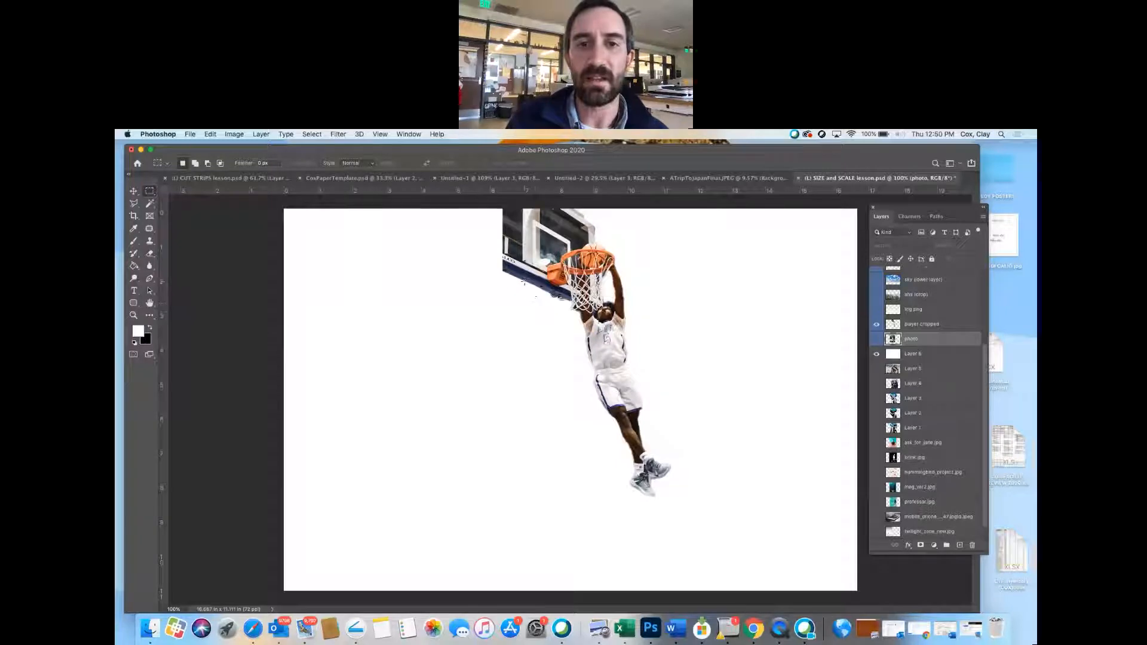
key("v")
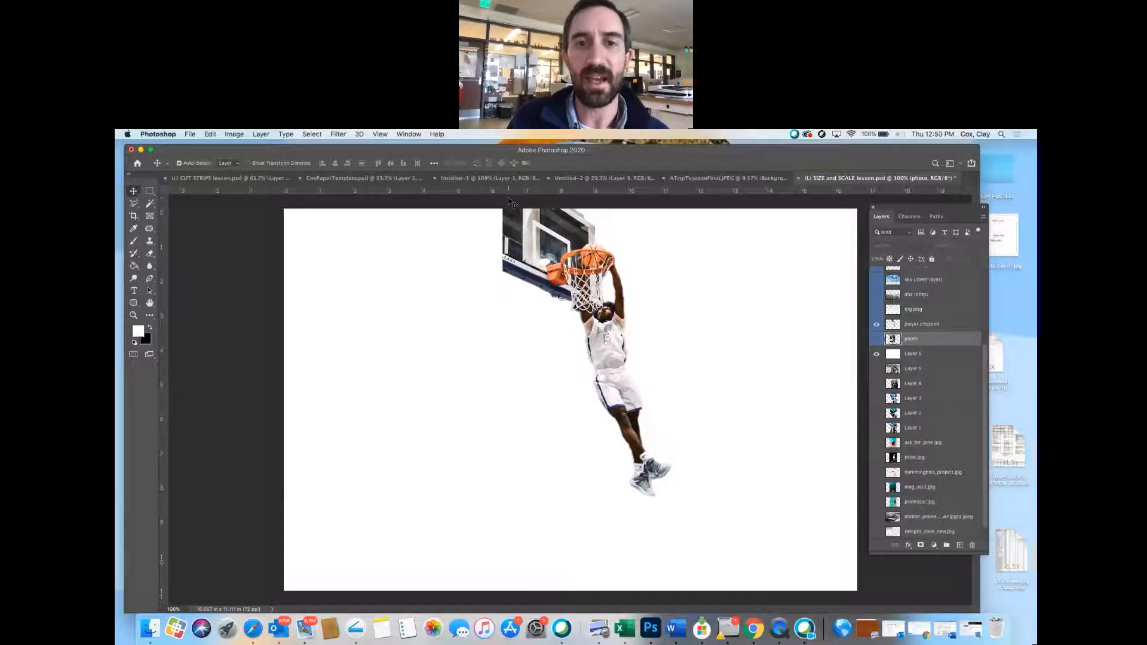
Step: Fade the backboard's cut-off left edge on the player cropped layer with a large soft Eraser, and return to the Move tool
left_click(149, 255)
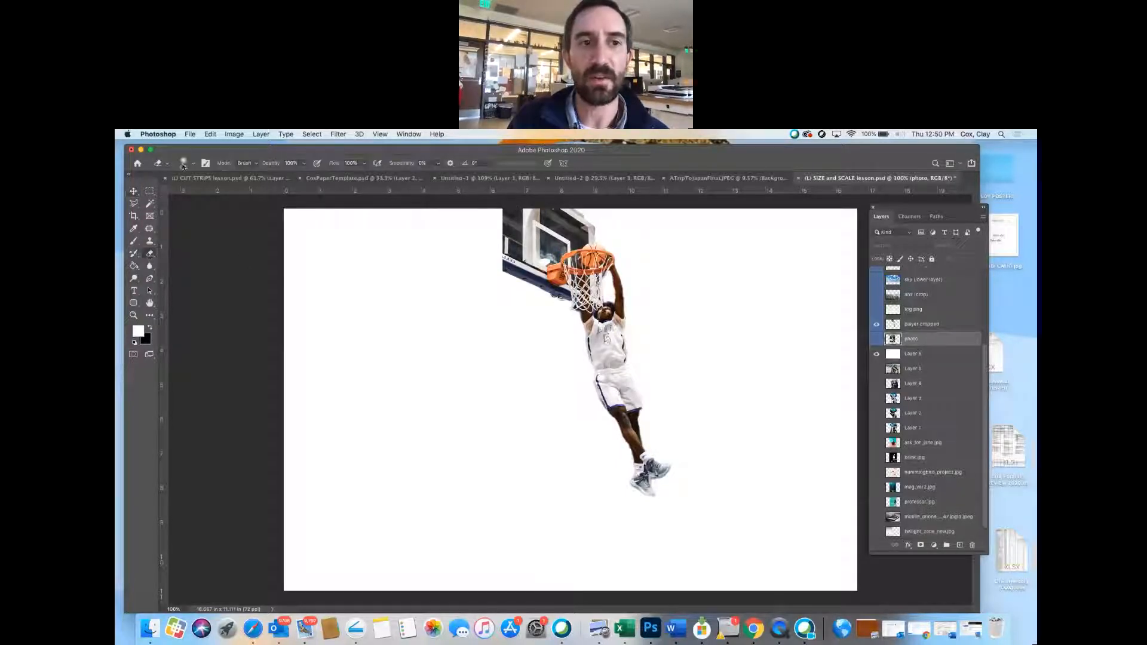
left_click(192, 162)
left_click(226, 195)
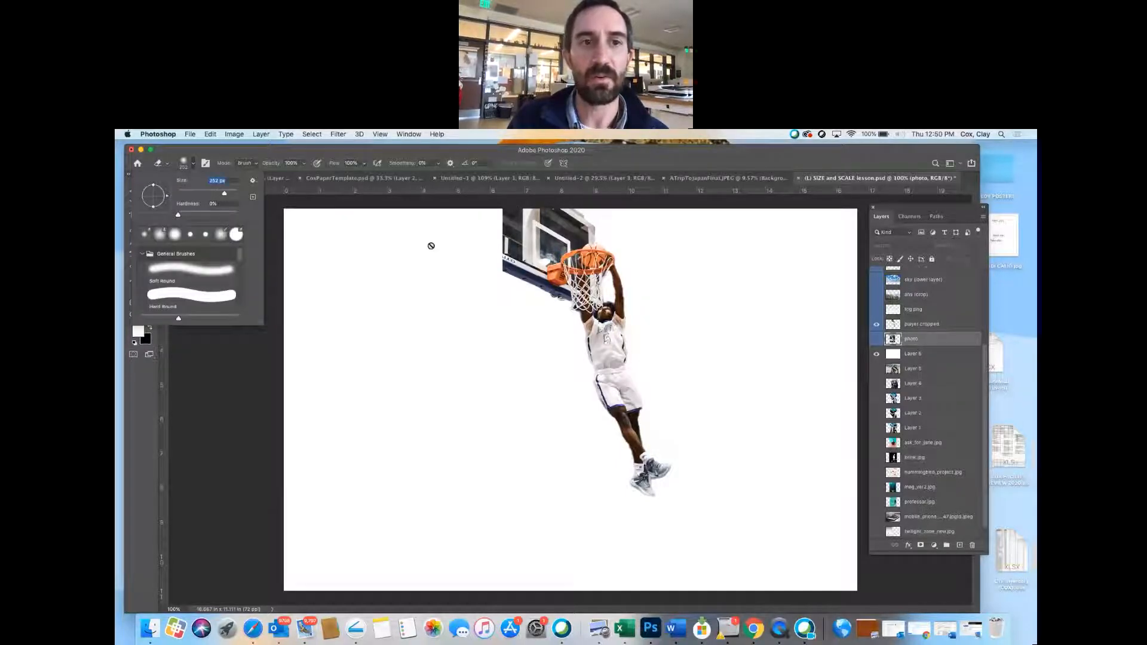
left_click(896, 329)
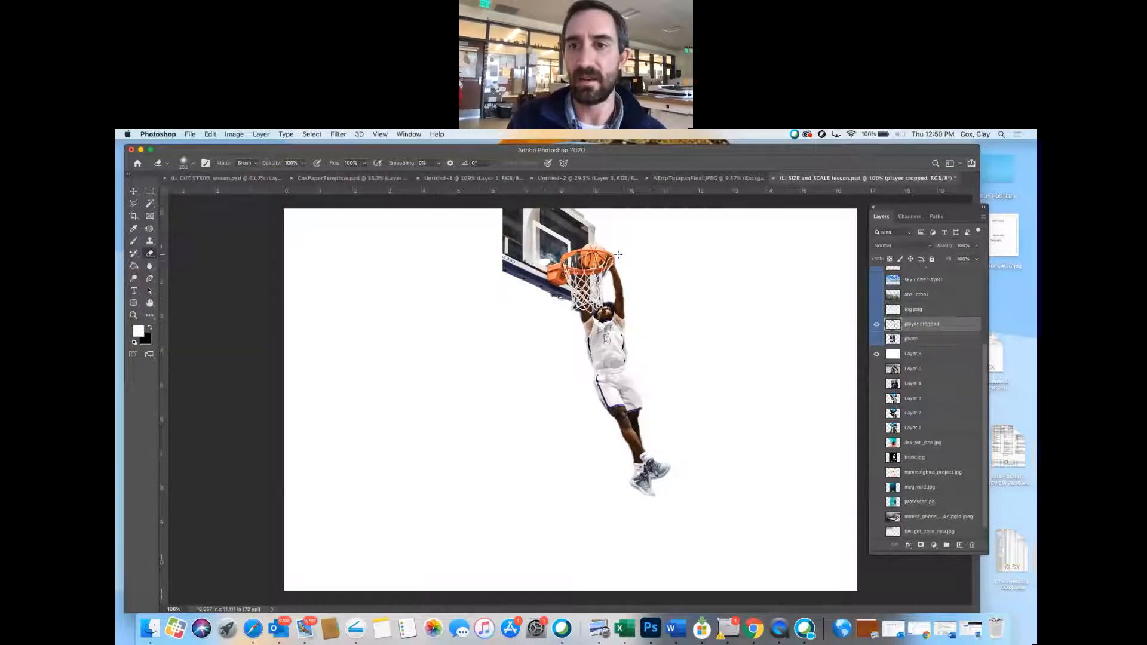
key("Caps_Lock")
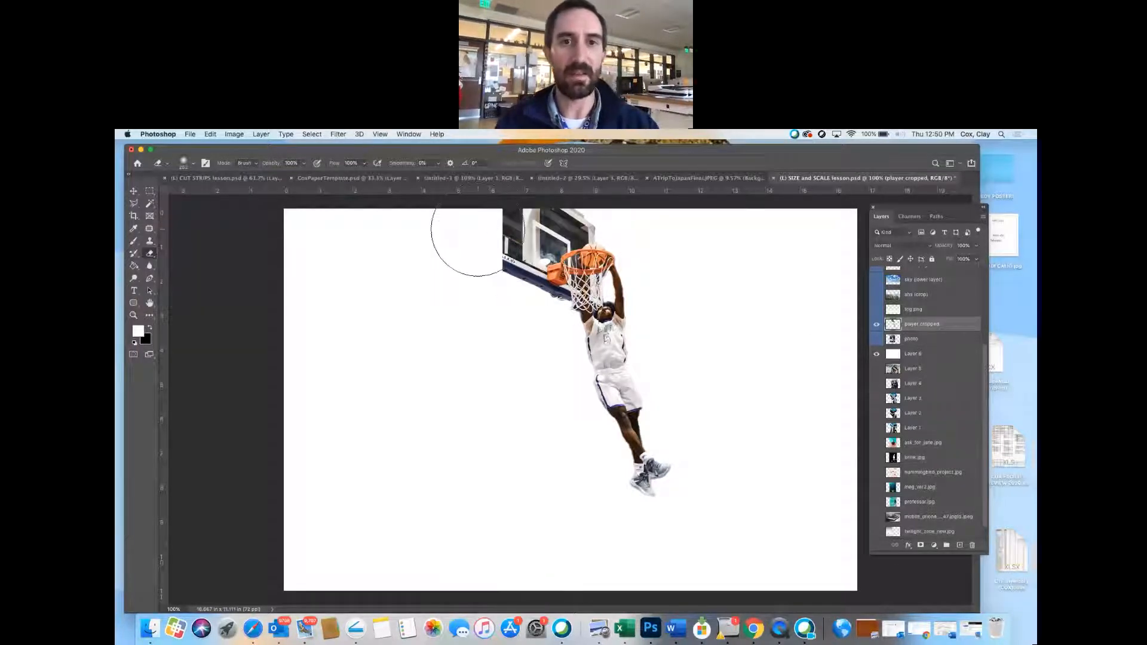
left_click_drag(478, 235, 469, 256)
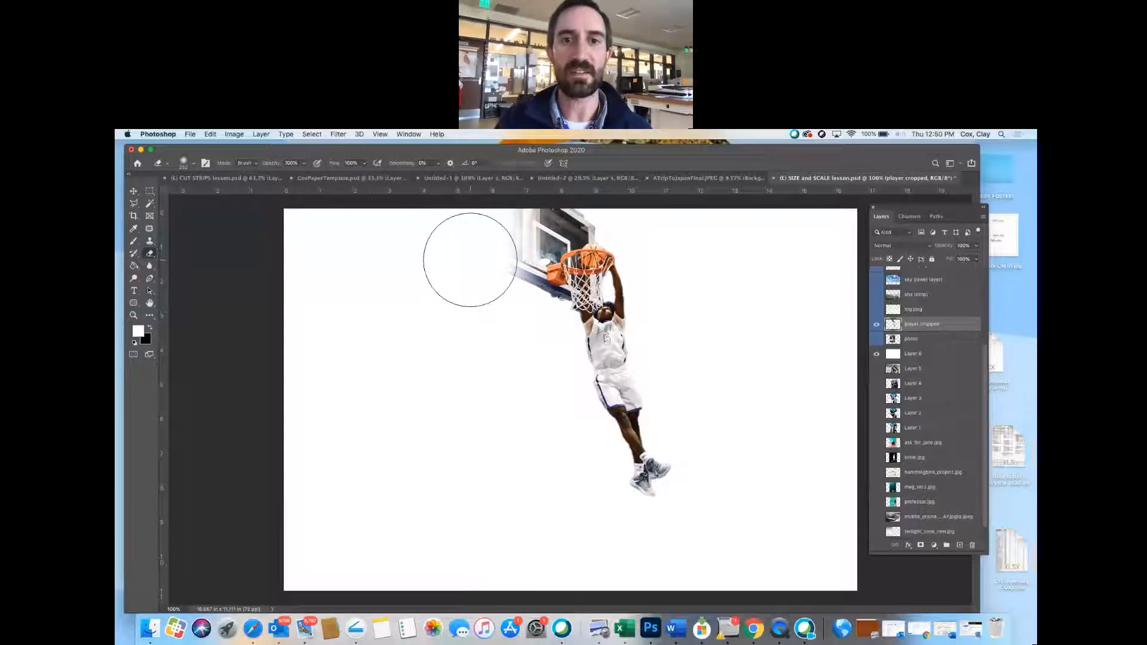
left_click(135, 193)
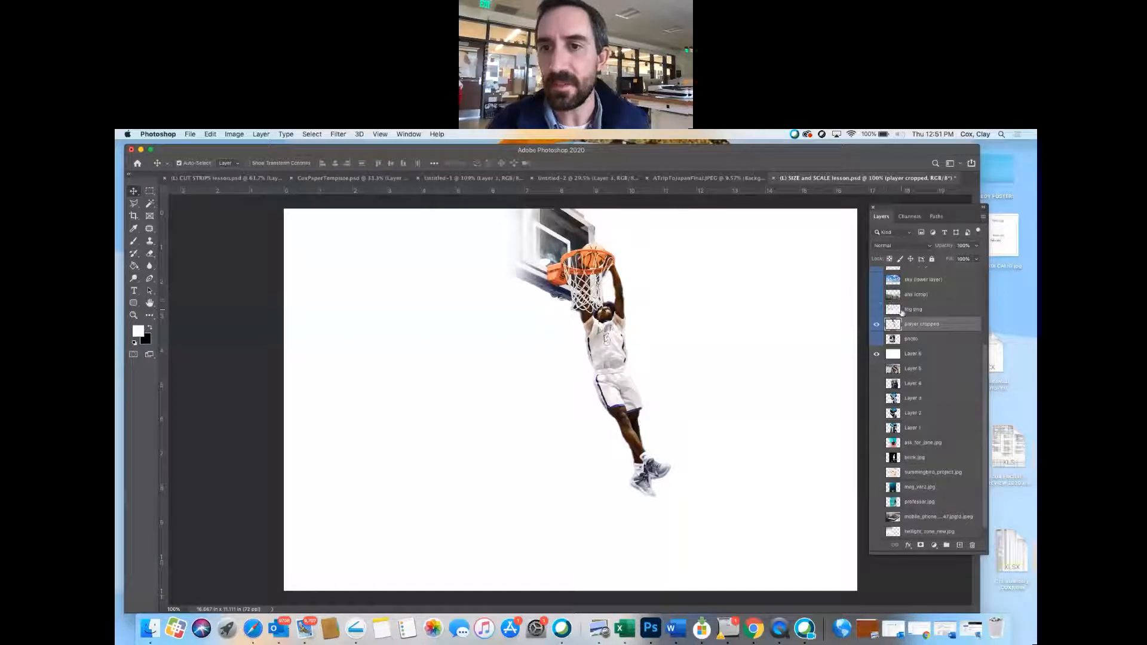
Step: Show and select the ahs (crop) building layer, open it in Select and Mask and run Select Subject
left_click(876, 296)
left_click(899, 295)
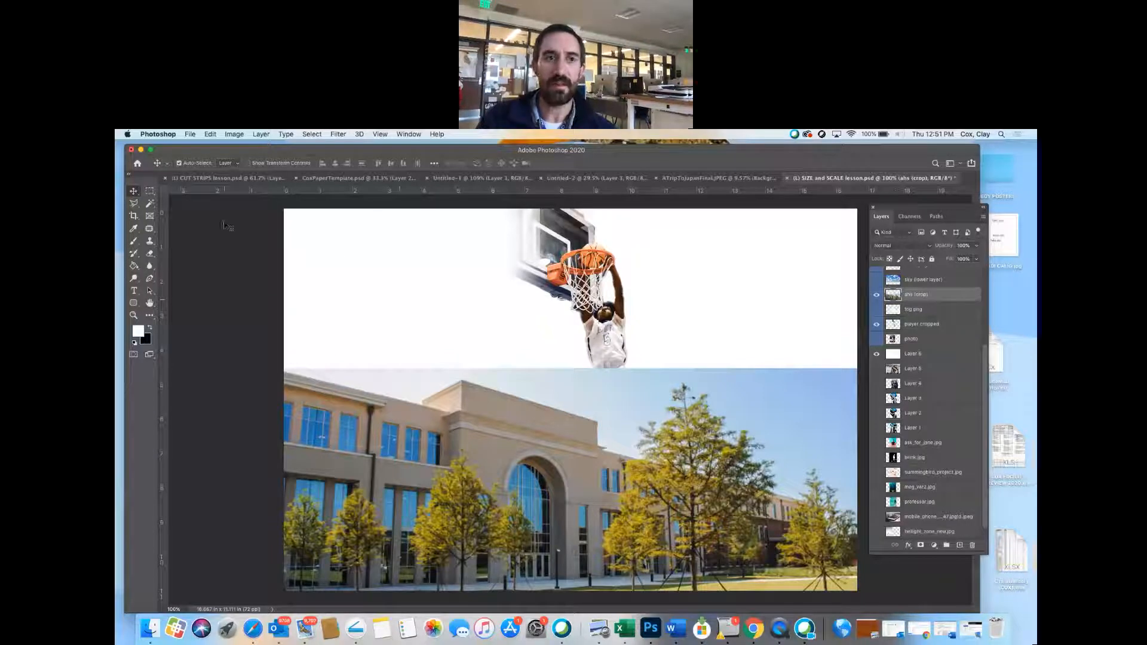
left_click(149, 191)
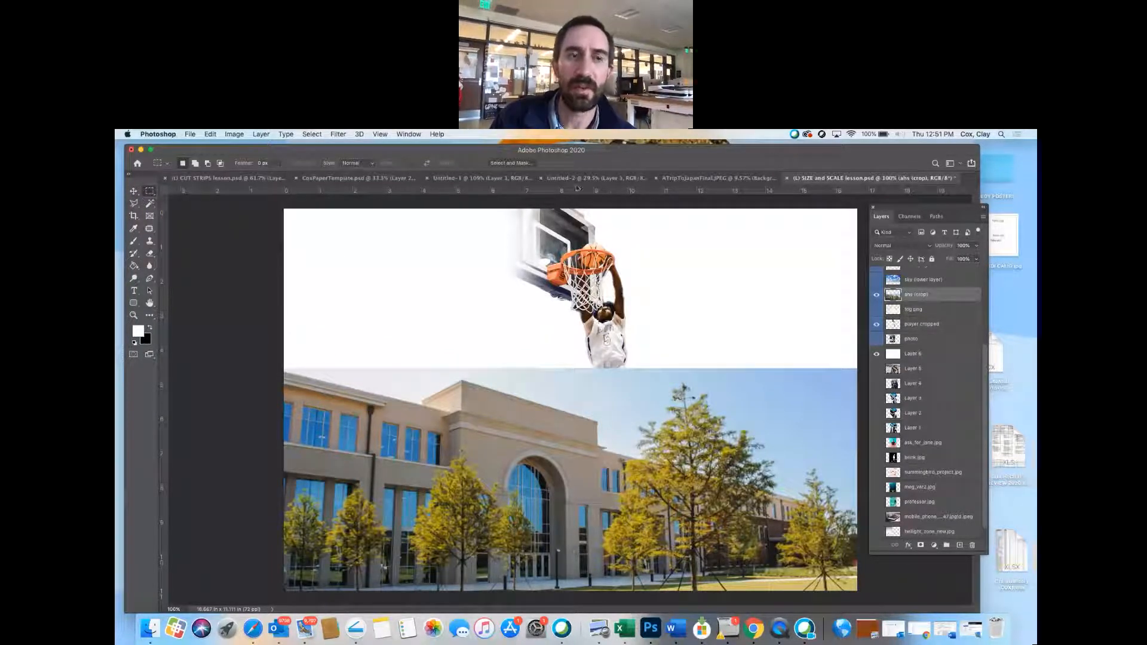
left_click(511, 163)
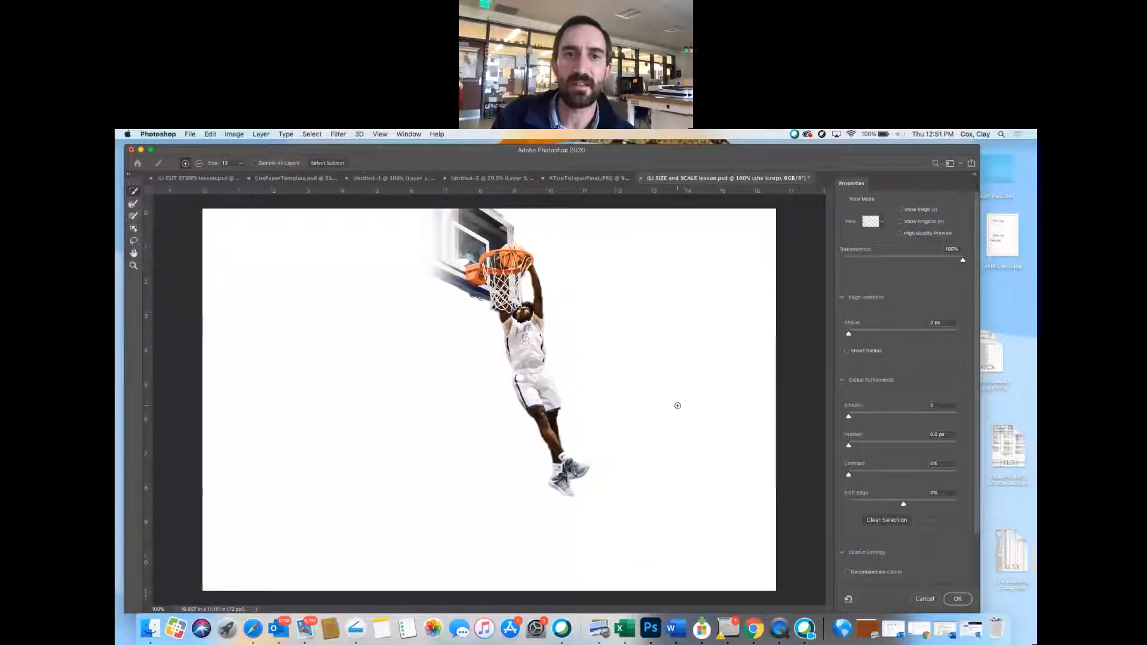
left_click(927, 601)
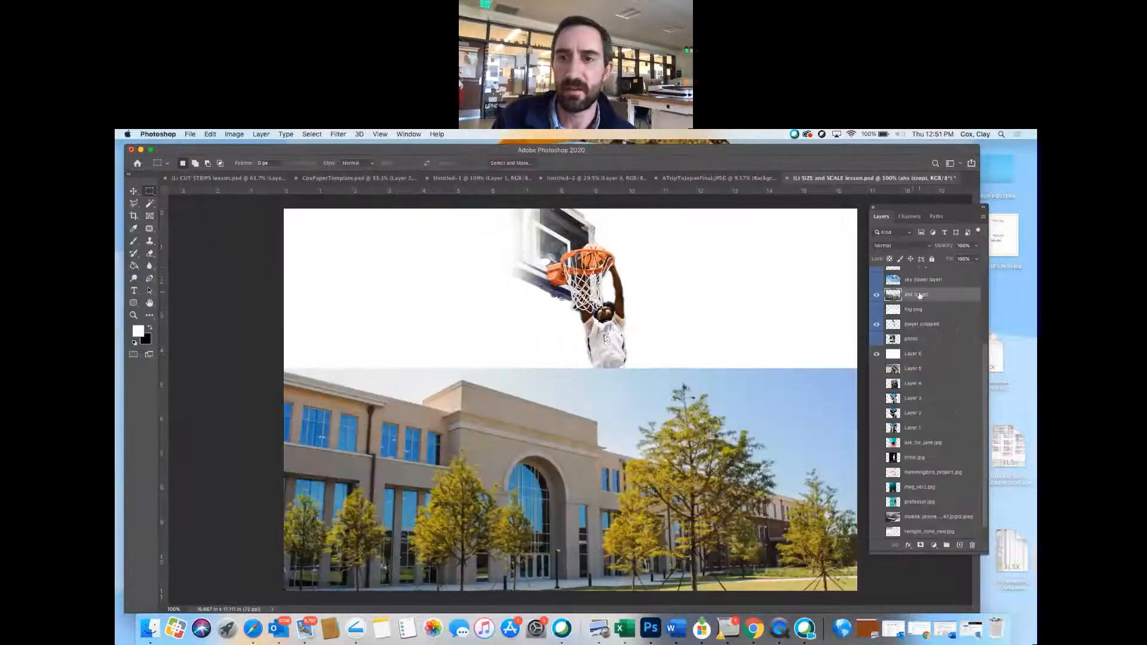
left_click(510, 163)
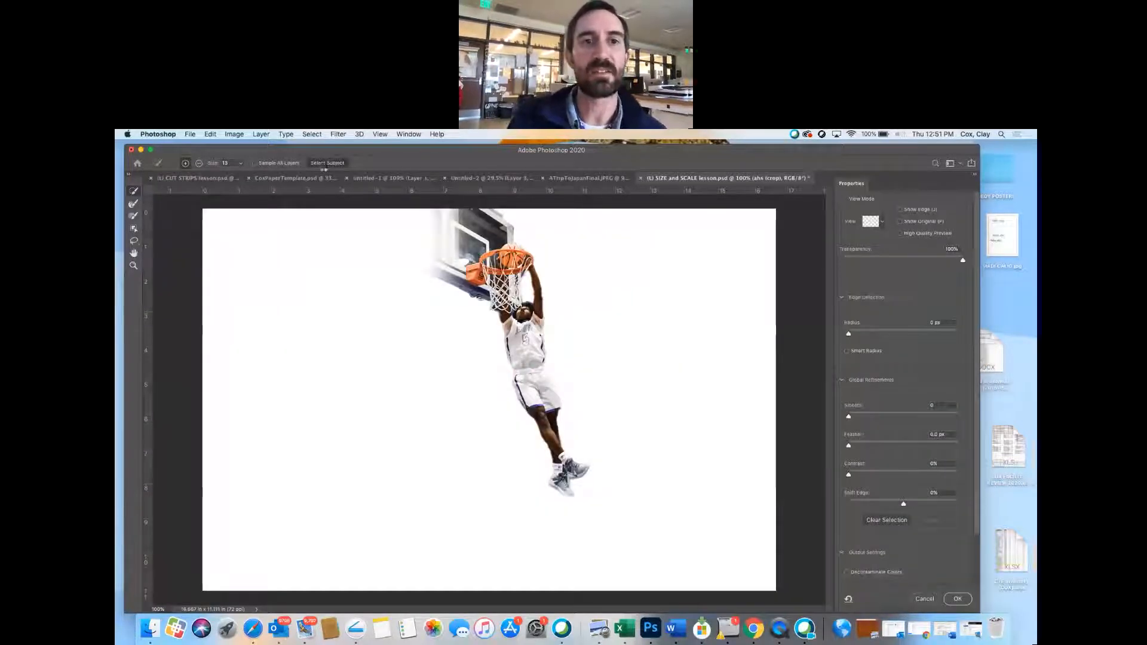
left_click(326, 163)
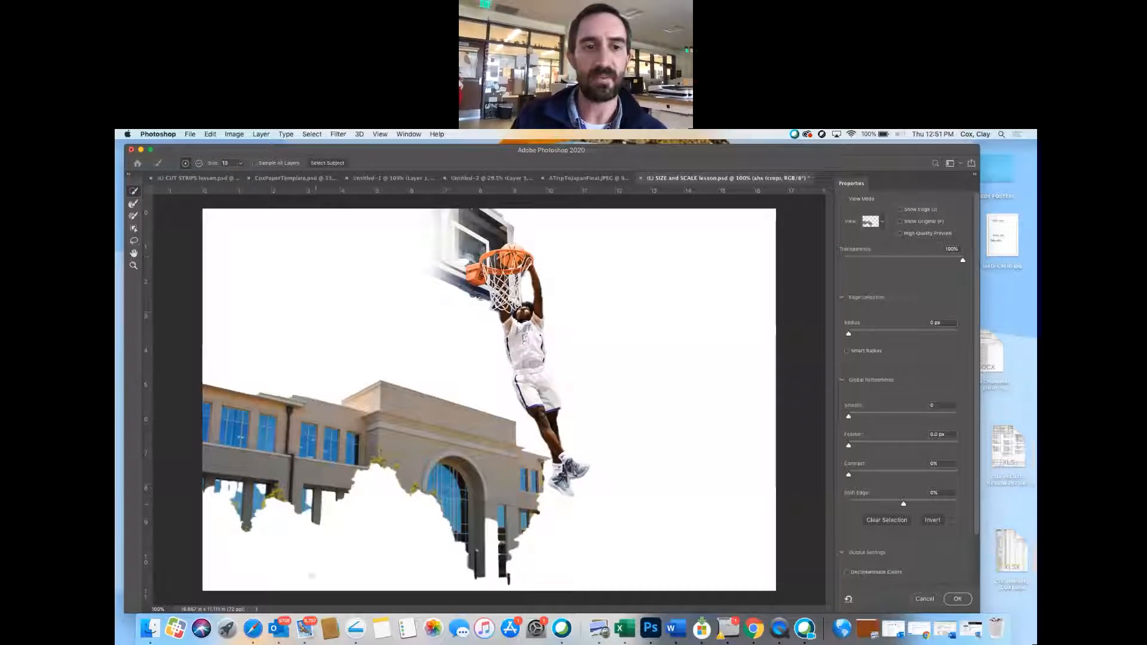
Step: Brush the trees, lawn and missing parts of the building into the selection, enlarging the brush to about 83
mouse_move(311, 575)
left_mouse_down()
mouse_move(294, 542)
mouse_move(302, 481)
mouse_move(286, 525)
left_mouse_up()
left_click_drag(228, 509, 227, 499)
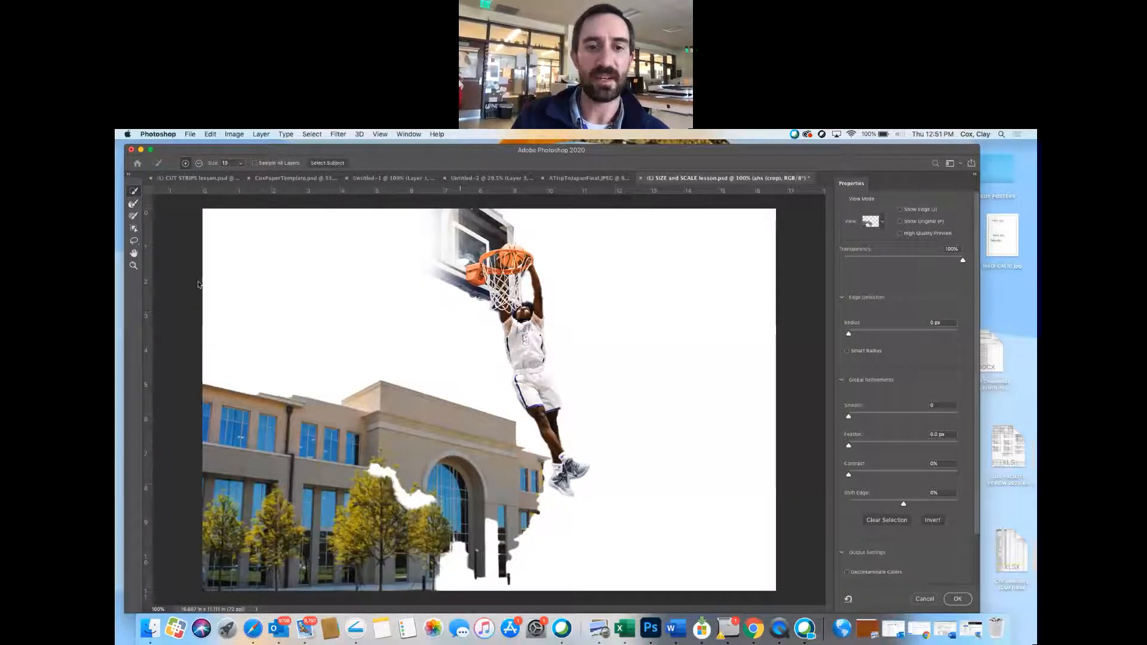
left_click(241, 163)
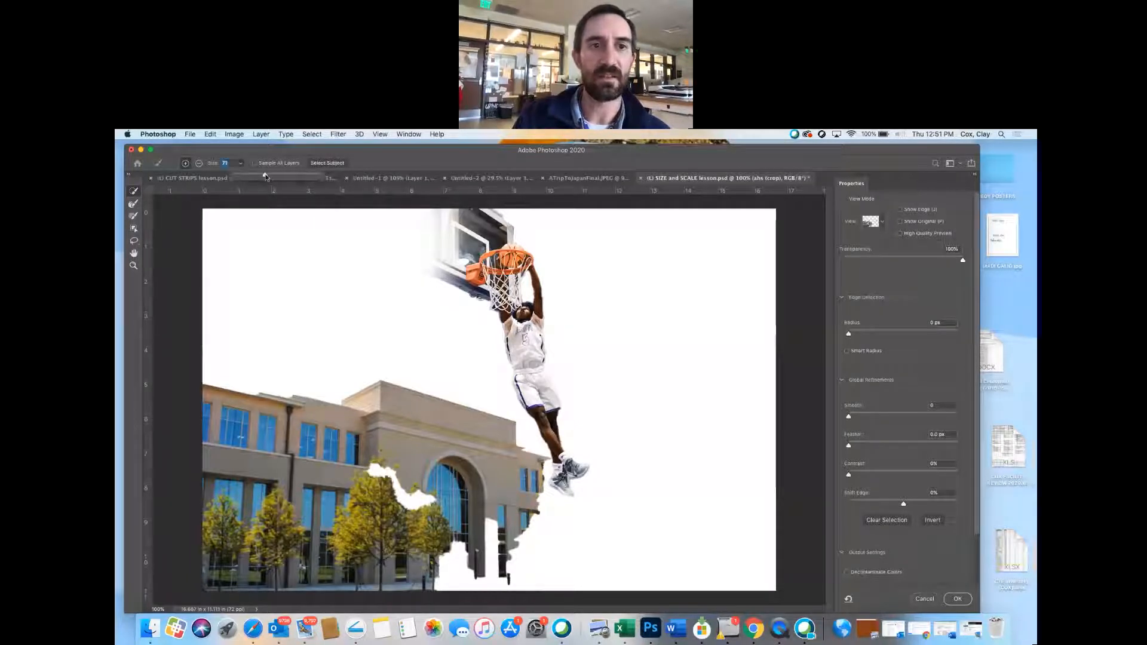
left_click_drag(266, 176, 270, 176)
mouse_move(366, 460)
left_mouse_down()
mouse_move(466, 546)
mouse_move(565, 519)
mouse_move(559, 481)
mouse_move(607, 533)
mouse_move(601, 558)
mouse_move(594, 490)
mouse_move(639, 526)
mouse_move(671, 580)
mouse_move(633, 484)
mouse_move(743, 543)
mouse_move(756, 573)
mouse_move(761, 520)
mouse_move(734, 540)
mouse_move(658, 500)
mouse_move(642, 476)
mouse_move(601, 466)
mouse_move(621, 439)
mouse_move(576, 445)
mouse_move(568, 462)
left_mouse_up()
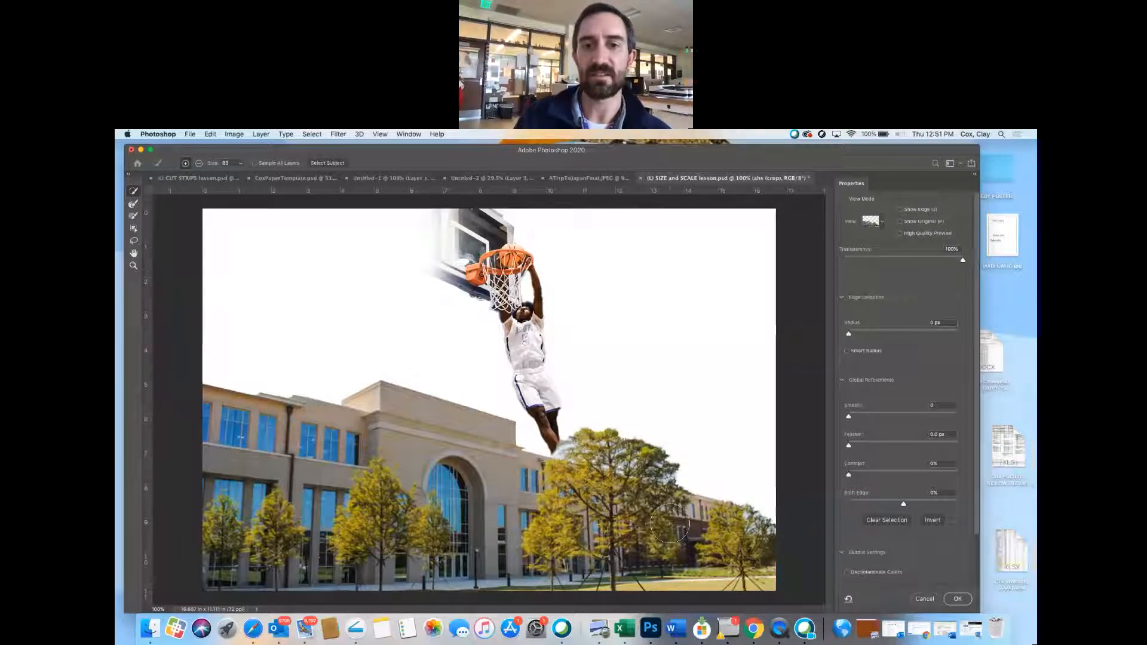
mouse_move(735, 515)
left_mouse_down()
mouse_move(738, 525)
mouse_move(714, 531)
left_mouse_up()
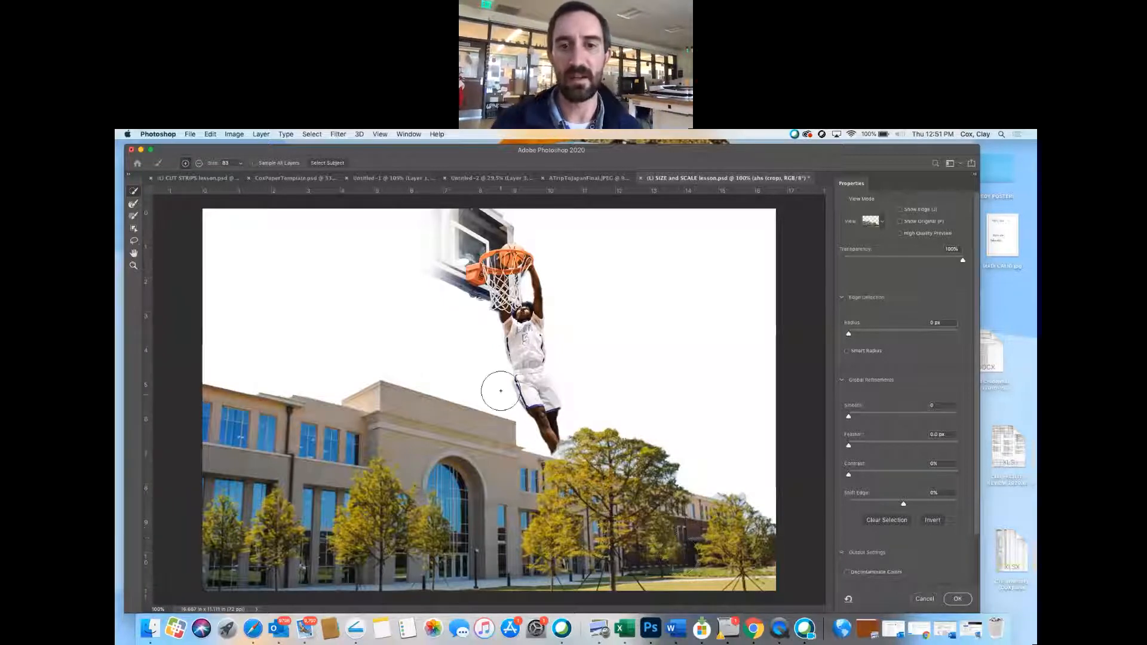
Step: Subtract the leftover sky beside the player's foot above the large tree with brush size 44, and restore the brush's add mode
left_click(198, 164)
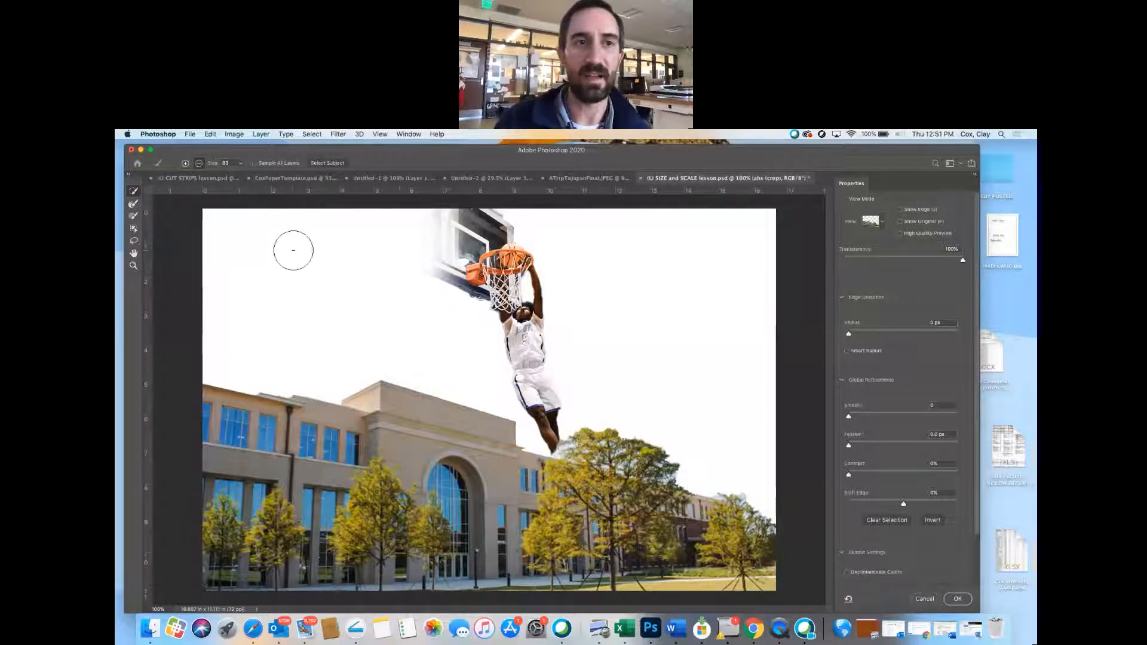
left_click(241, 163)
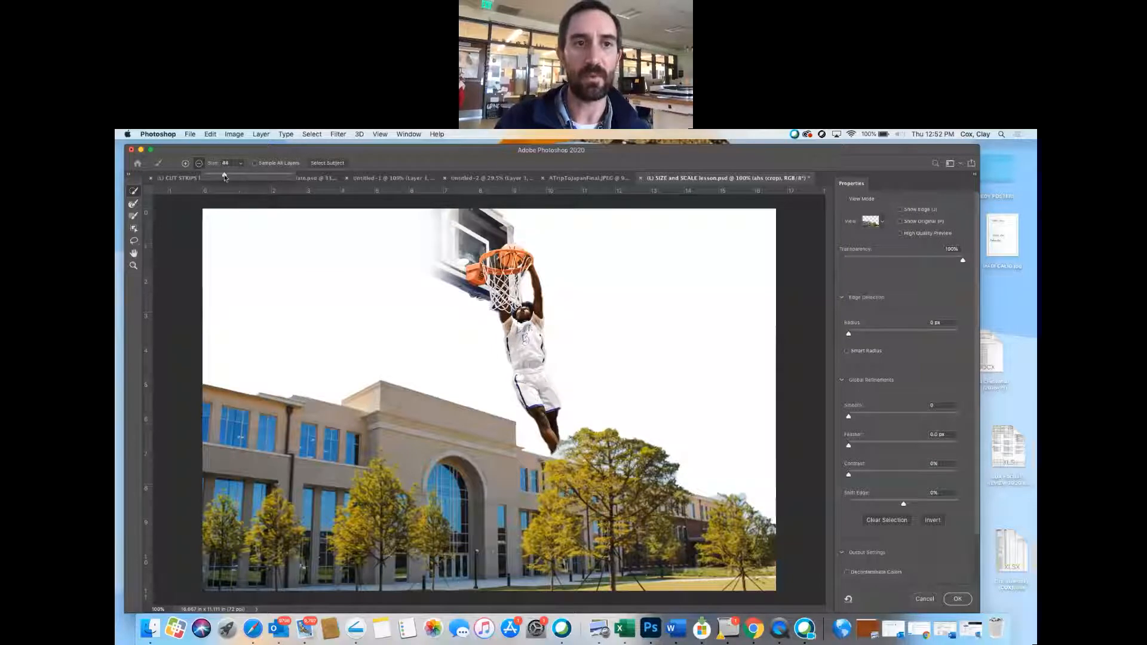
left_click_drag(564, 454, 556, 453)
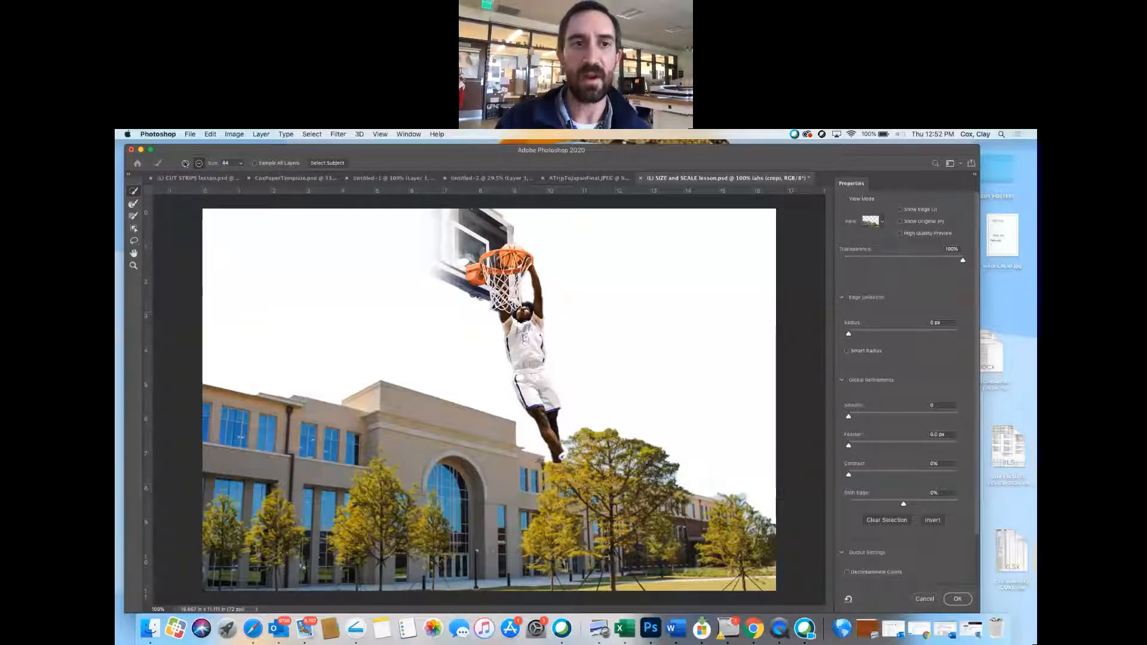
left_click(185, 164)
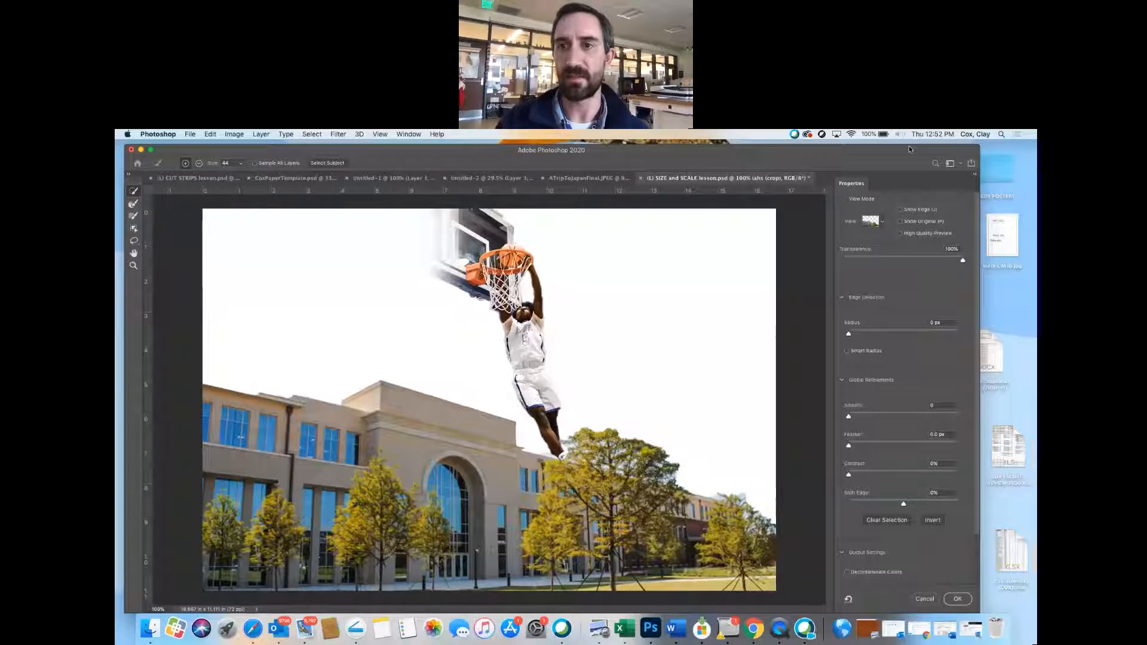
Step: Enable Decontaminate Colors, output the building cutout to a new masked layer and return to the Move tool
left_click_drag(910, 148, 878, 144)
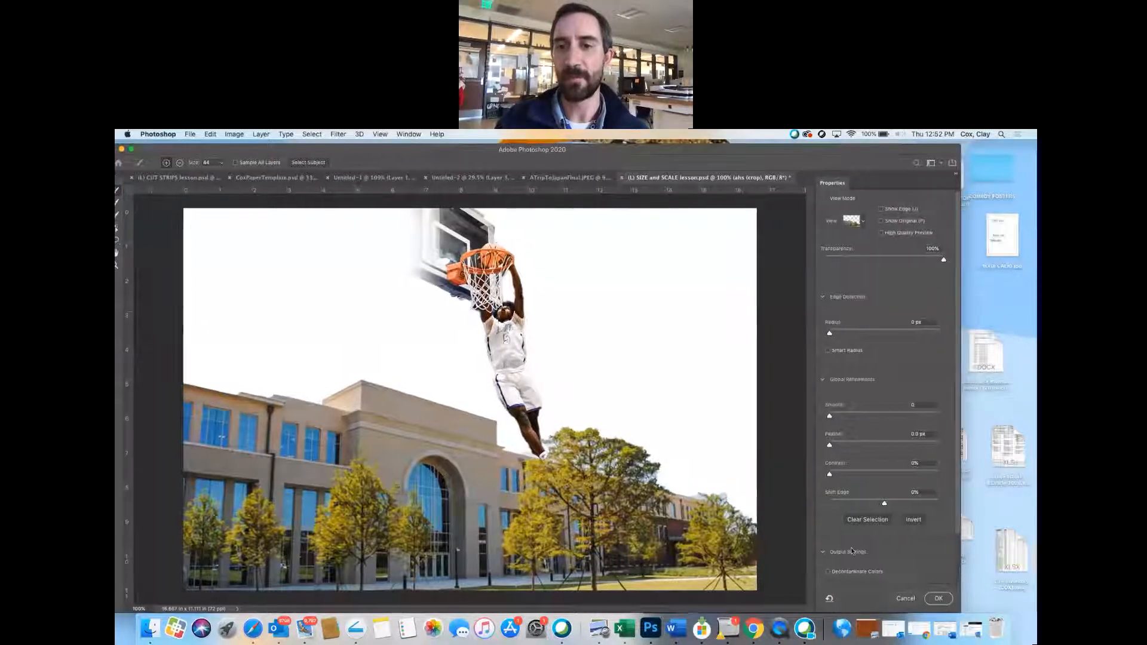
left_click(826, 554)
left_click(825, 555)
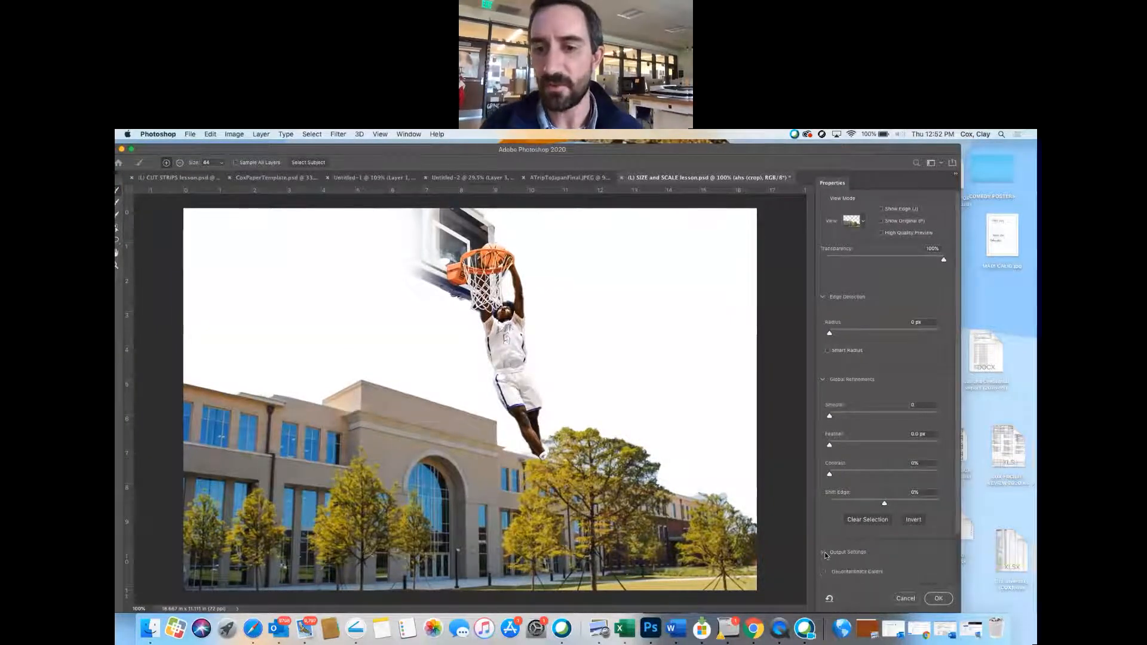
left_click(827, 571)
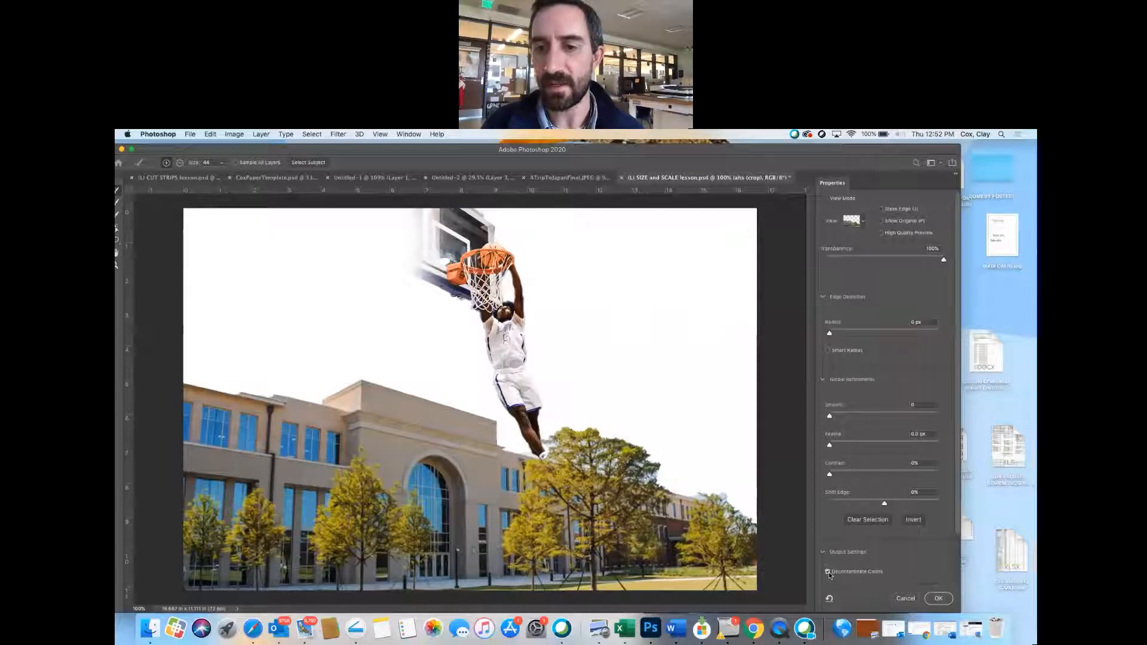
left_click(937, 598)
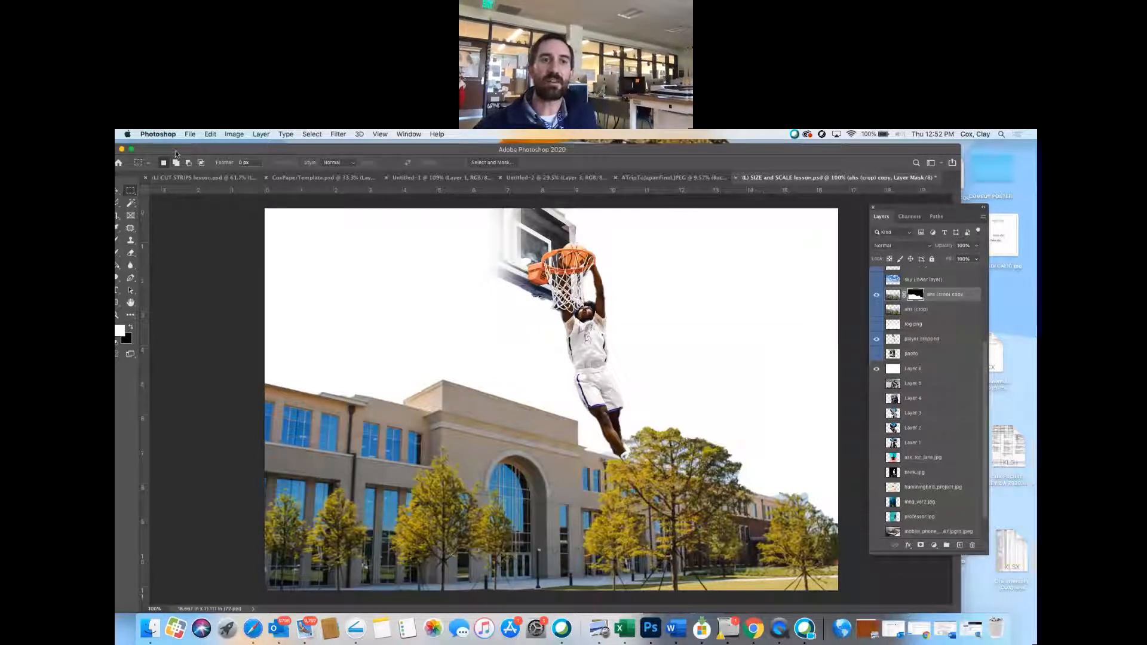
left_click_drag(176, 153, 193, 154)
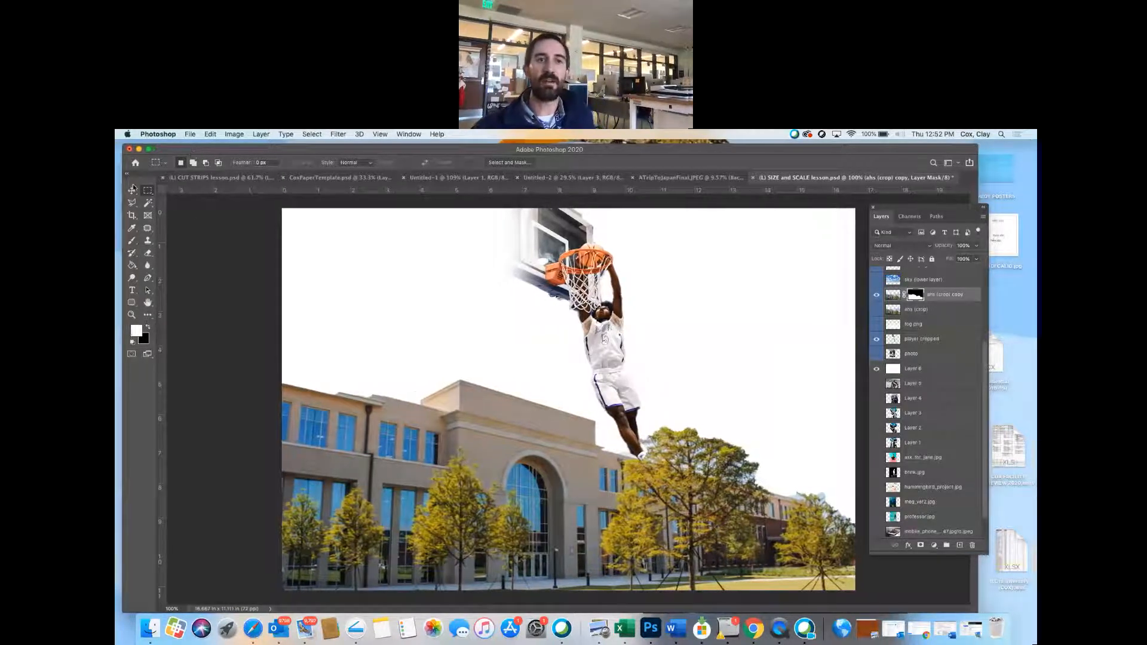
left_click(132, 189)
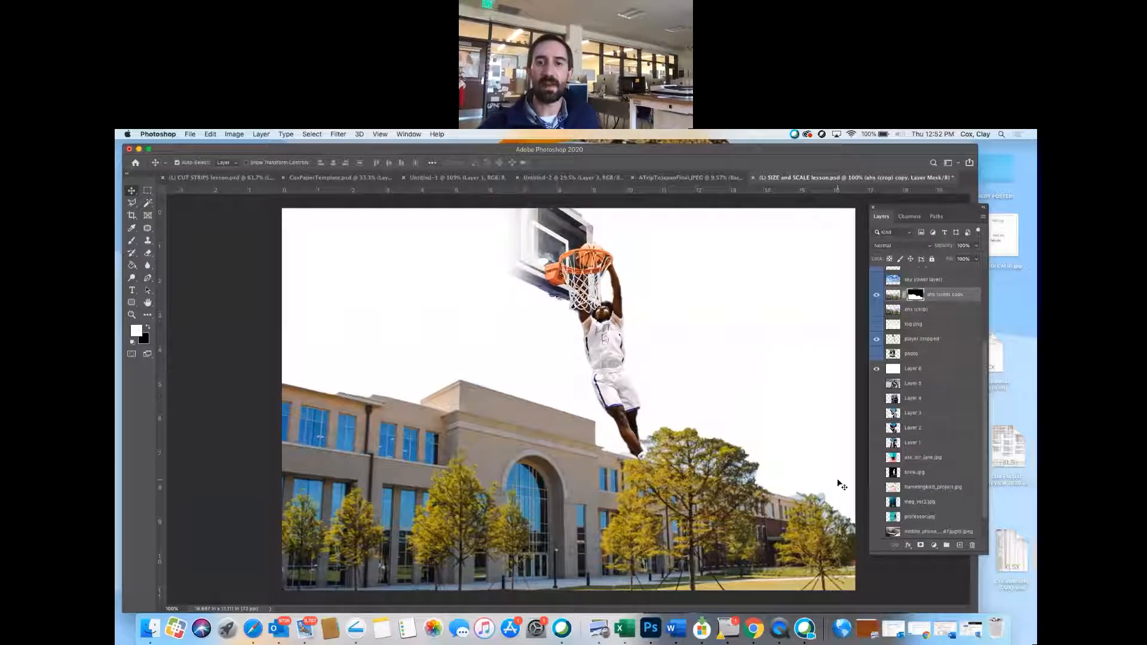
Step: Compare the original ahs (crop) layer with the cutout, and show sky (lower layer) and move it directly below the ahs (crop) copy
left_click(875, 309)
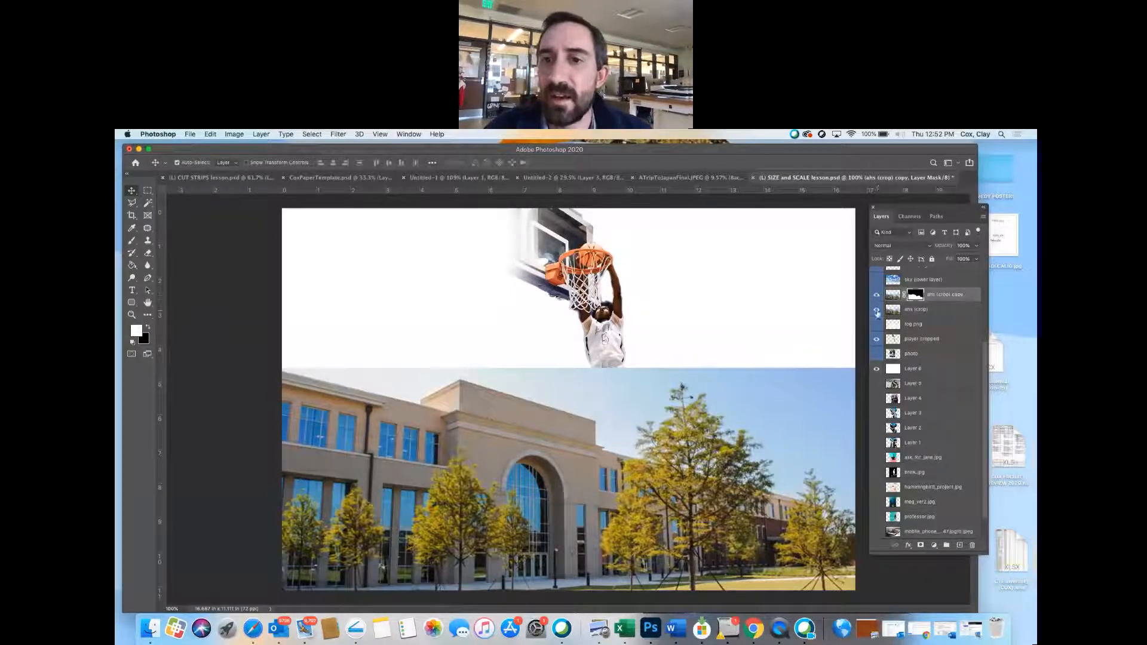
left_click(877, 311)
left_click(876, 279)
left_click(891, 283)
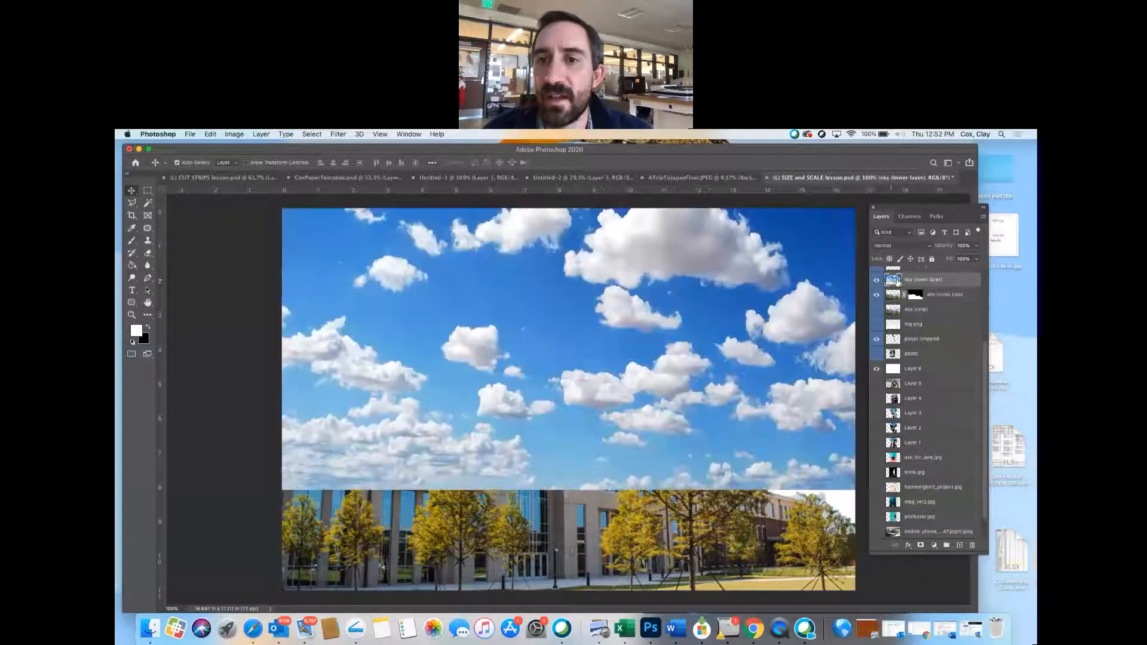
left_click_drag(892, 283, 926, 302)
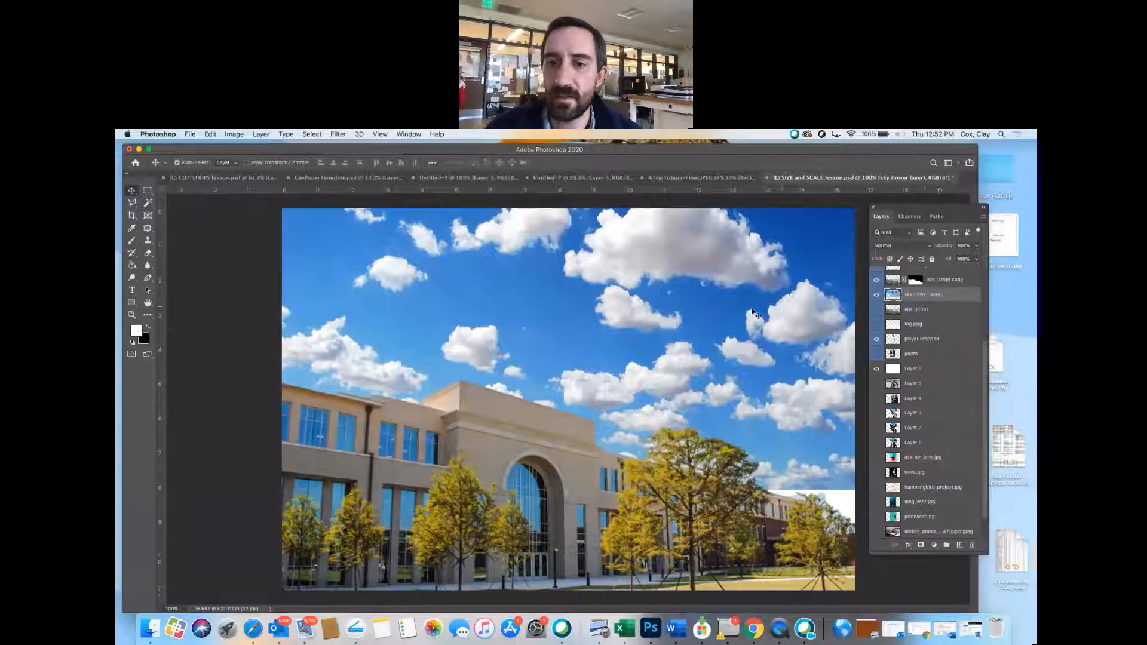
Step: Enlarge the sky with Free Transform so it extends down behind the building and covers the white gap above the trees
key("super+t")
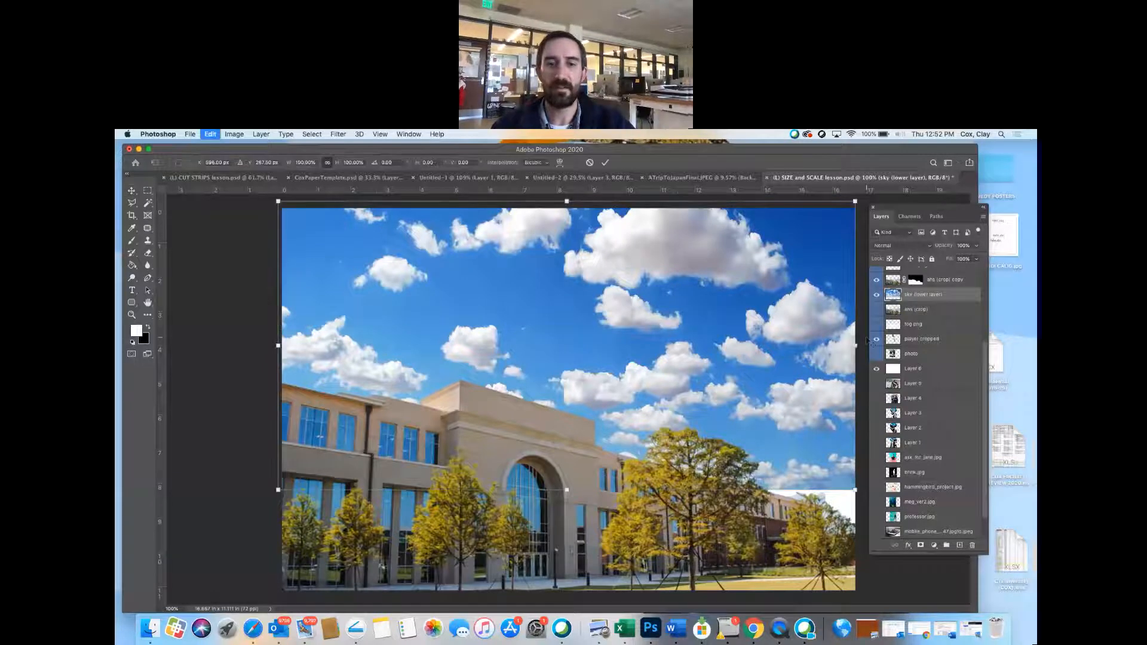
left_click_drag(567, 488, 573, 528)
key("Return")
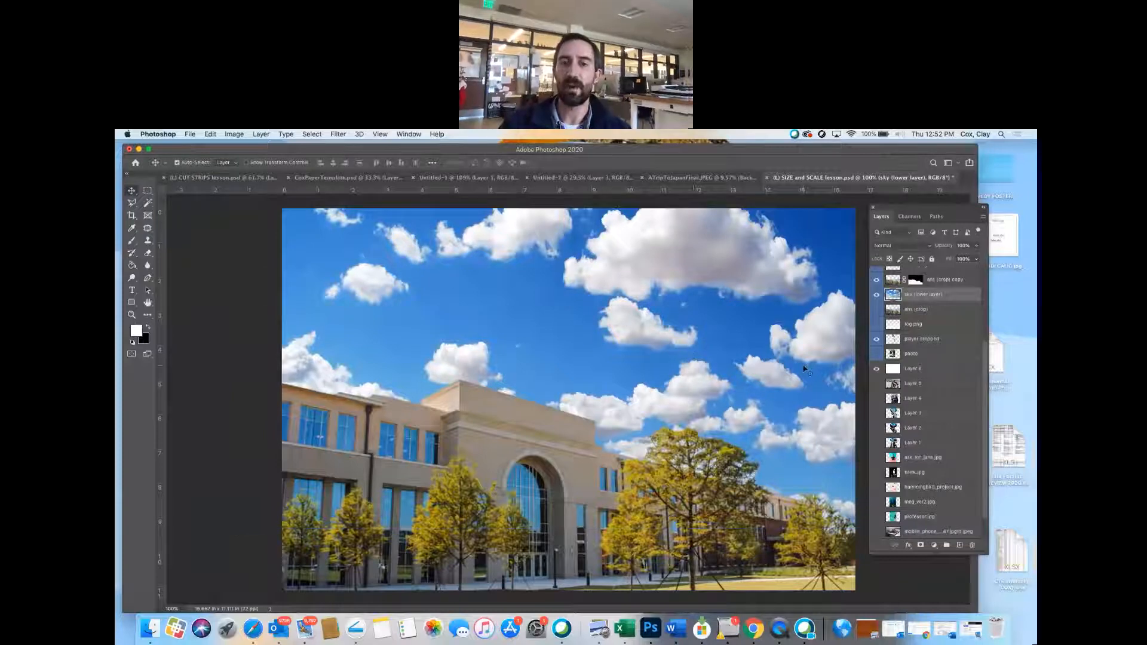
Step: Toggle the sky and original ahs (crop) layers to compare them, and move the player cropped layer directly above sky (lower layer)
left_click(877, 295)
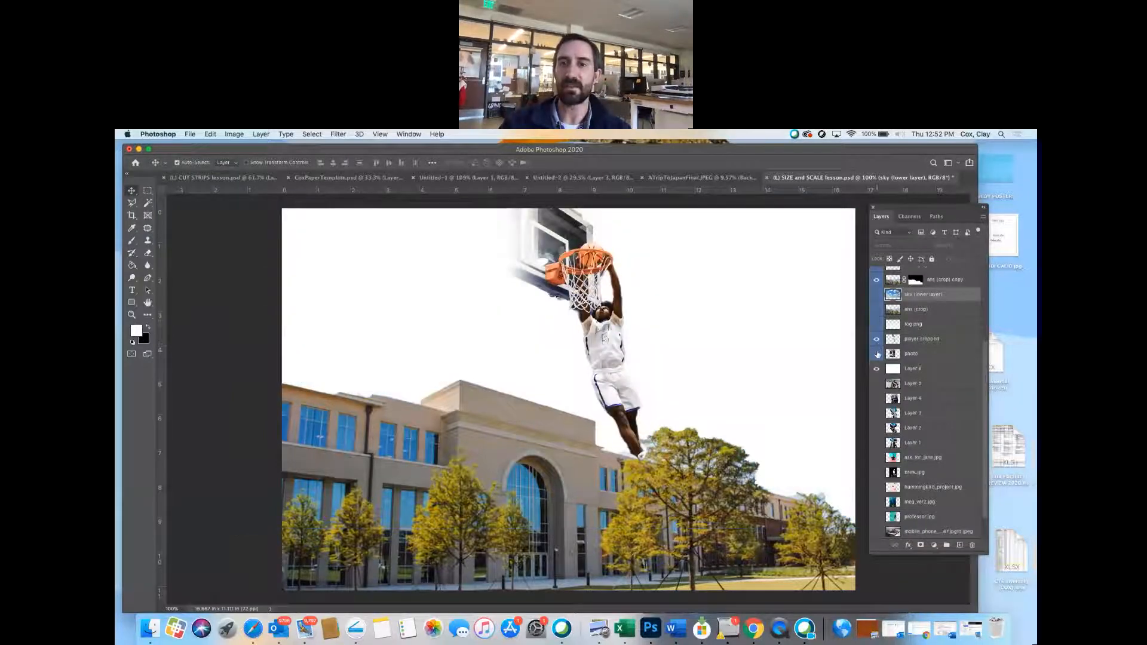
left_click(876, 309)
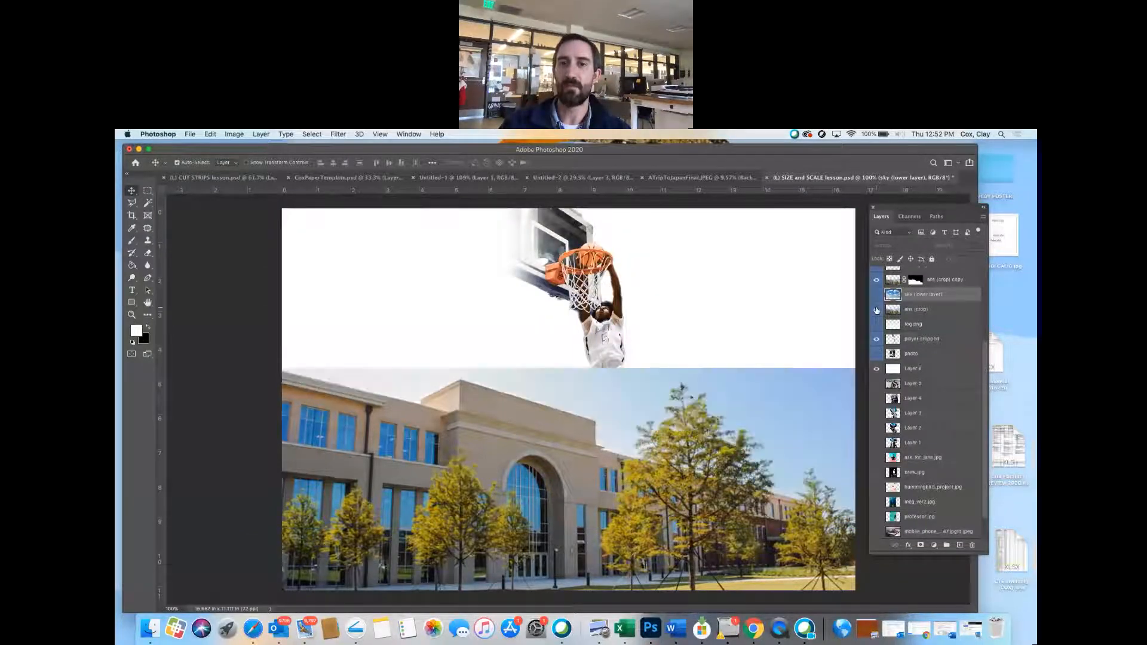
left_click(876, 310)
left_click(877, 295)
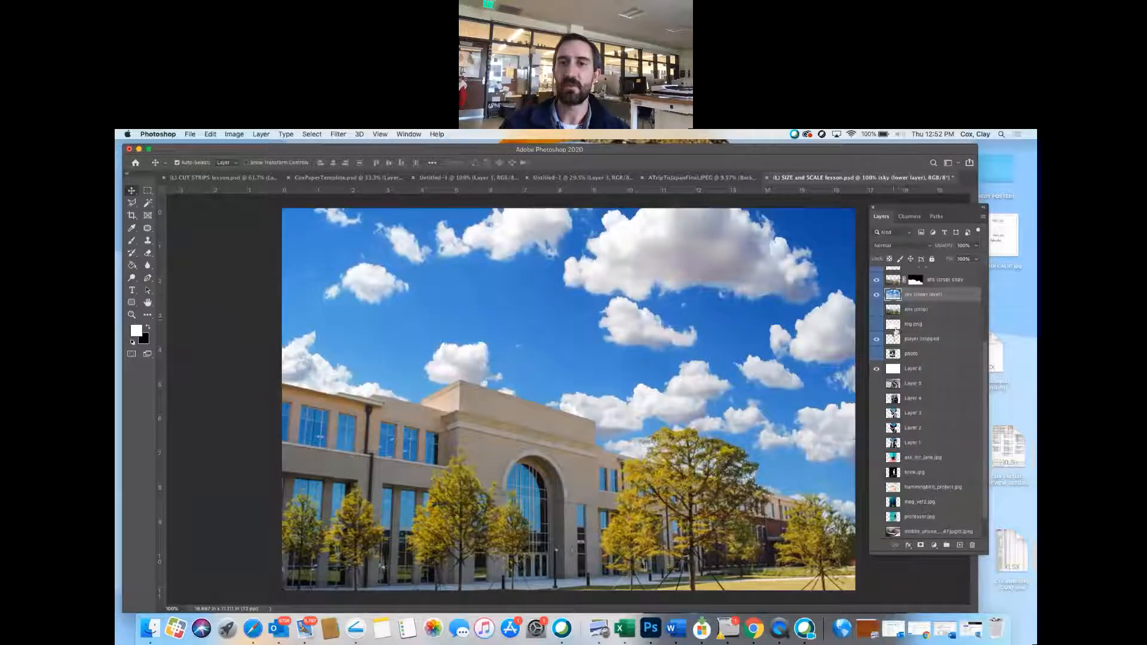
left_click_drag(899, 342, 911, 301)
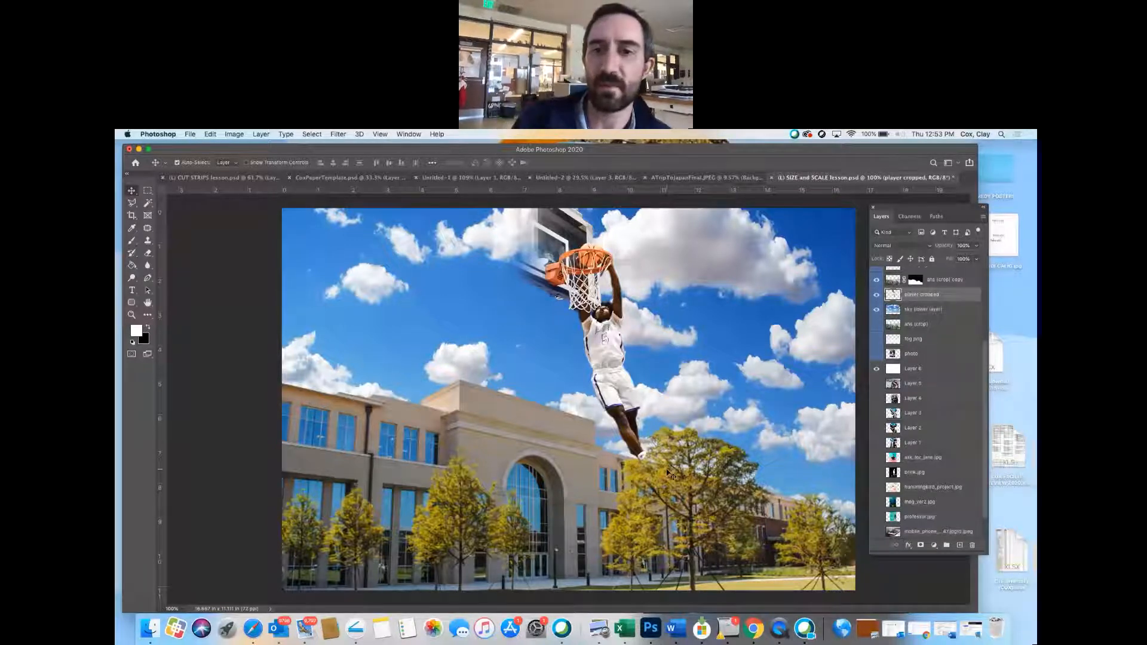
Step: Show the cloud png layer, placing it directly below ahs (crop) copy with the cloud by the player's feet, behind the trees
scroll(934, 412, "up", 3)
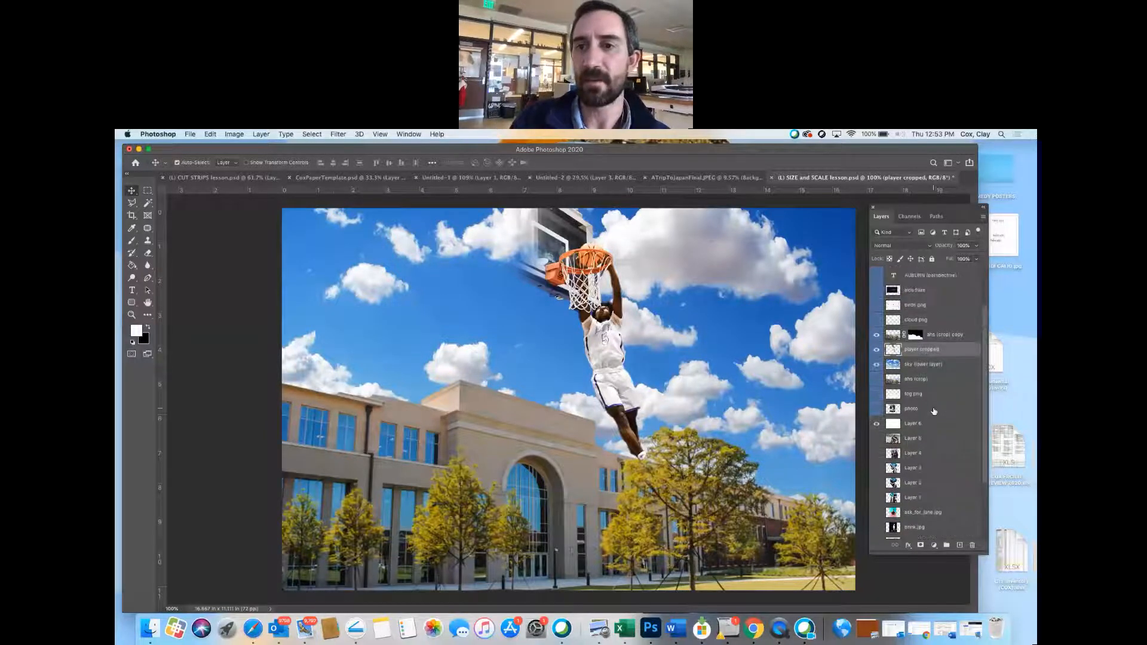
left_click(877, 321)
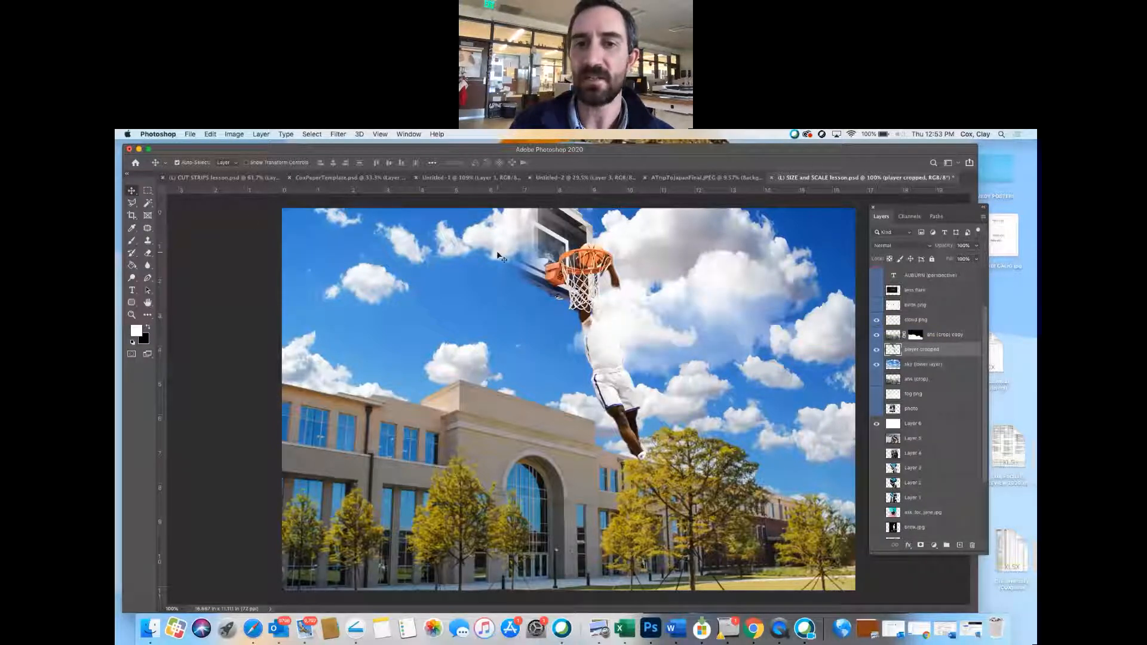
left_click_drag(726, 314, 561, 387)
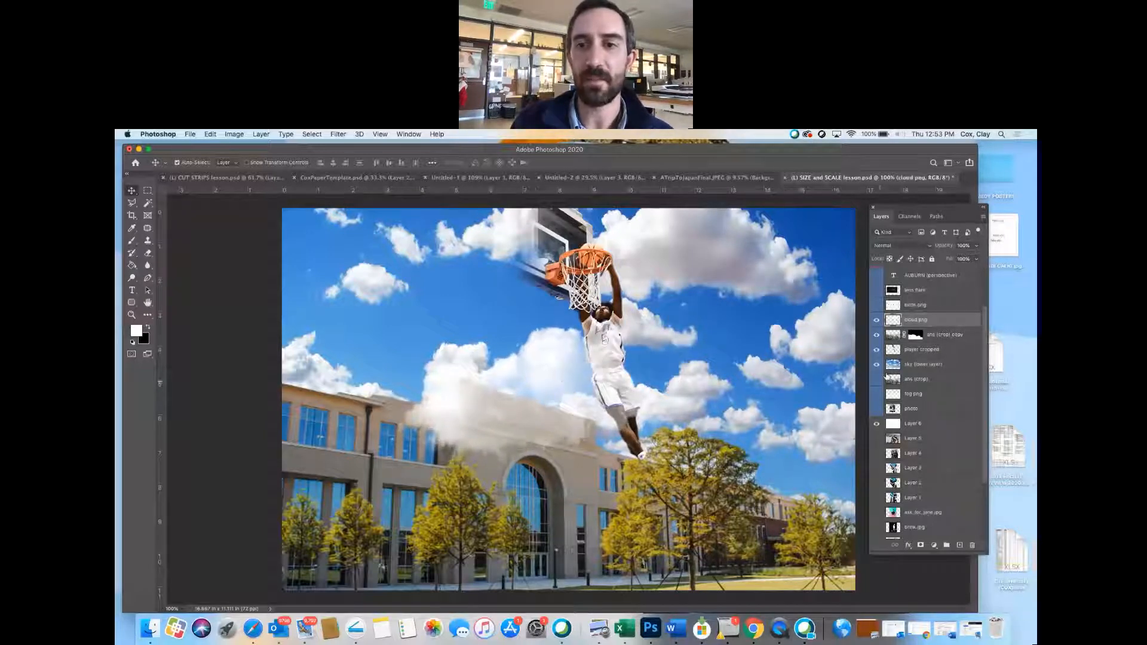
left_click_drag(909, 321, 911, 340)
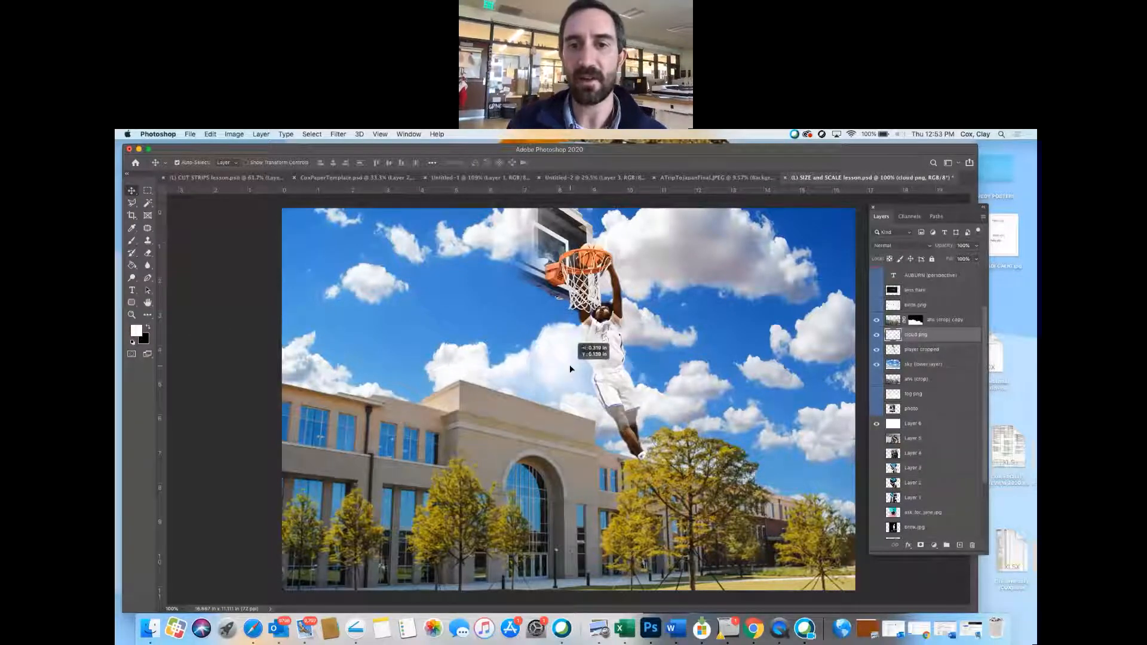
left_click_drag(569, 365, 758, 417)
Step: Duplicate the cloud layer, position the copy over the left edge of the backboard, and toggle its visibility to compare
key("super+j")
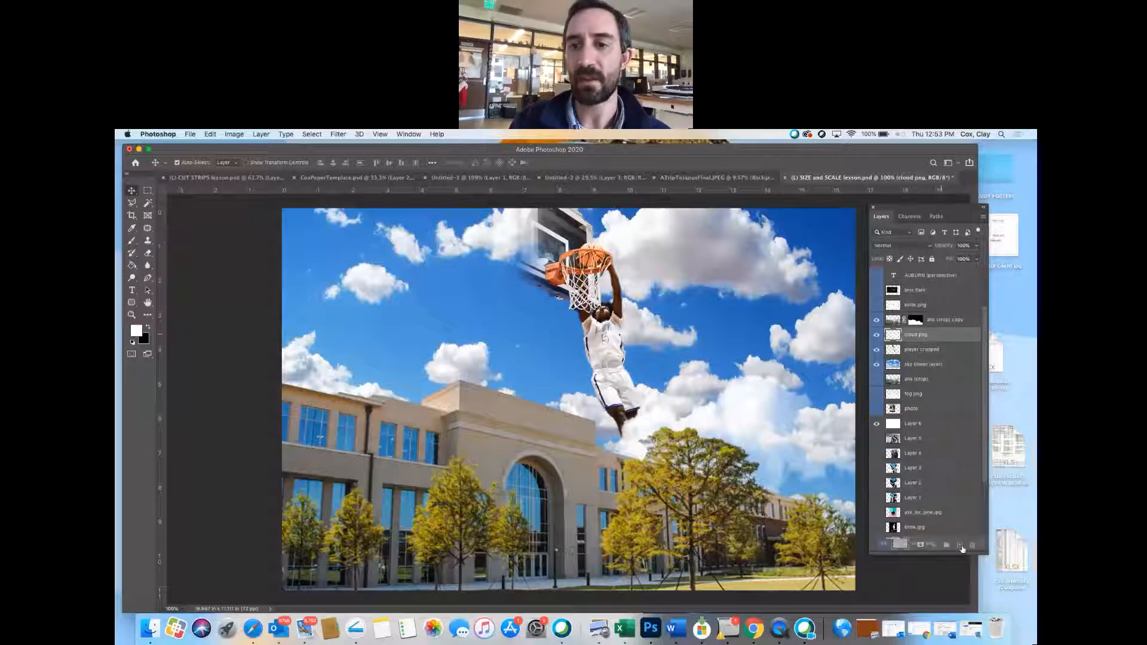
left_click_drag(747, 387, 454, 210)
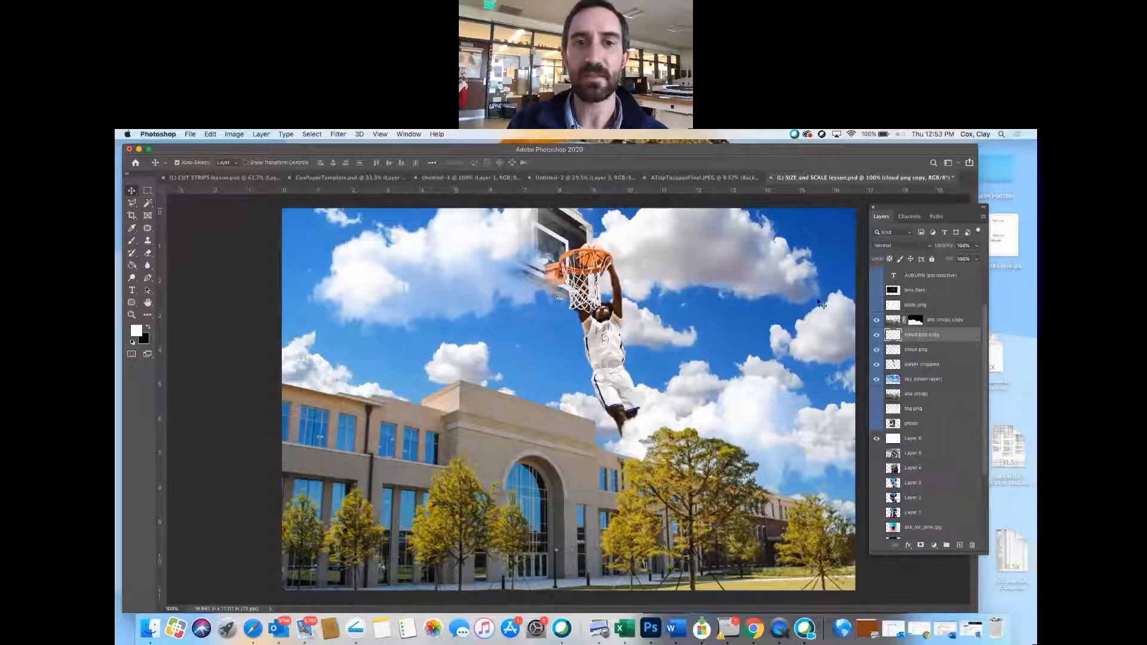
left_click(876, 335)
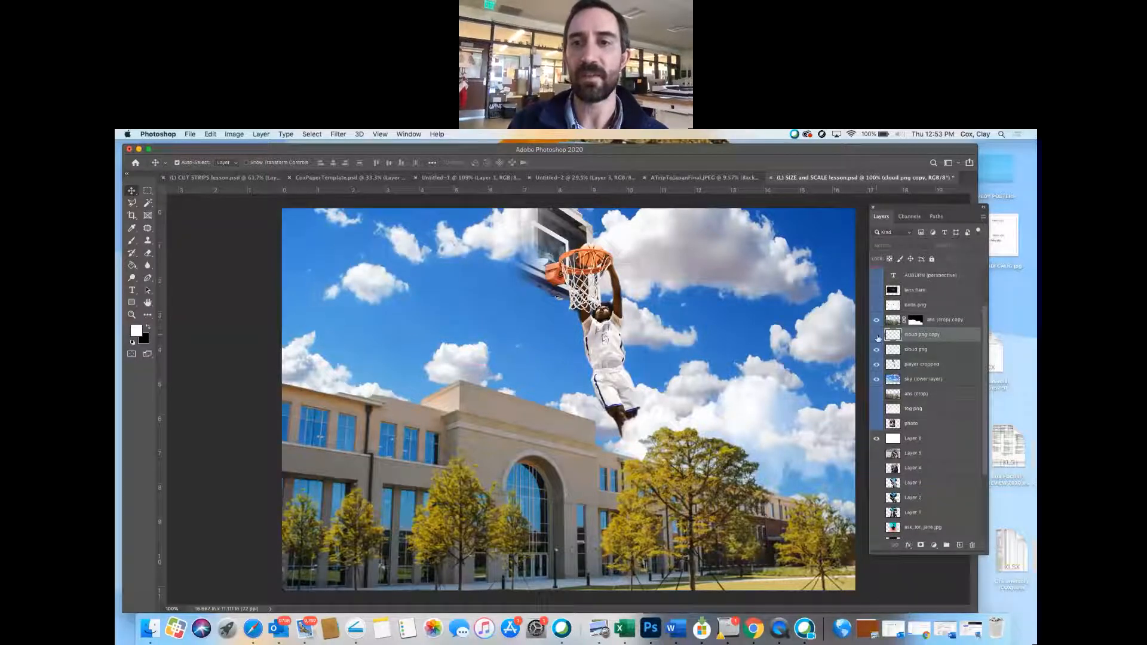
left_click(876, 336)
left_click_drag(482, 238, 526, 231)
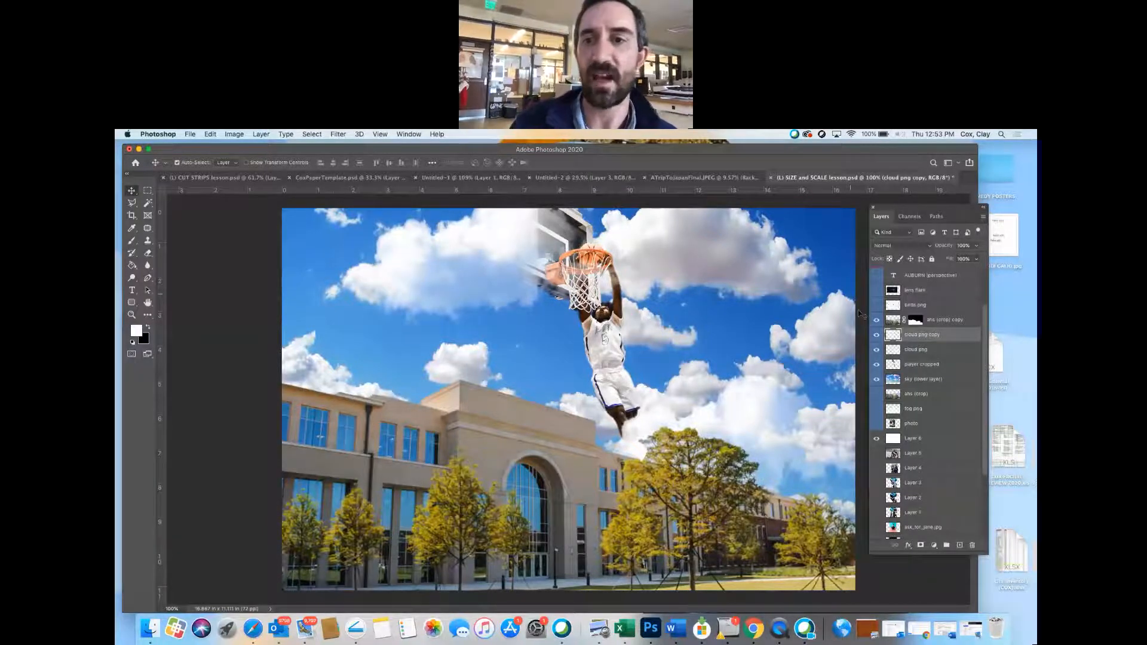
left_click(876, 336)
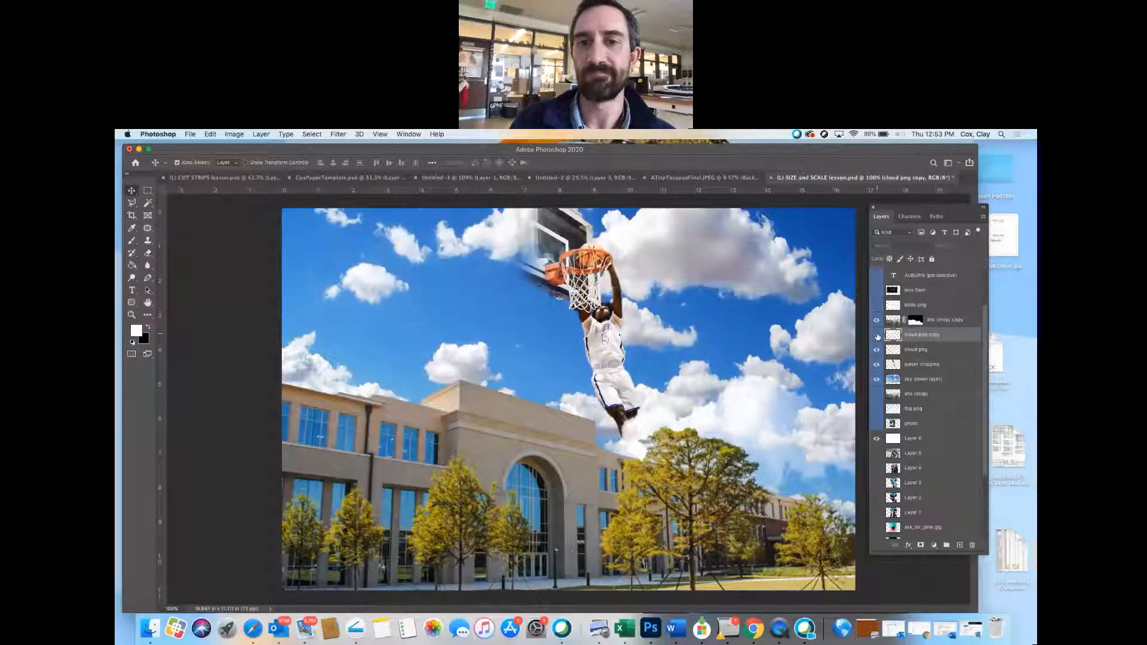
left_click(877, 336)
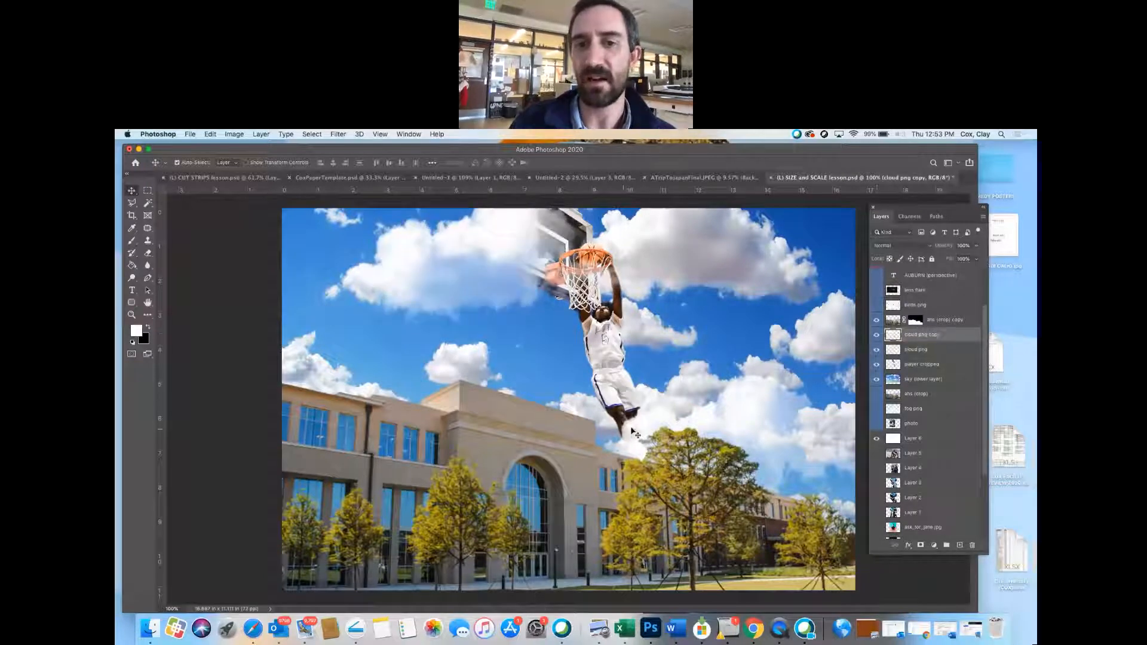
Step: Scale down the original cloud with Free Transform and position it in front of the player's lower legs
left_click_drag(632, 433, 650, 395)
key("super+t")
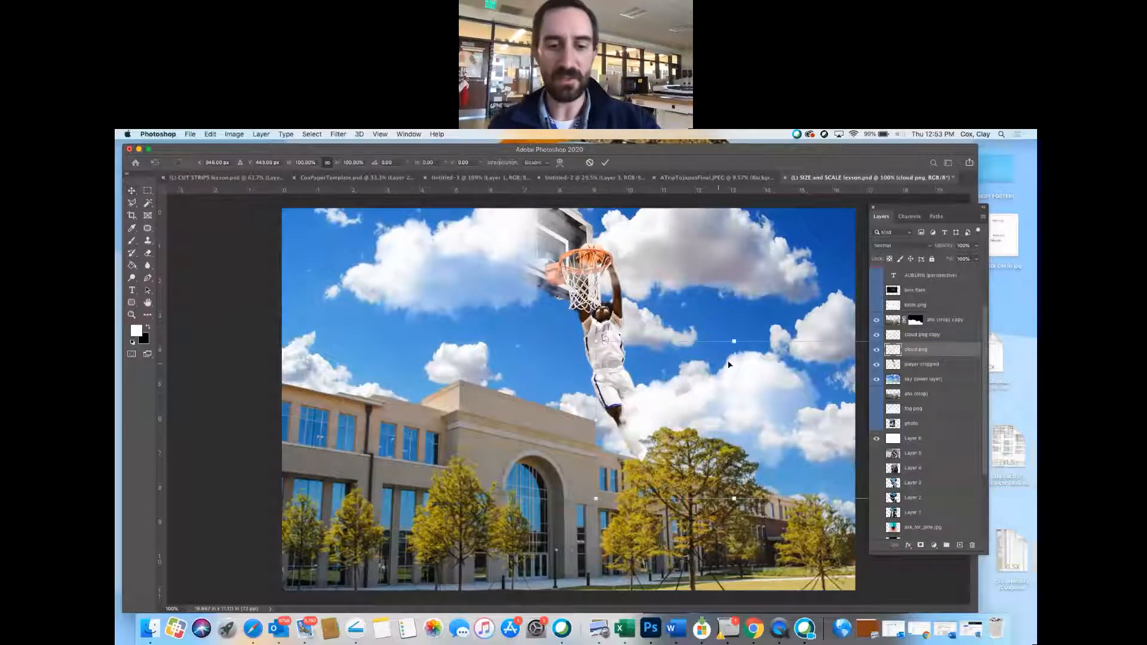
left_click_drag(734, 345, 677, 400)
key("Return")
left_click_drag(598, 407, 730, 370)
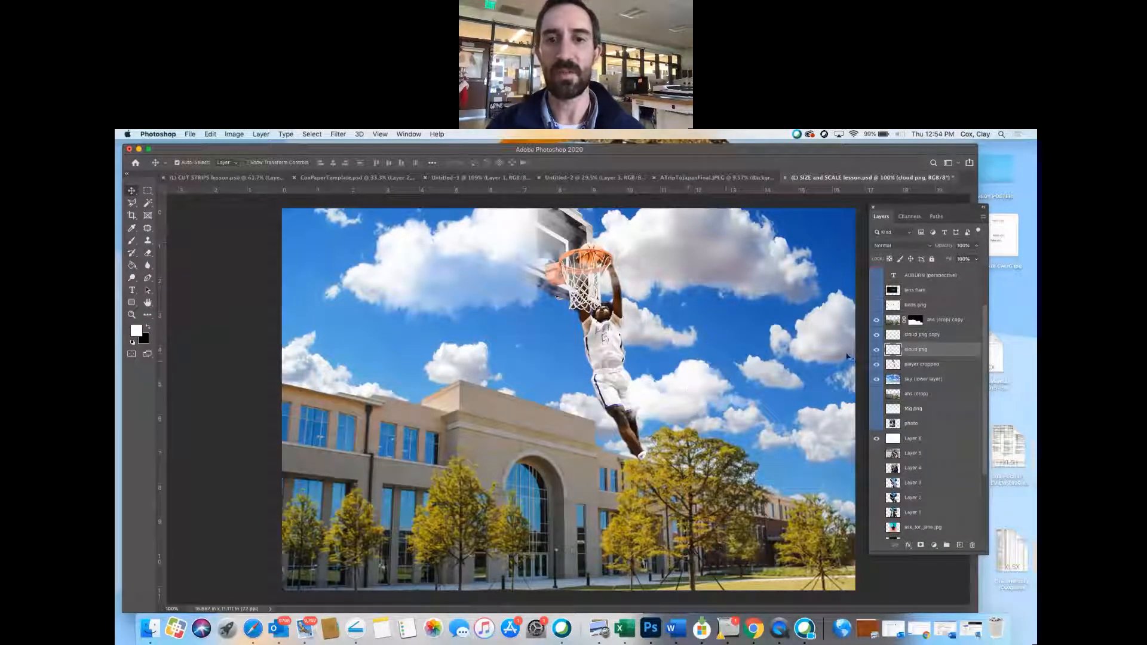
Step: Duplicate the small cloud and position the copy beside the player's torso, scaled down further with Free Transform
left_click_drag(919, 351, 959, 545)
left_click_drag(679, 401, 657, 323)
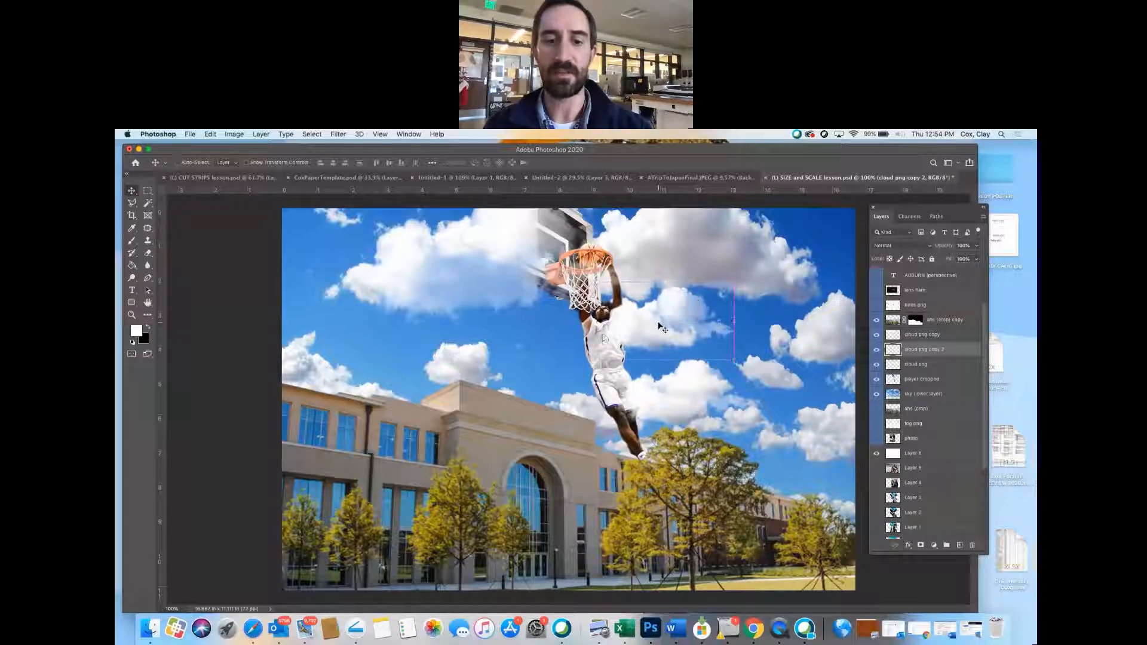
key("ctrl+t")
left_click_drag(734, 282, 651, 331)
key("Return")
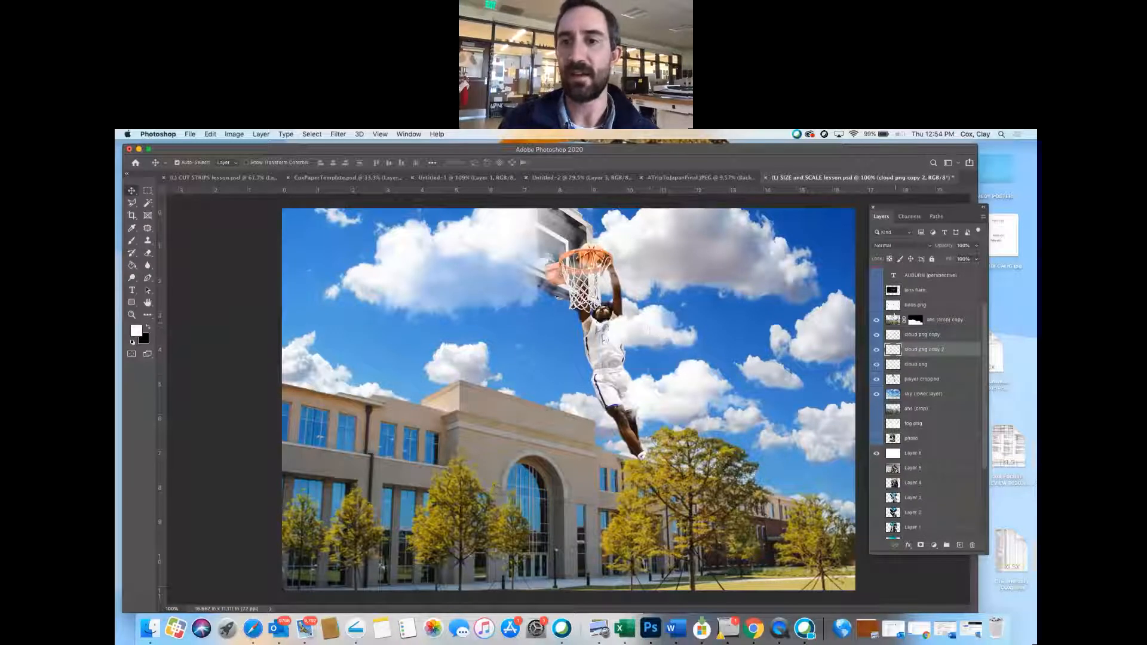
Step: Show the birds png layer and set its blend mode to Multiply
left_click(877, 305)
left_click(897, 307)
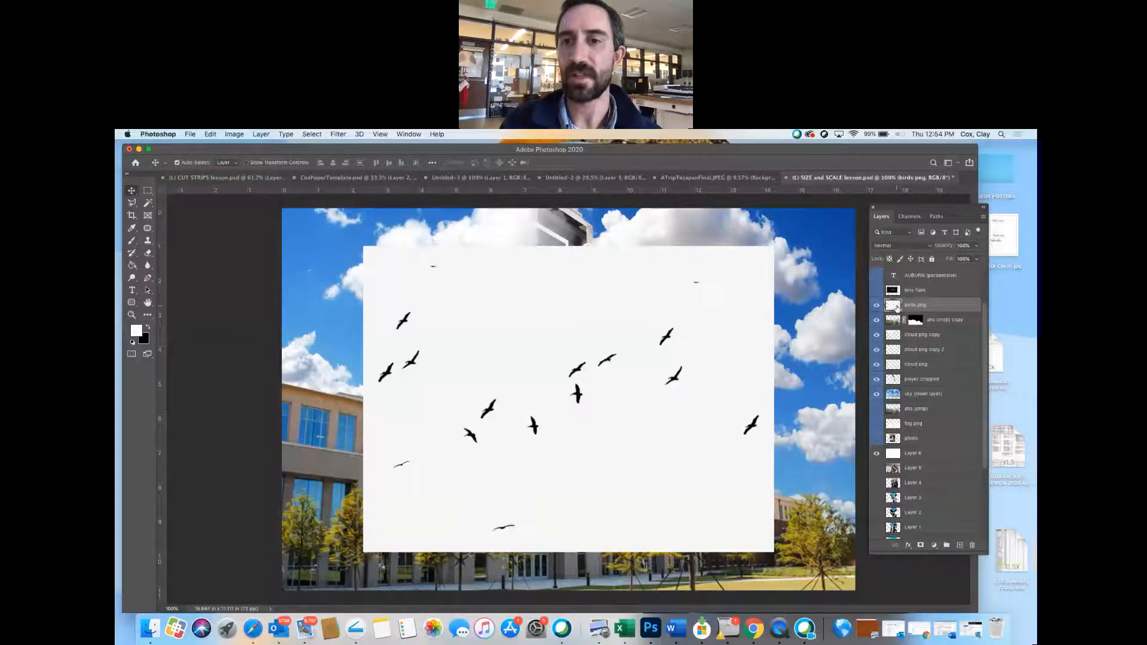
left_click(886, 247)
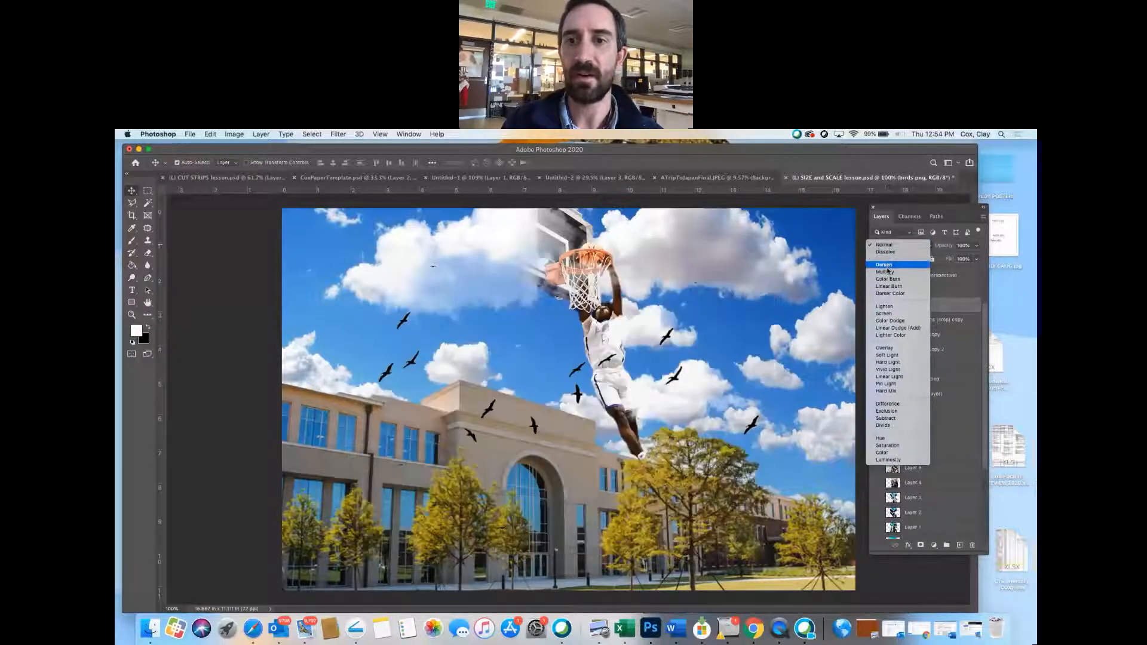
left_click(886, 272)
Step: Shrink and tilt the birds above the building's roofline with Free Transform, and move their layer directly below ahs (crop) copy
key("super+t")
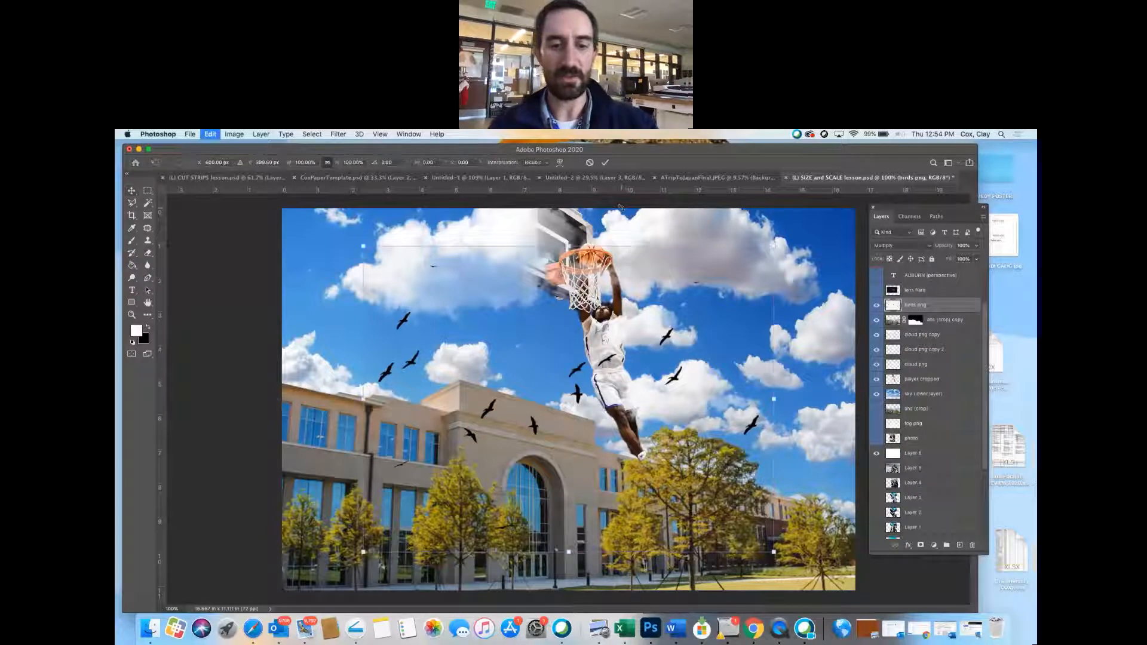
left_click_drag(571, 245, 583, 434)
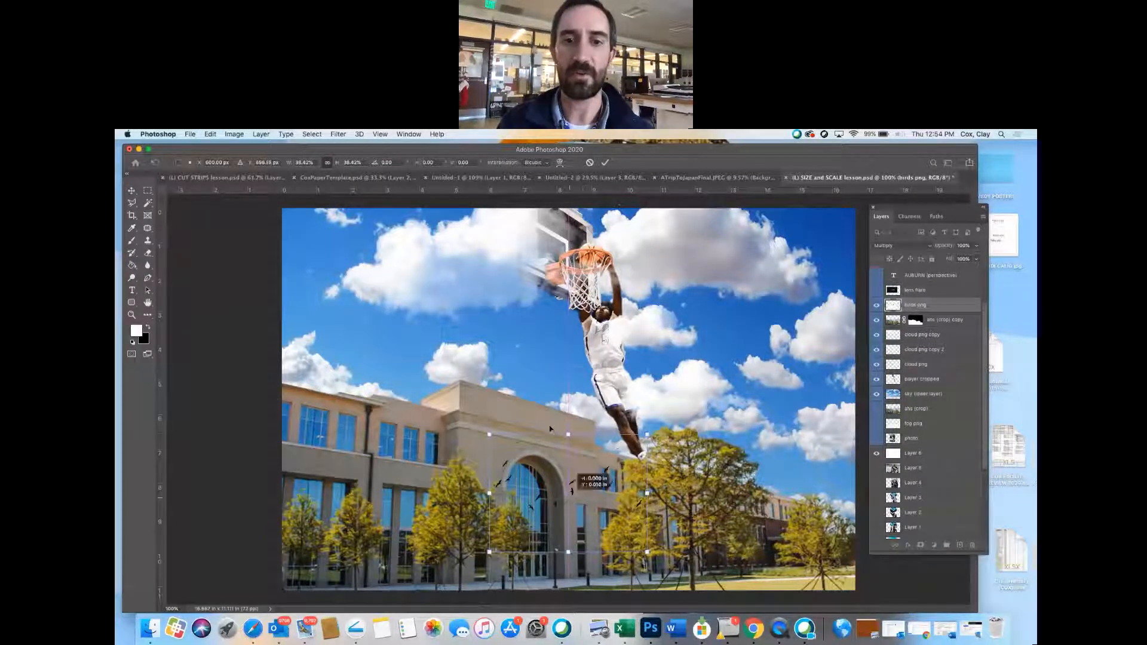
left_click_drag(555, 478, 529, 393)
mouse_move(507, 329)
left_mouse_down()
mouse_move(529, 307)
mouse_move(524, 318)
left_mouse_up()
left_click_drag(526, 418, 517, 404)
key("Return")
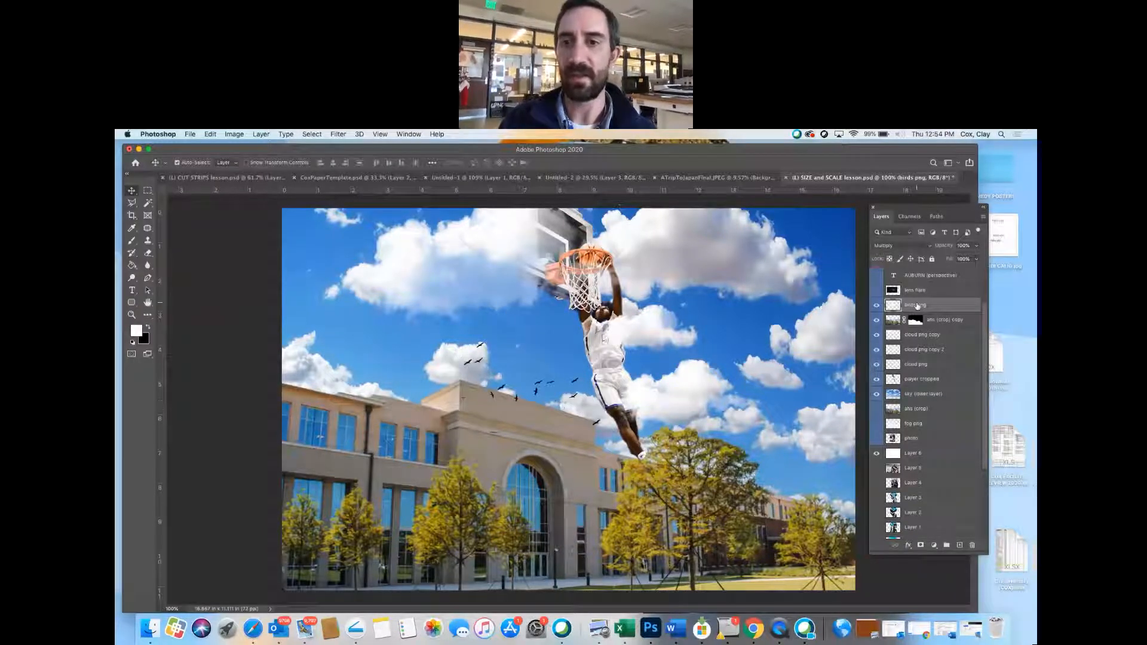
left_click_drag(917, 305, 912, 333)
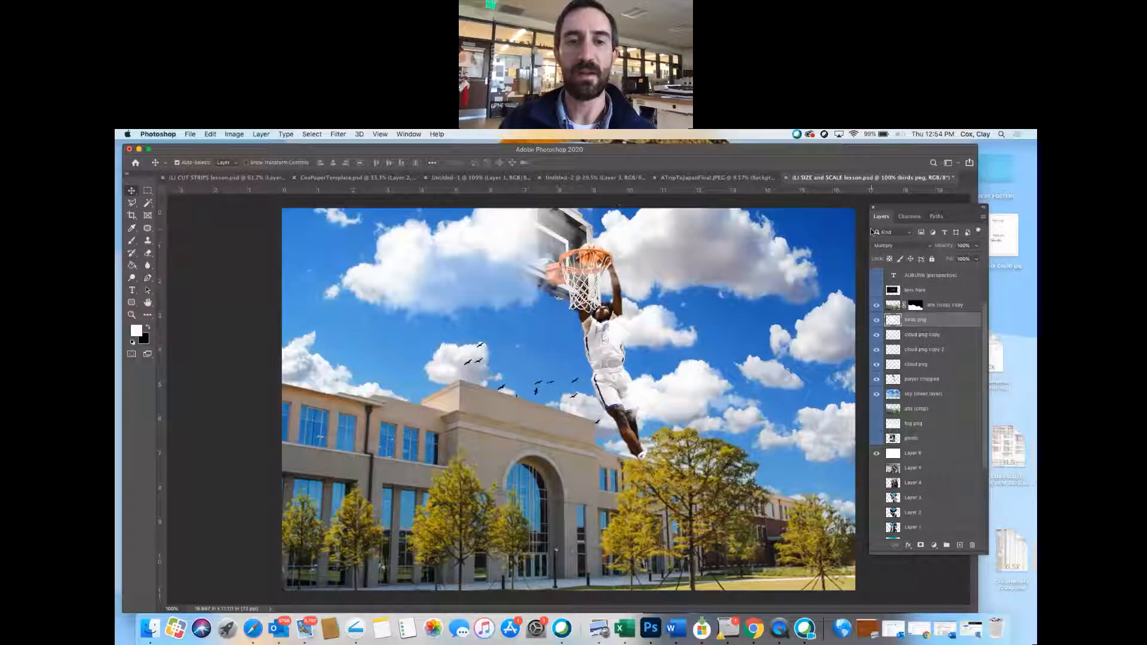
Step: Set the birds layer to Normal and erase the hard edges of its white background with a smaller soft eraser
left_click(884, 246)
left_click(884, 217)
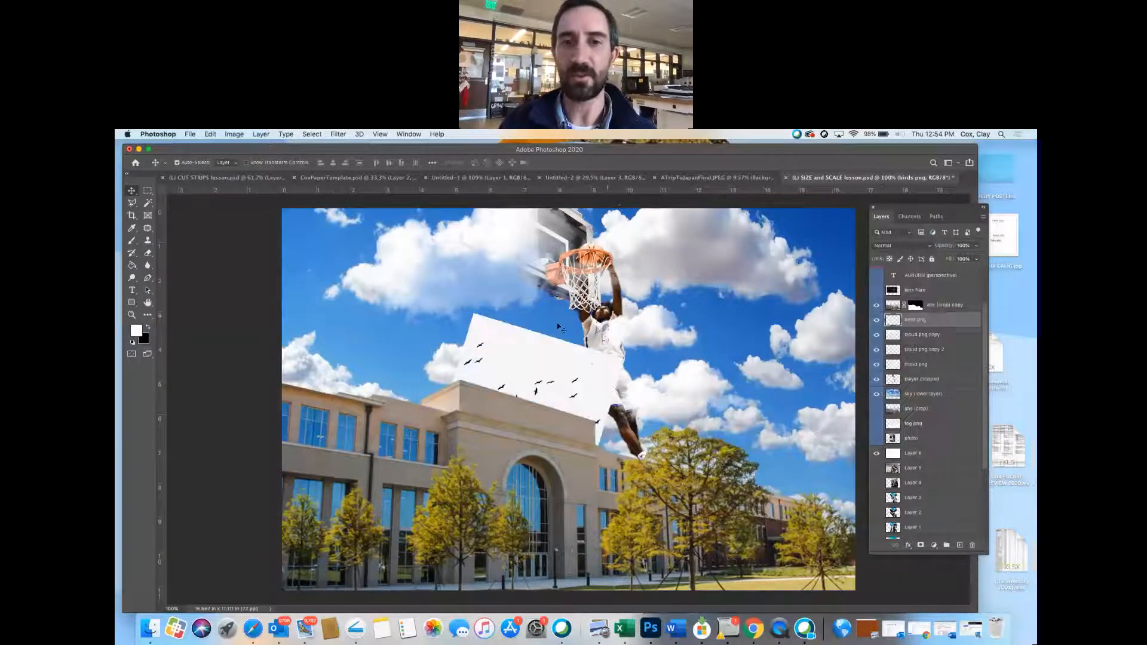
left_click(147, 253)
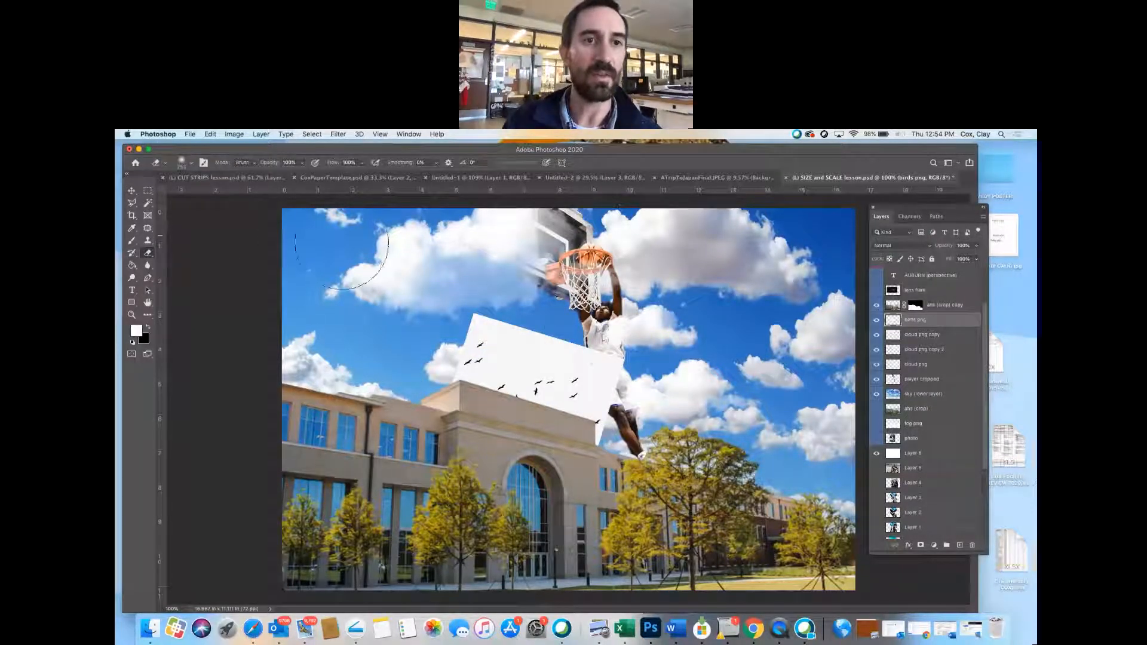
left_click(187, 165)
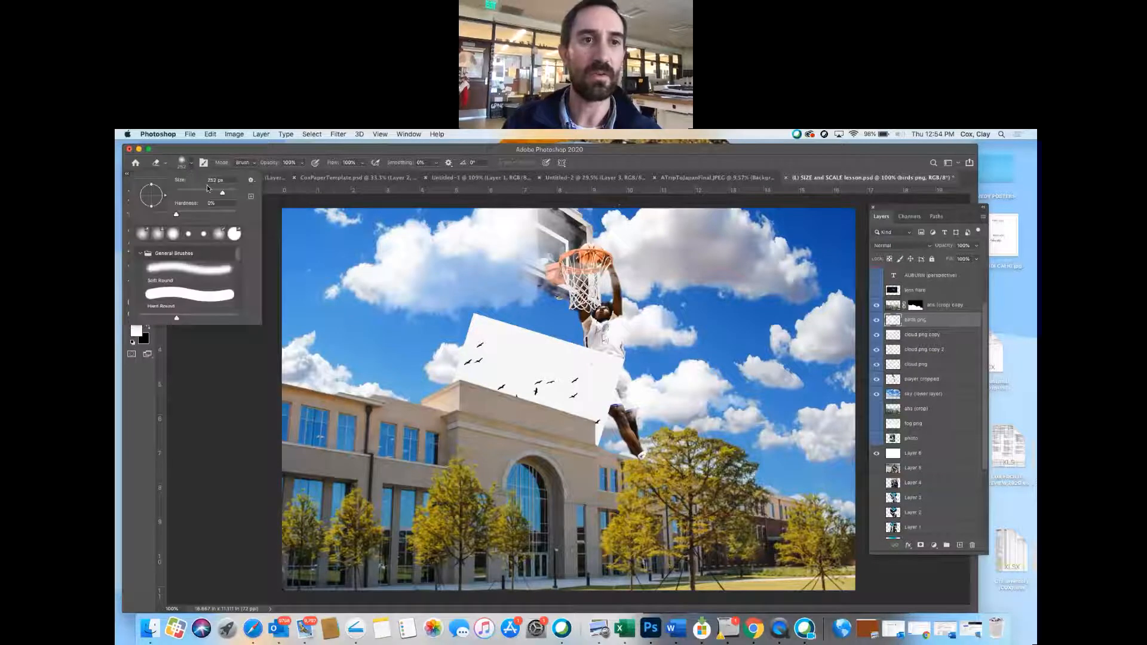
left_click(209, 191)
mouse_move(444, 297)
left_mouse_down()
mouse_move(532, 324)
mouse_move(577, 354)
mouse_move(510, 296)
mouse_move(477, 297)
mouse_move(616, 342)
mouse_move(635, 378)
mouse_move(570, 469)
left_mouse_up()
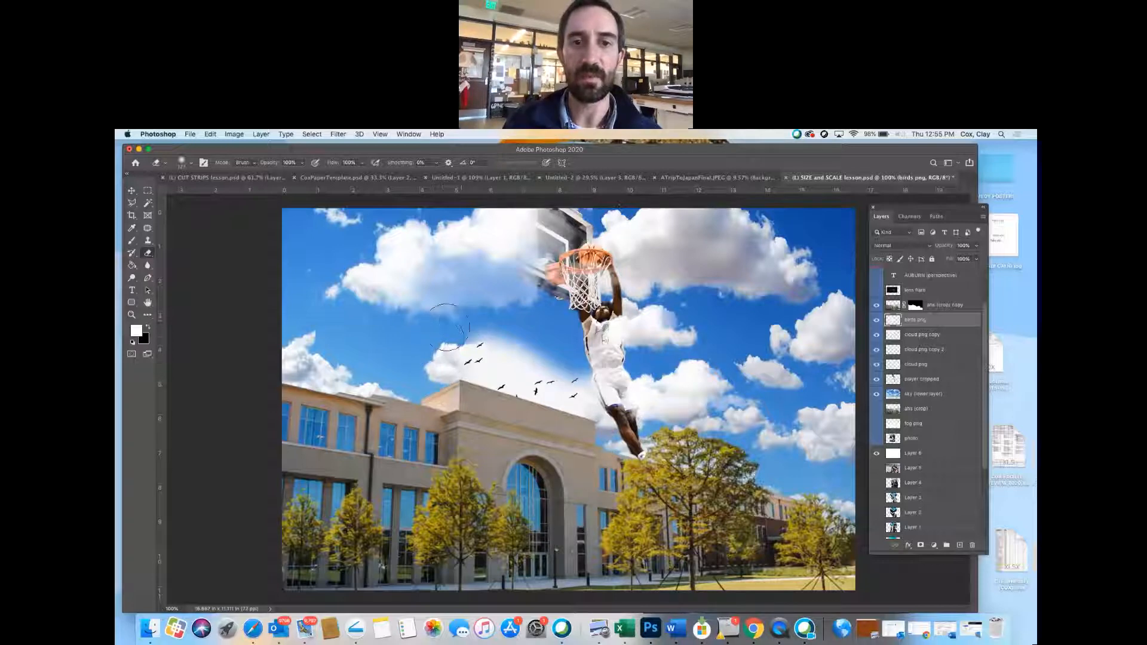
Step: Set the birds layer's blend mode to Multiply and its opacity to 52%
left_click(891, 245)
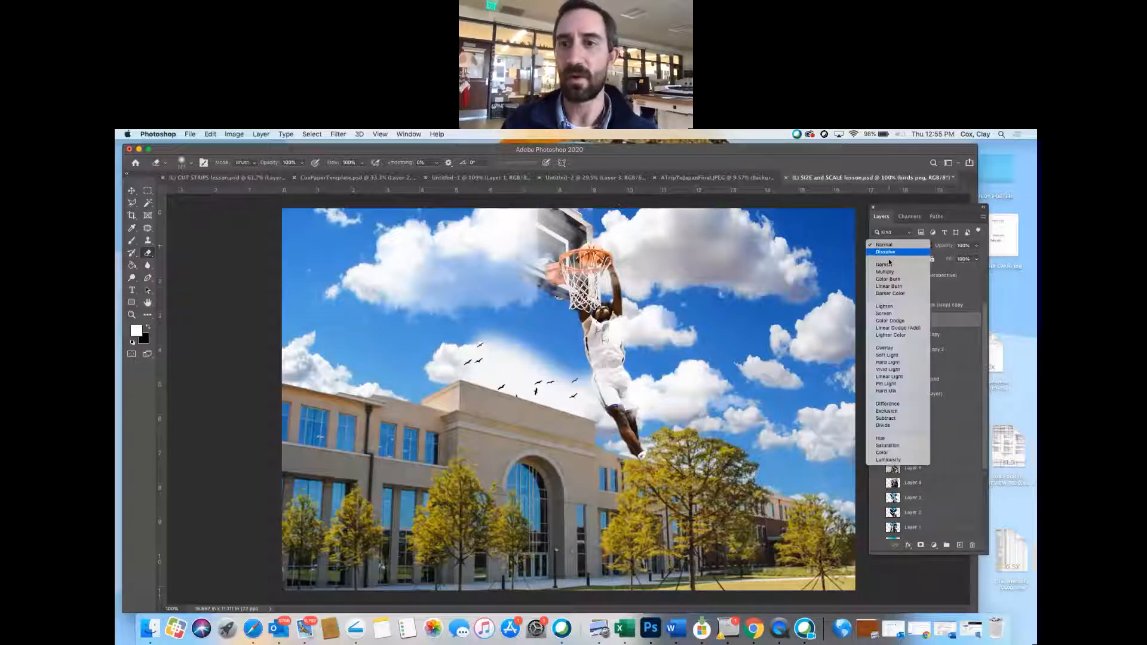
left_click(889, 272)
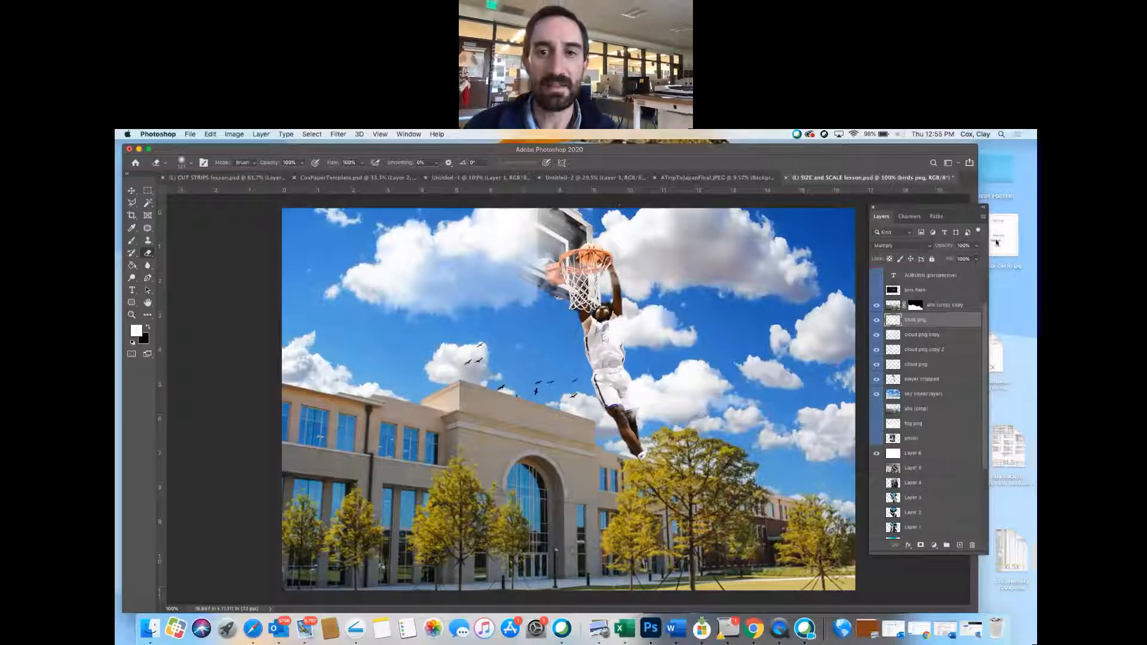
left_click(977, 245)
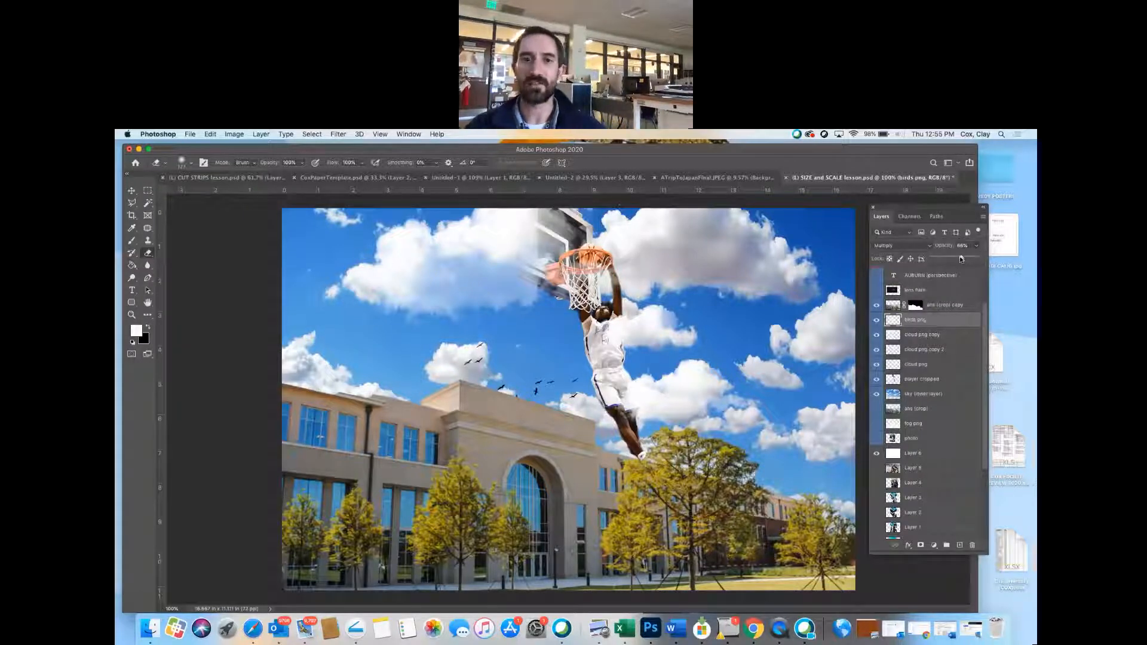
left_click_drag(962, 260, 956, 259)
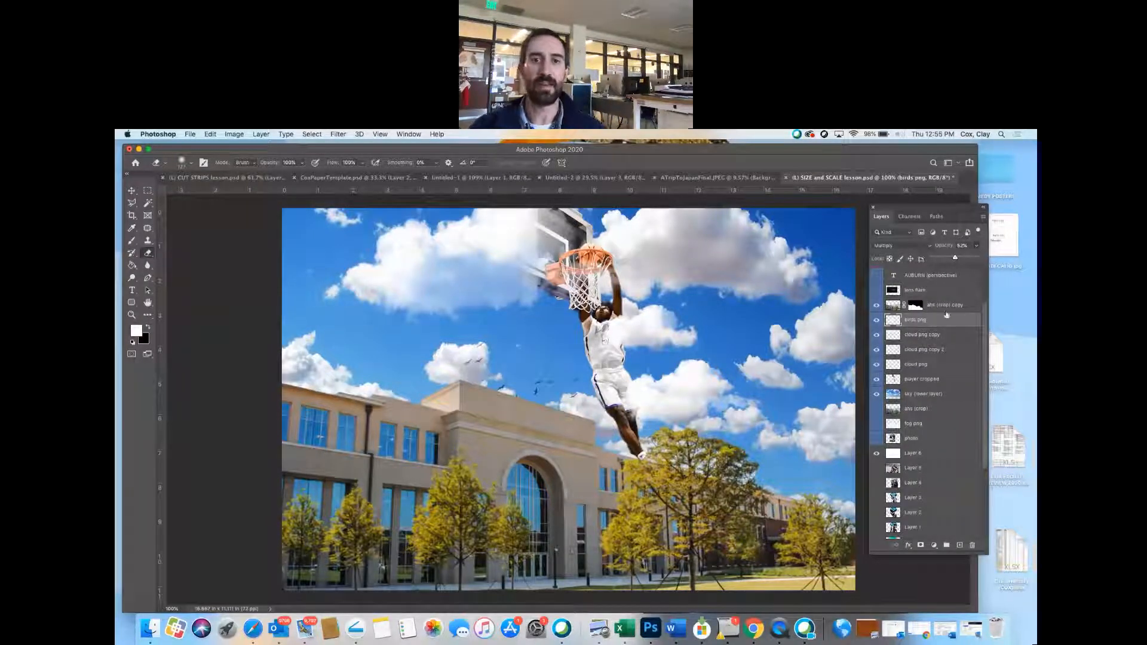
Step: Toggle the three added cloud layers off and on to compare the composite with and without them
left_click(880, 323)
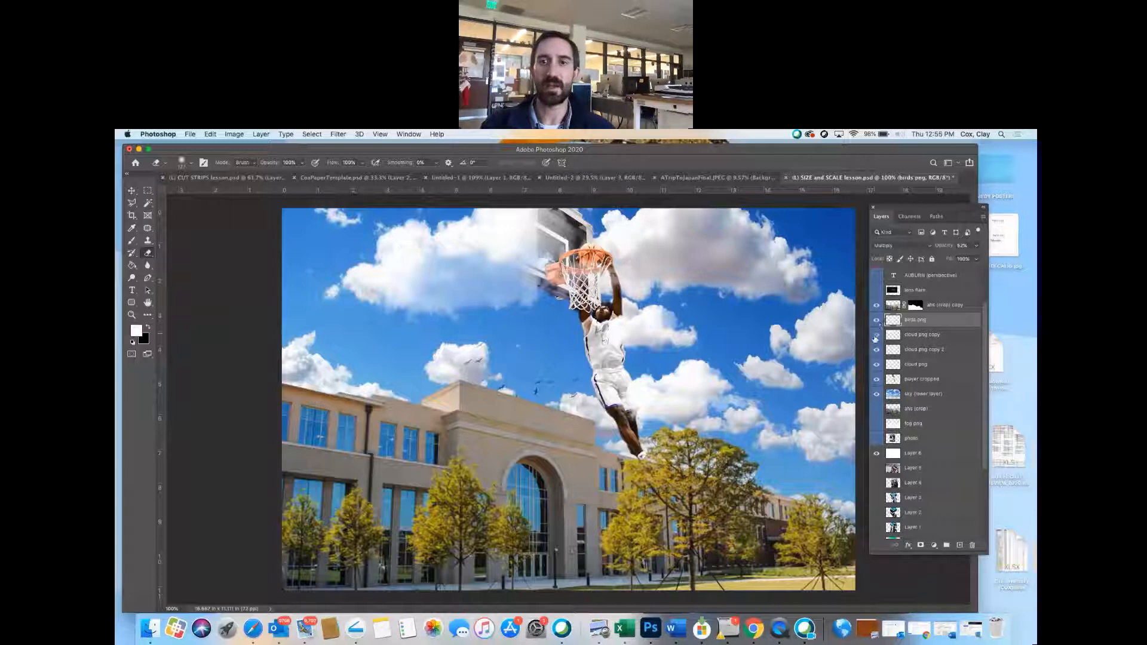
left_click(876, 334)
left_click(876, 349)
left_click(876, 364)
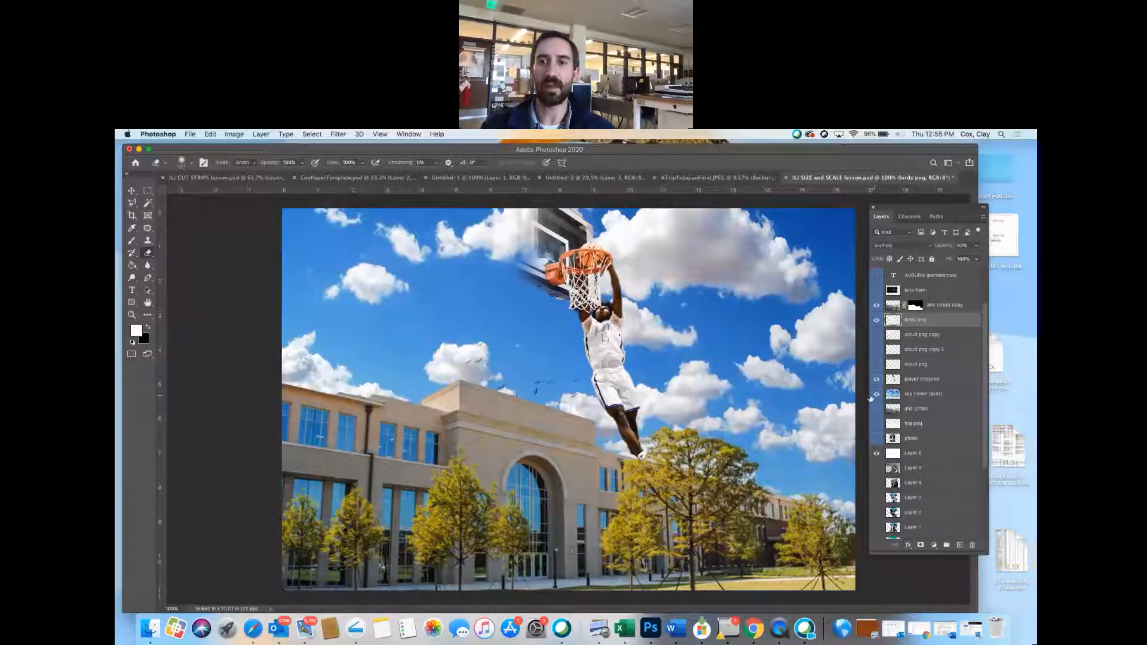
left_click(871, 394)
left_click(877, 363)
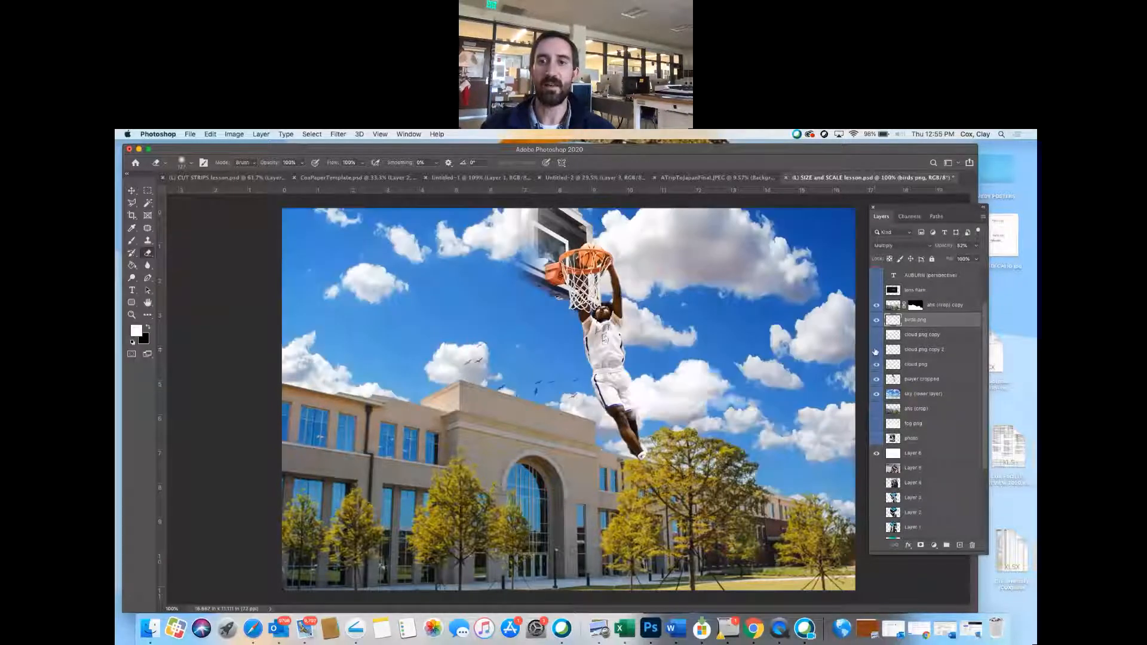
left_click(877, 349)
left_click(876, 335)
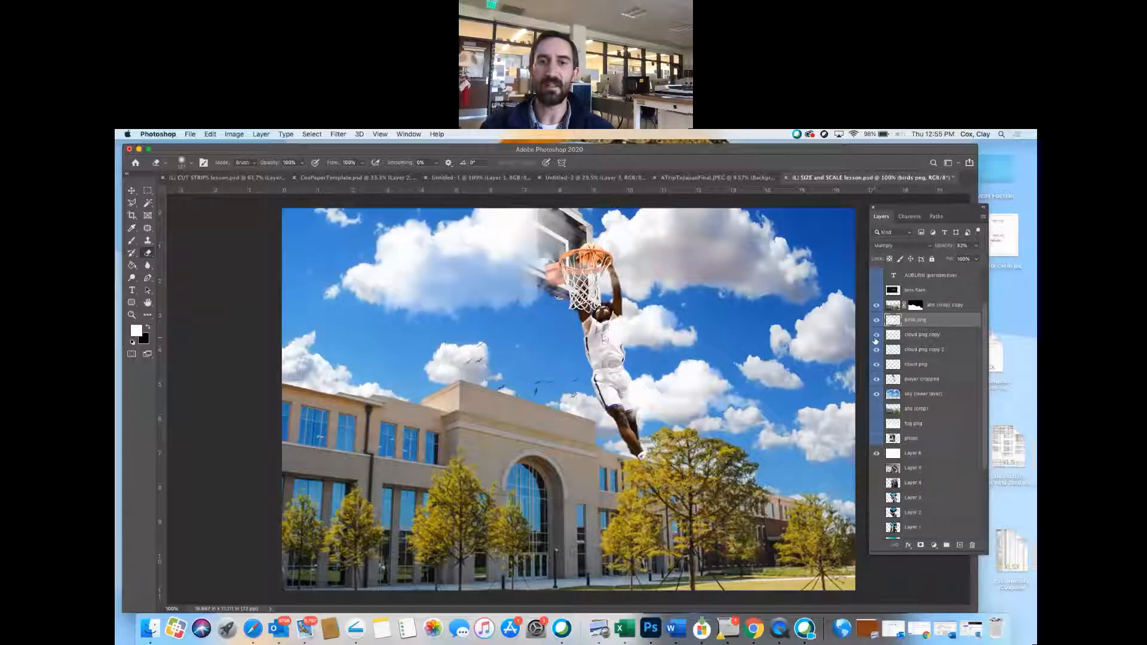
Step: Show the lens flare layer above ahs (crop) copy and set its blend mode to Screen
scroll(927, 370, "up", 3)
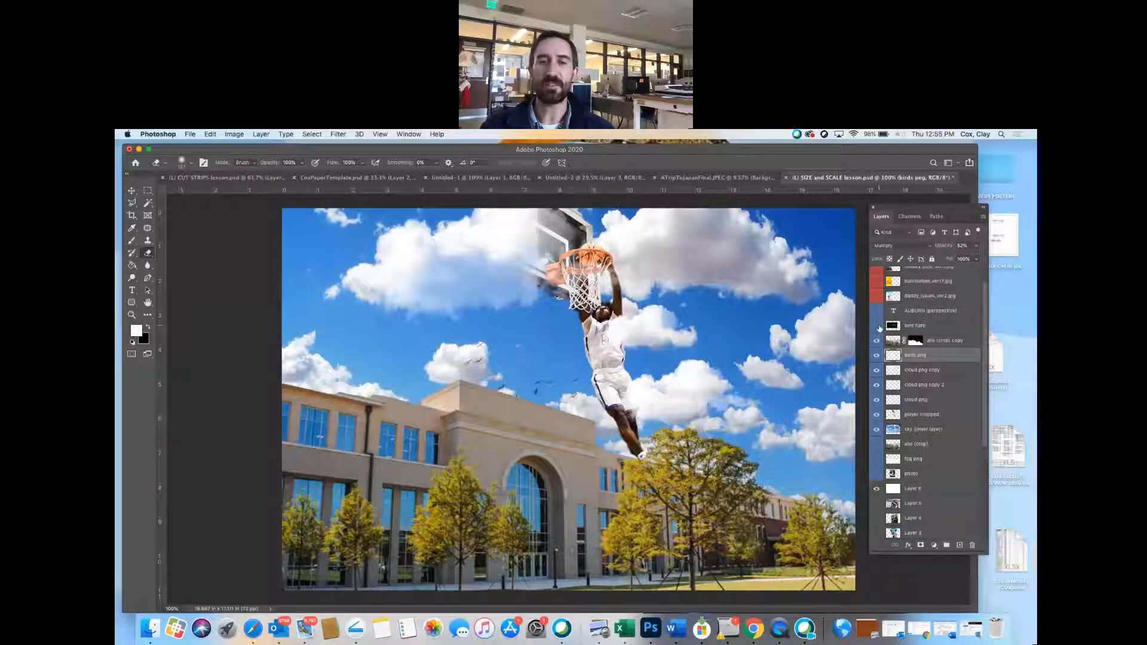
left_click(877, 326)
left_click(909, 329)
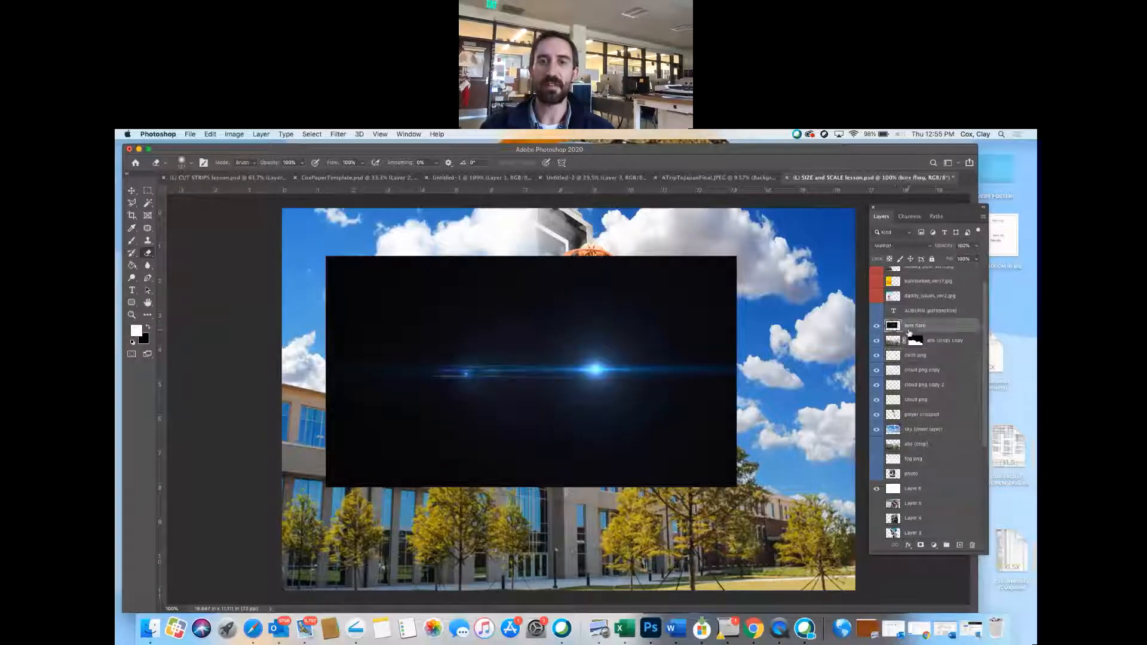
left_click(883, 247)
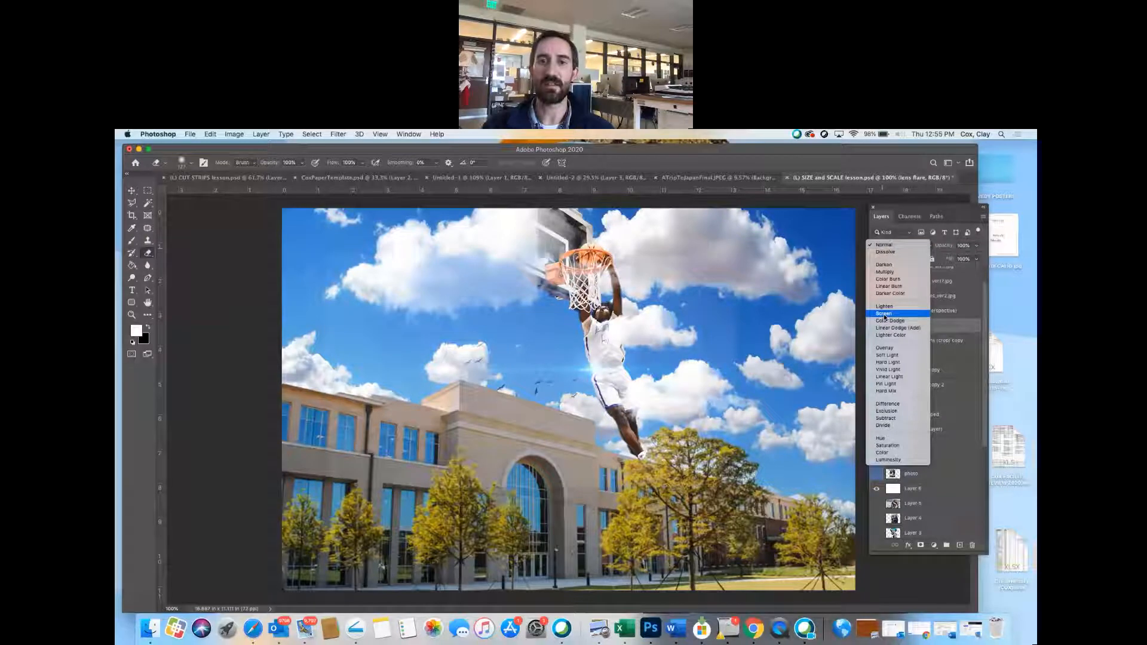
left_click(885, 315)
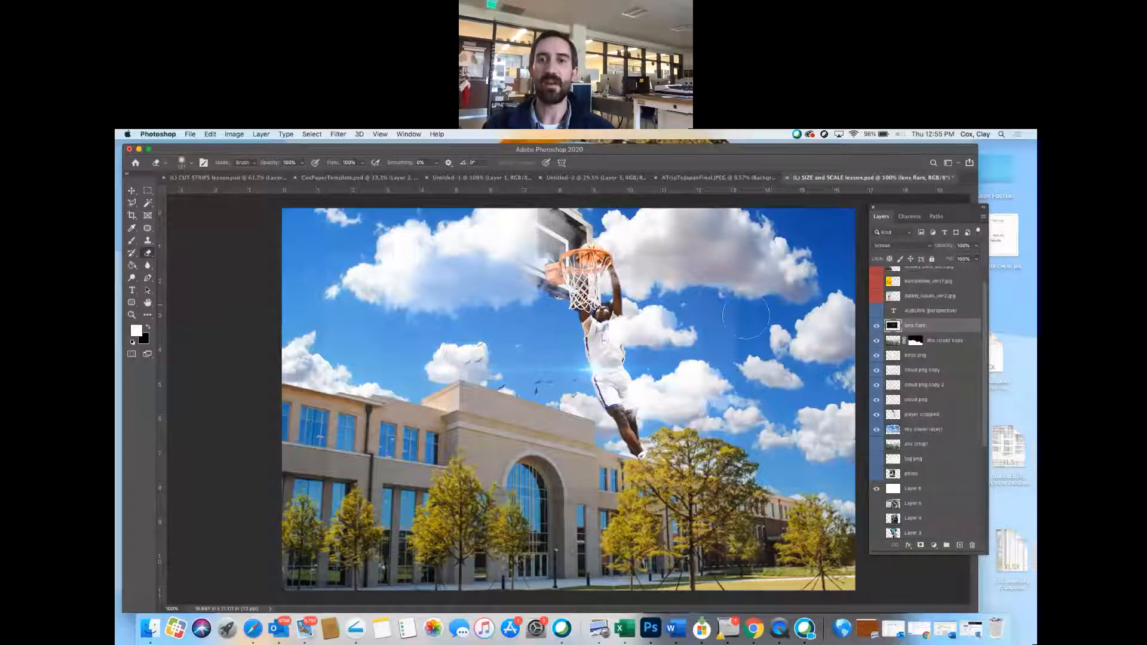
Step: Erase the lens flare layer's hard outer edges with a soft eraser in Normal mode, and return its blend mode to Screen
left_click(136, 316)
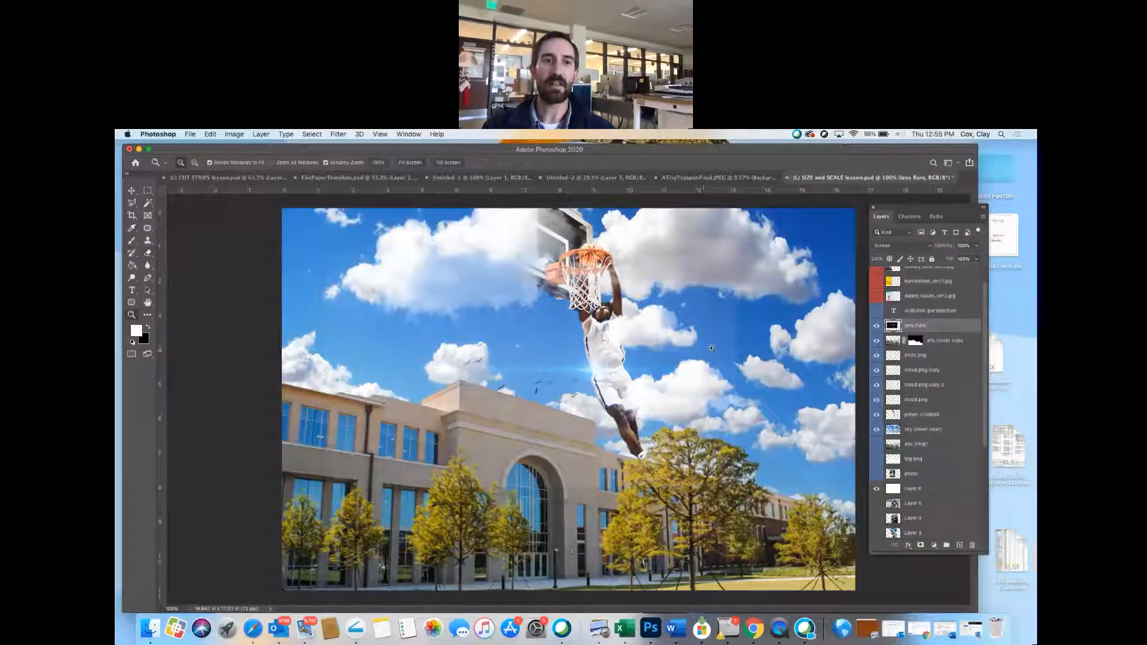
left_click_drag(739, 348, 742, 349)
left_click(902, 246)
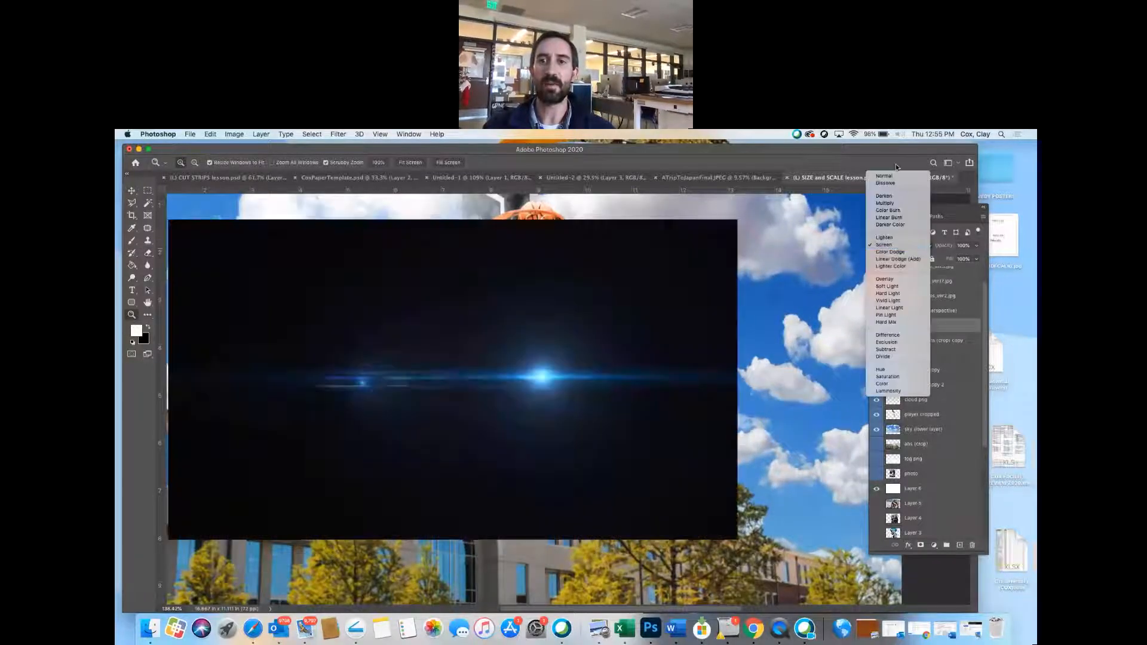
left_click(897, 175)
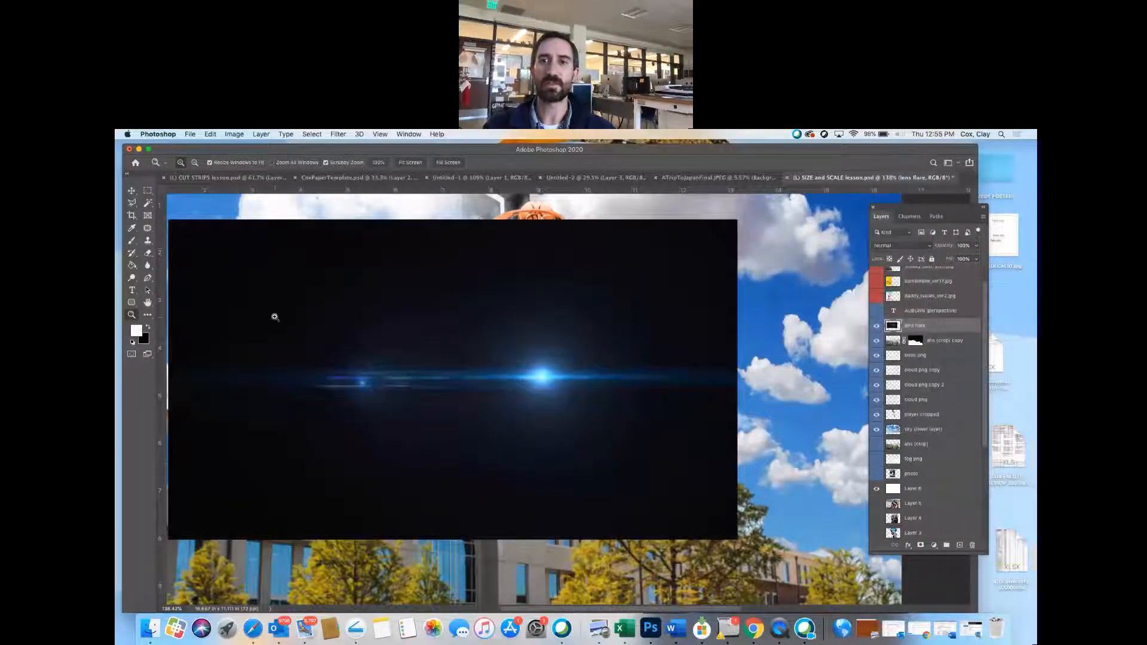
left_click(149, 253)
mouse_move(198, 239)
left_mouse_down()
mouse_move(256, 217)
mouse_move(487, 204)
mouse_move(307, 206)
mouse_move(197, 230)
mouse_move(187, 472)
mouse_move(203, 514)
mouse_move(164, 529)
mouse_move(565, 556)
mouse_move(714, 469)
mouse_move(717, 525)
mouse_move(724, 515)
mouse_move(726, 227)
mouse_move(716, 383)
mouse_move(732, 168)
mouse_move(573, 245)
mouse_move(687, 248)
mouse_move(679, 266)
mouse_move(808, 246)
left_mouse_up()
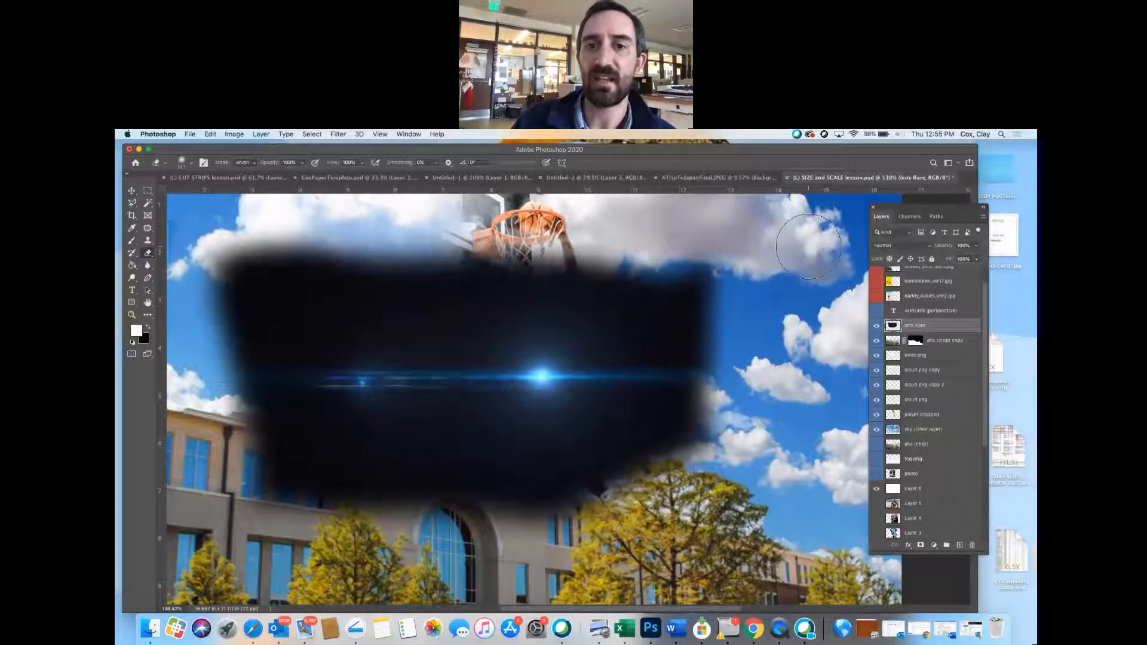
left_click(900, 245)
left_click(901, 313)
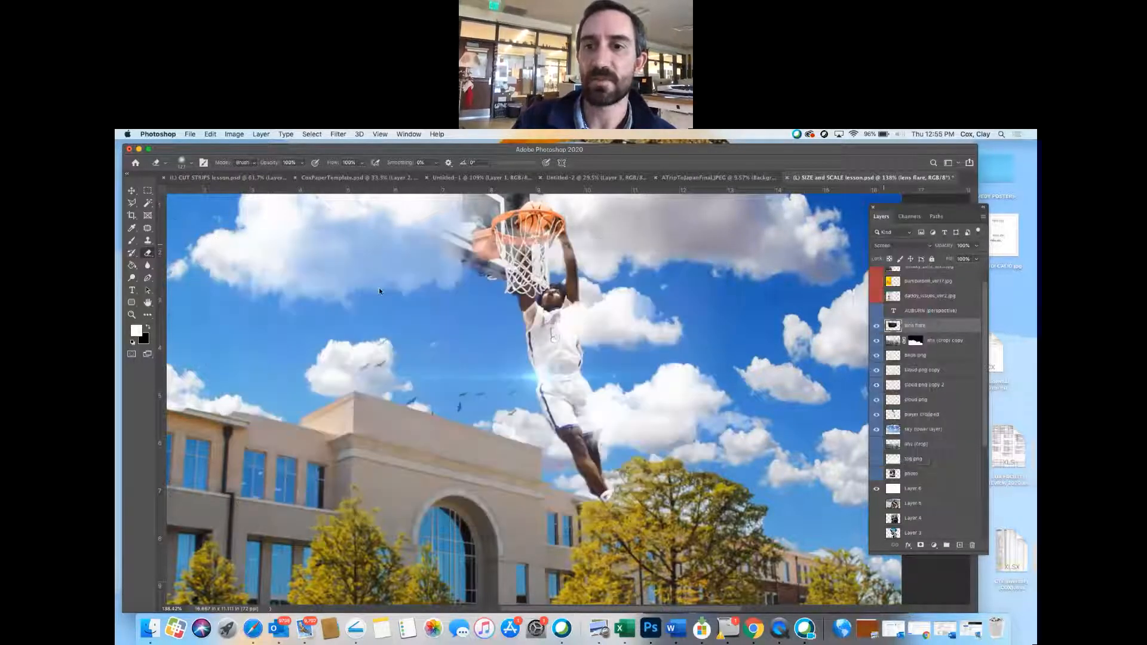
Step: Rotate the lens flare clockwise by about 13°, enlarge it to about 113% and place its bright spot on the building's roofline
left_click(132, 315)
mouse_move(474, 413)
left_mouse_down()
mouse_move(435, 419)
mouse_move(472, 424)
left_mouse_up()
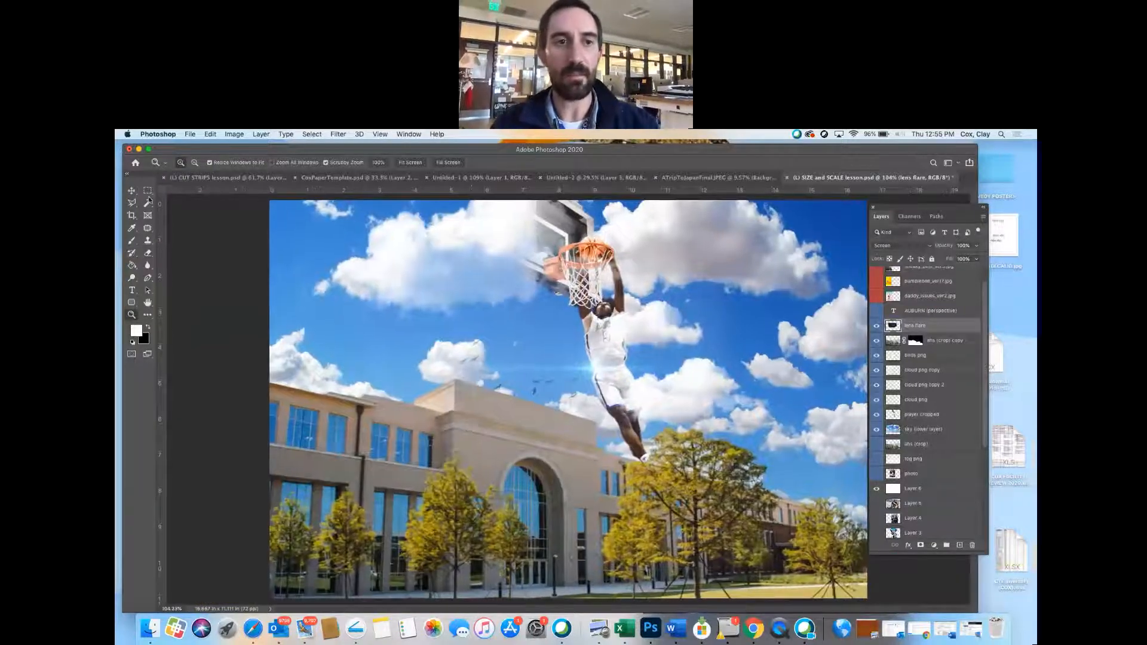
key("v")
key("super+t")
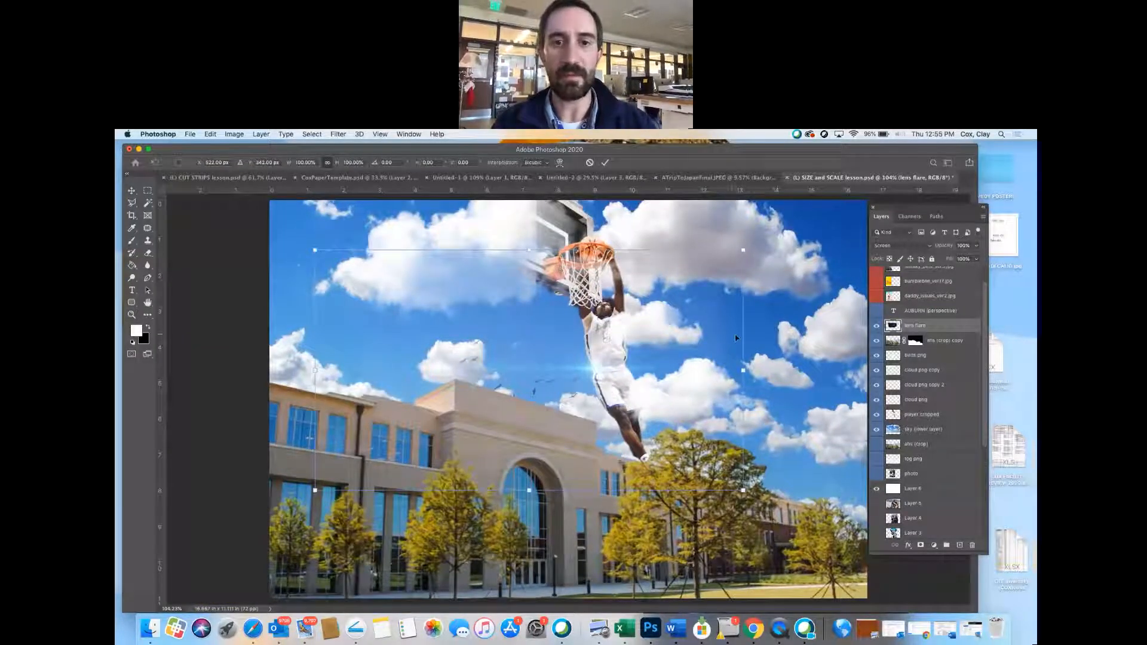
left_click_drag(790, 327, 796, 376)
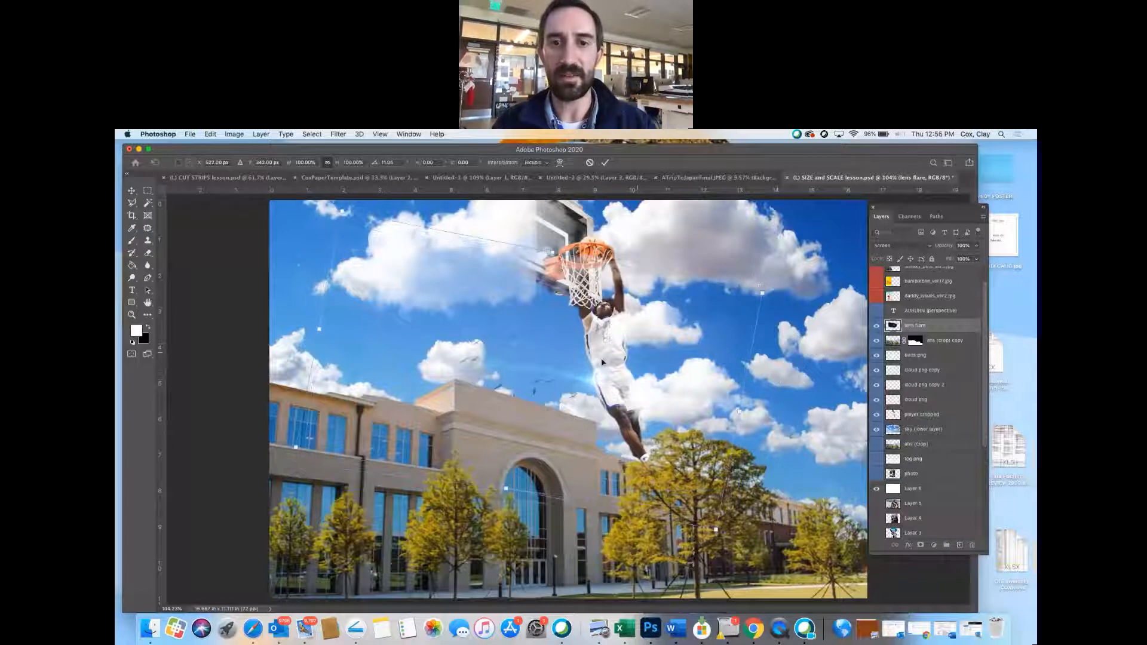
left_click_drag(602, 362, 557, 409)
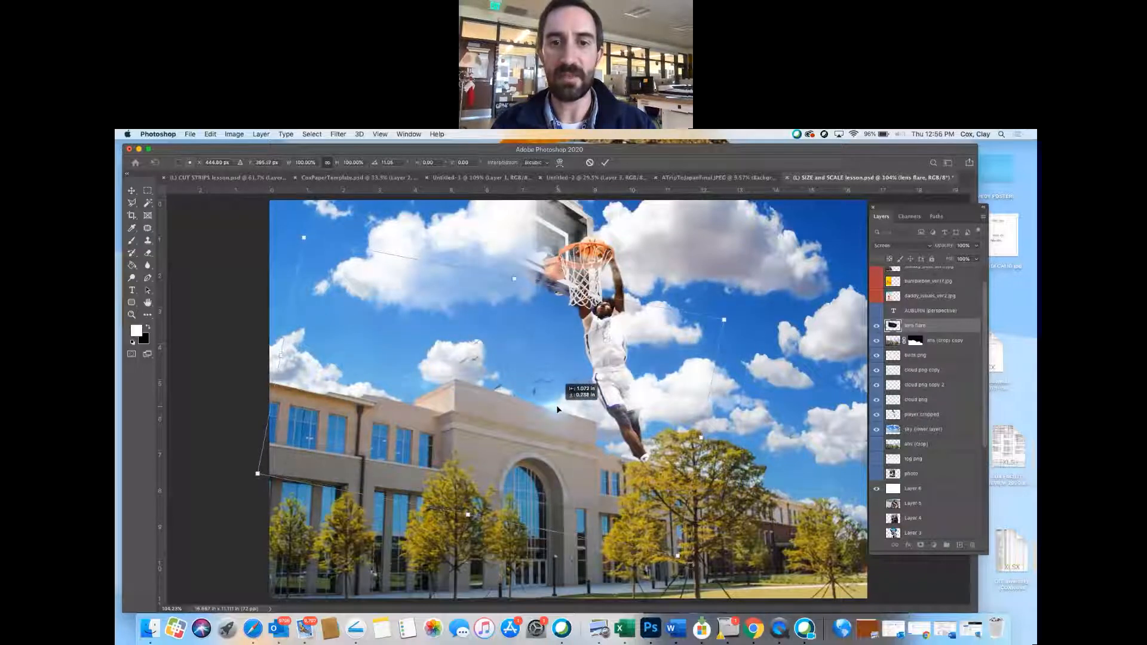
left_click_drag(583, 262, 592, 257)
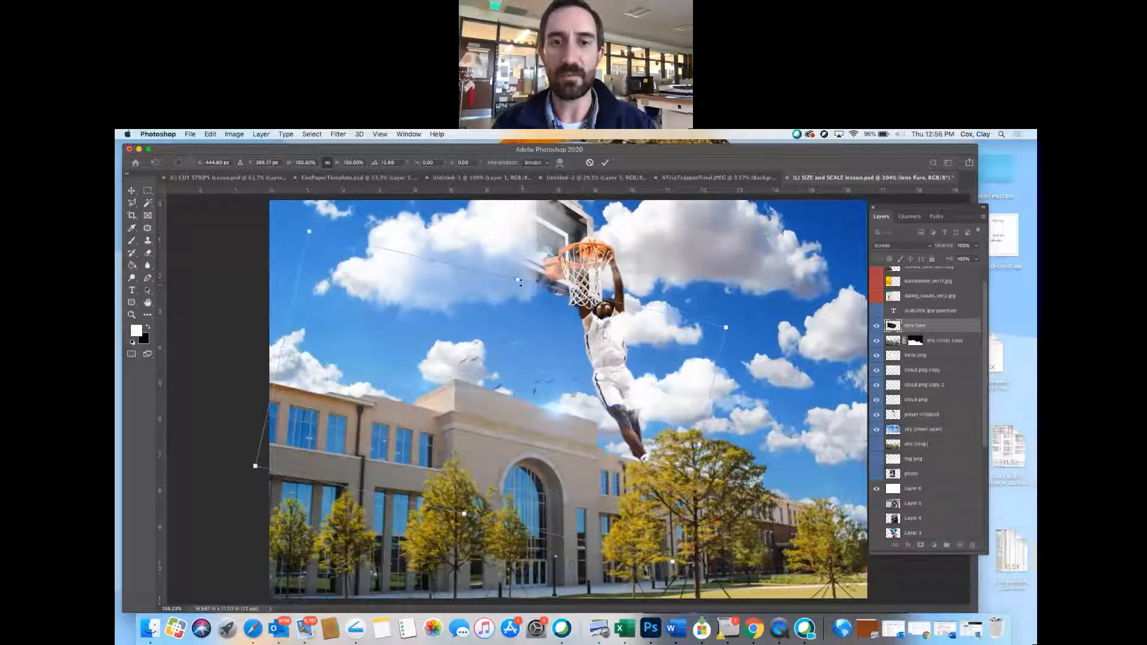
left_click_drag(518, 281, 543, 256)
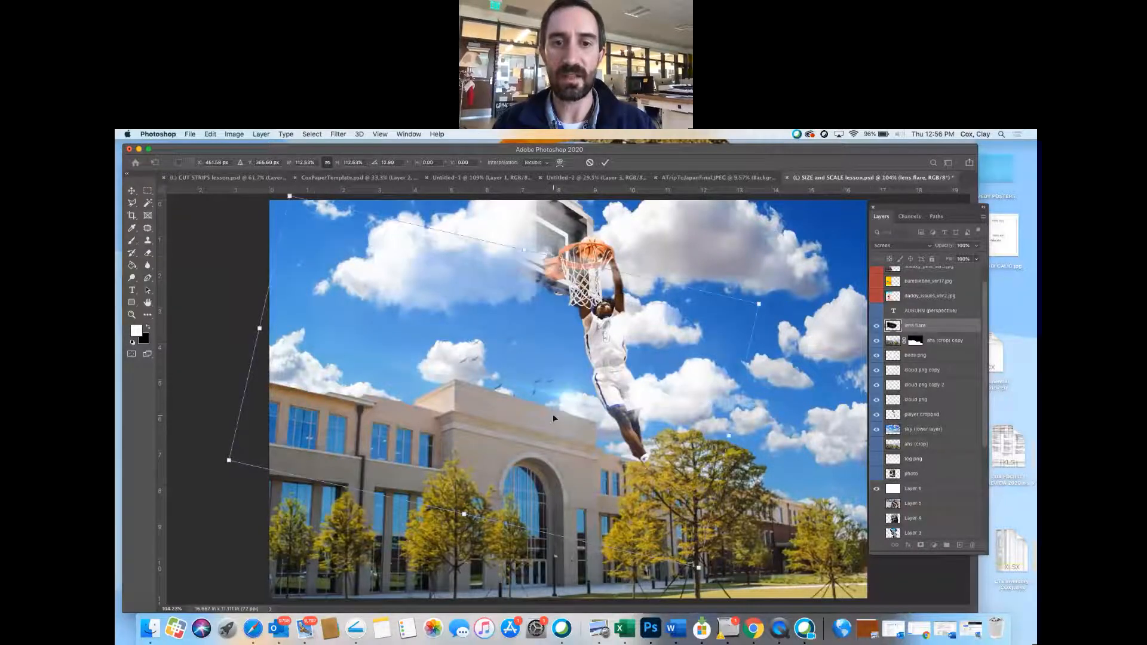
left_click_drag(569, 400, 555, 412)
key("Return")
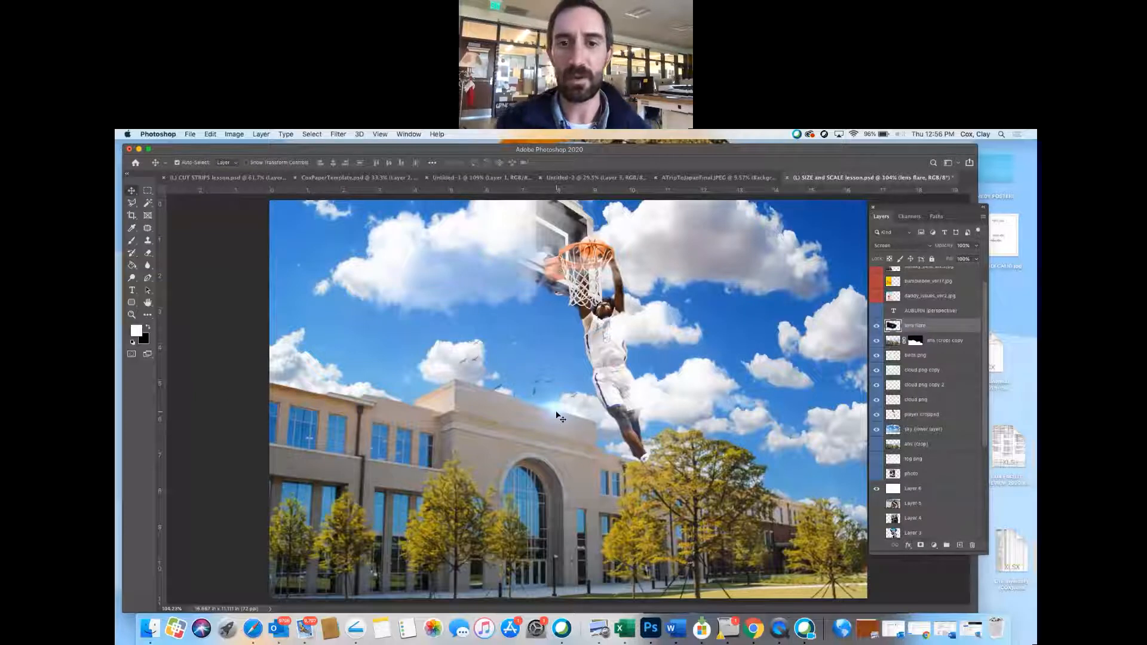
Step: Toggle the lens flare layer off and on to compare the composite with and without it
left_click(877, 327)
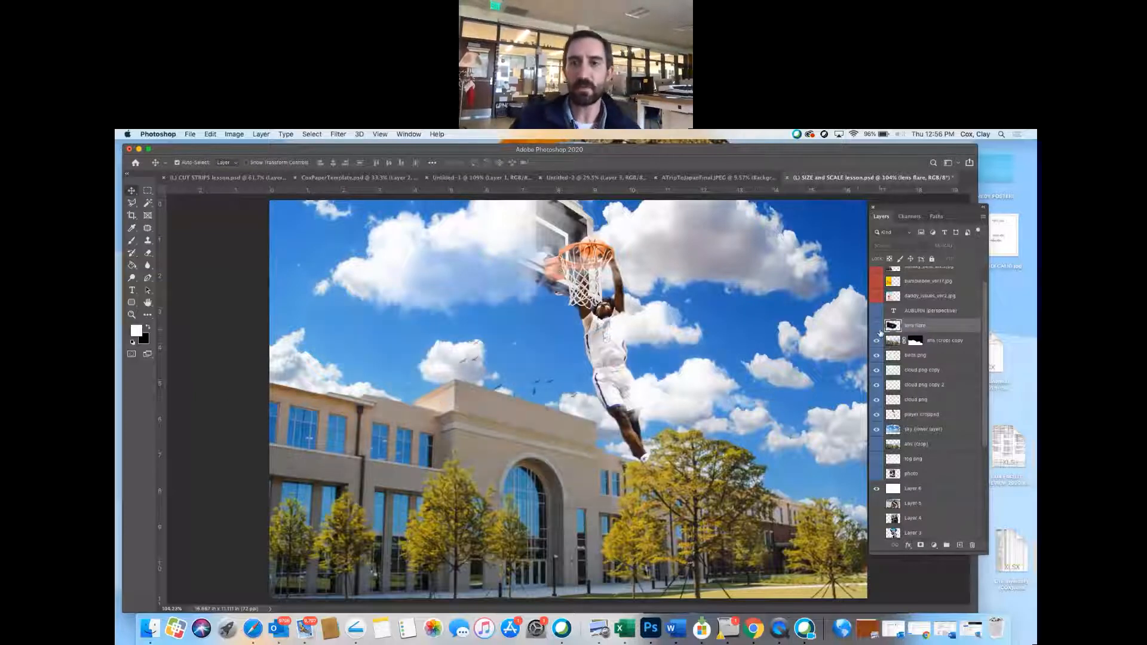
left_click(877, 327)
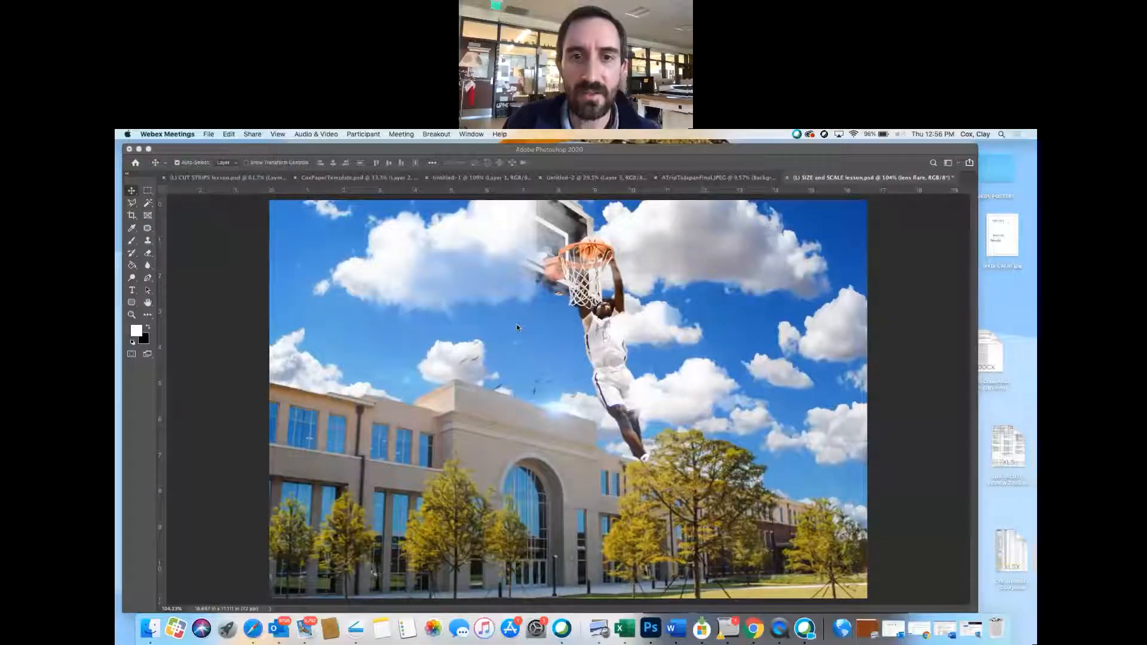
left_click(914, 423)
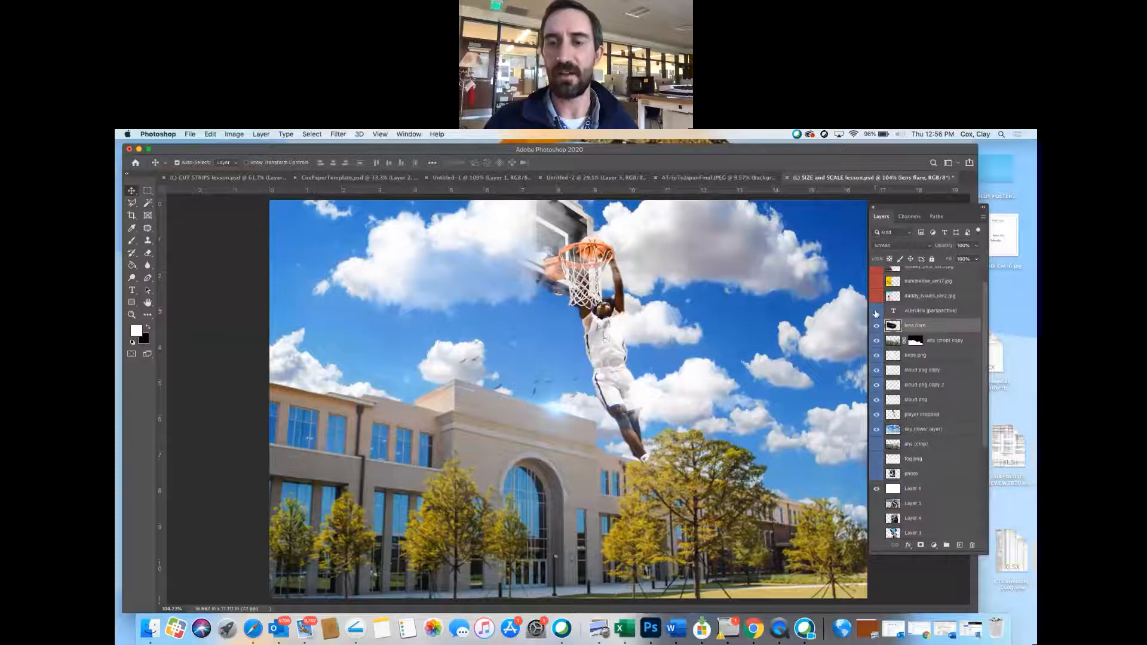
Step: Show the AUBURN (perspective) text layer and rasterize it
left_click(876, 311)
left_click(904, 314)
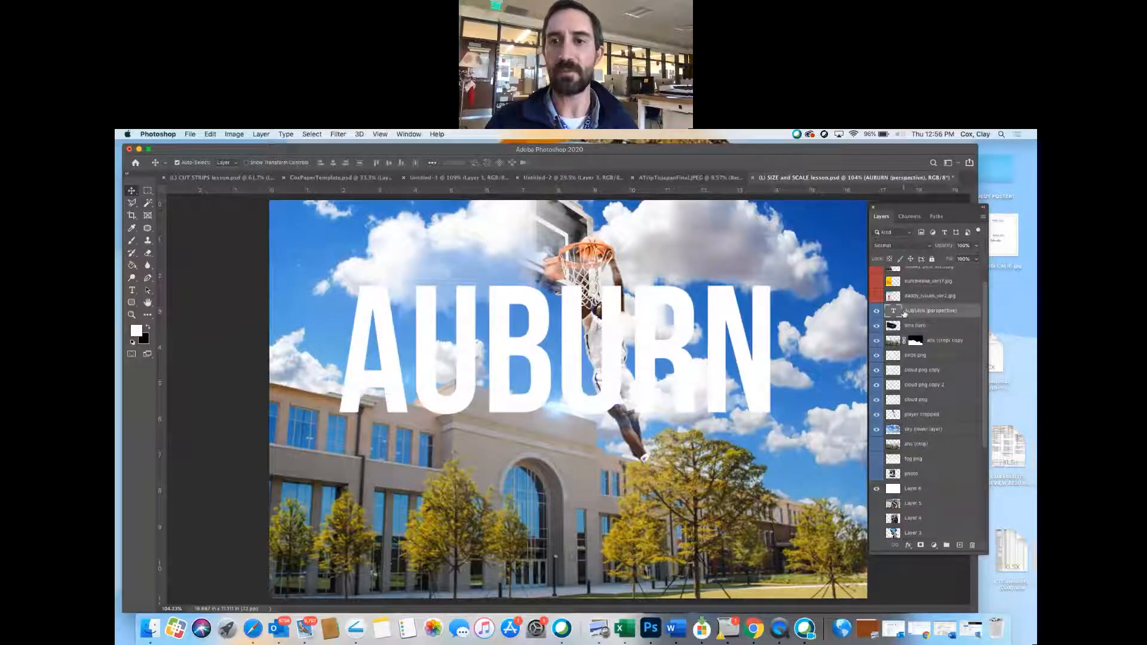
left_click(338, 135)
mouse_move(261, 134)
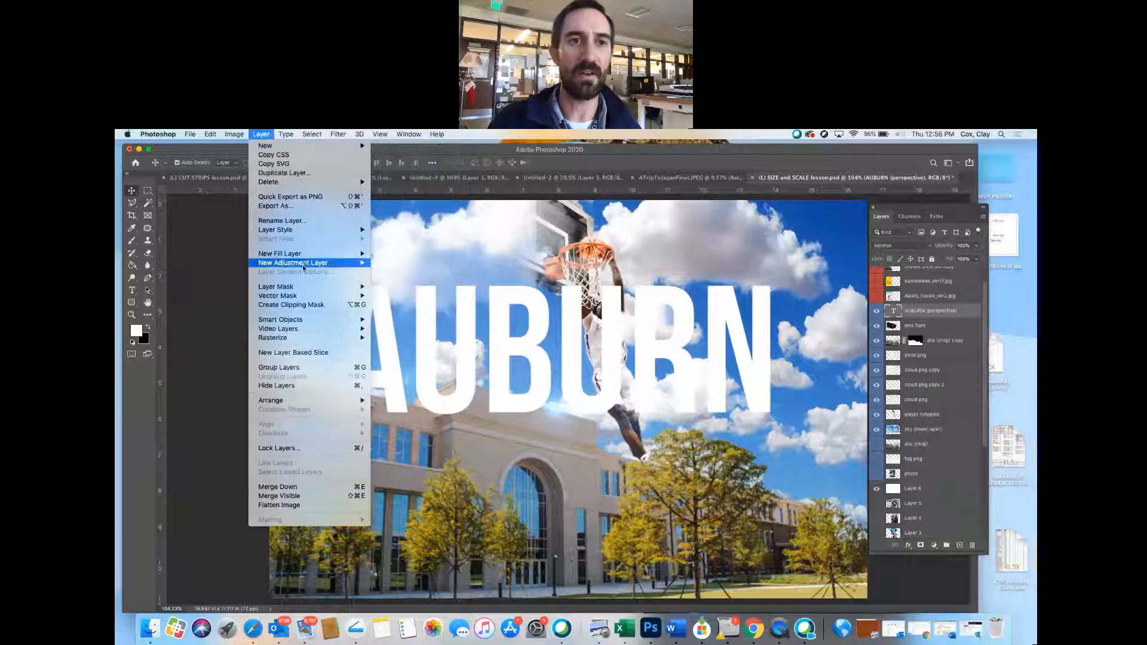
mouse_move(294, 338)
left_click(396, 338)
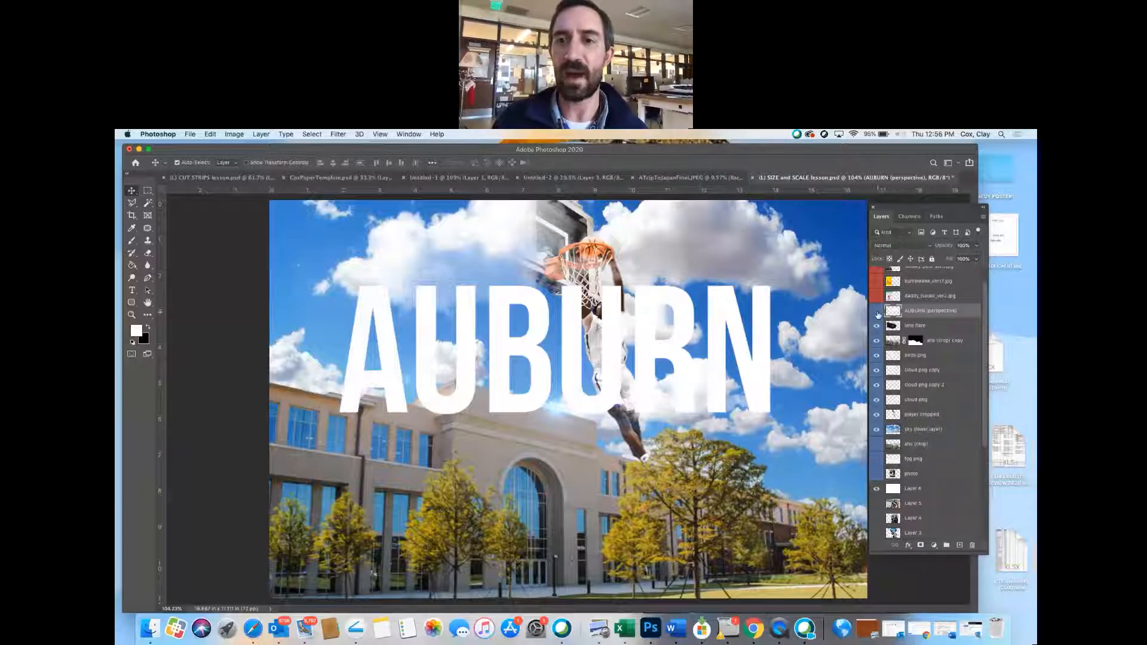
left_click(878, 314)
left_click(878, 314)
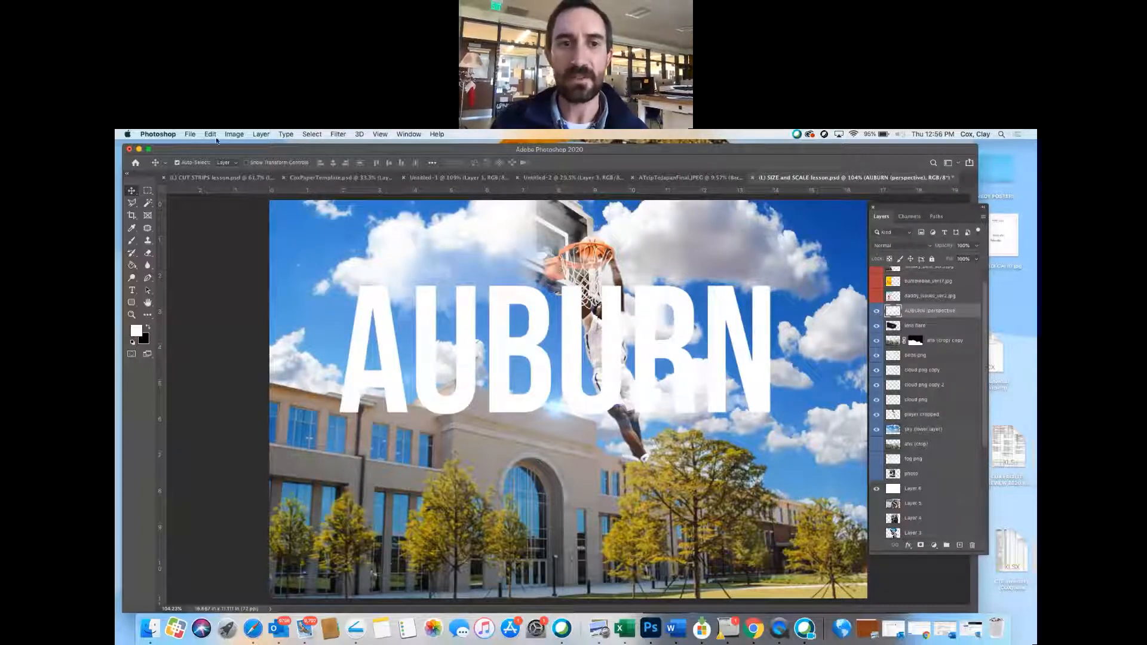
Step: Apply a Perspective transform to the AUBURN lettering so it slopes downward and shrinks from a tall A to a small N
left_click(208, 134)
mouse_move(244, 357)
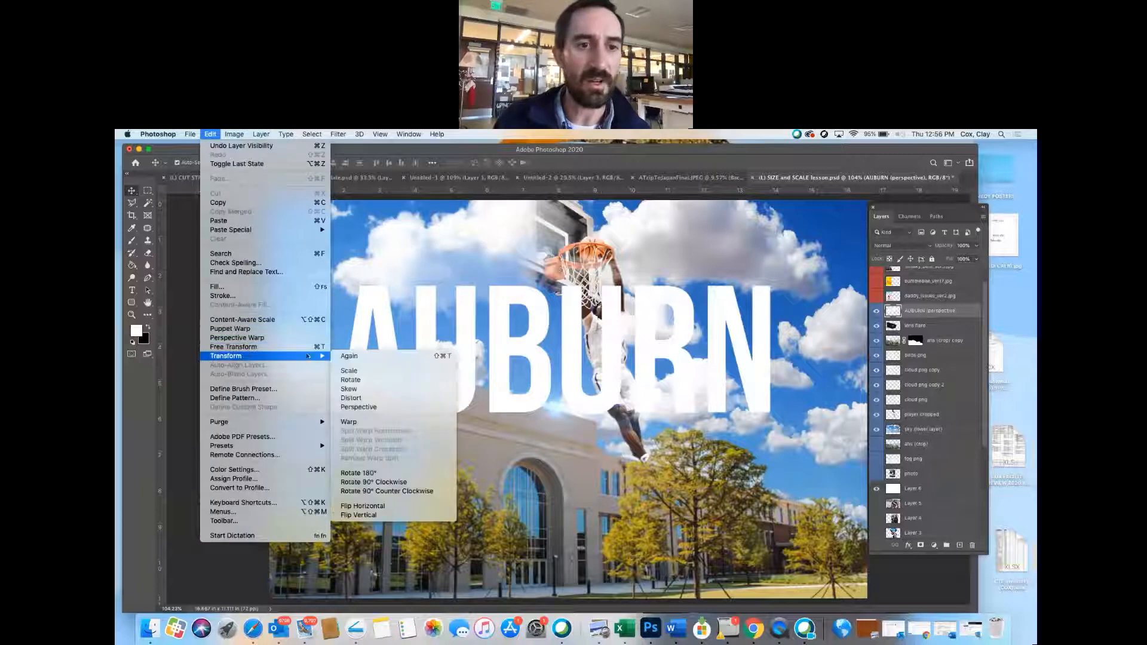
left_click(361, 408)
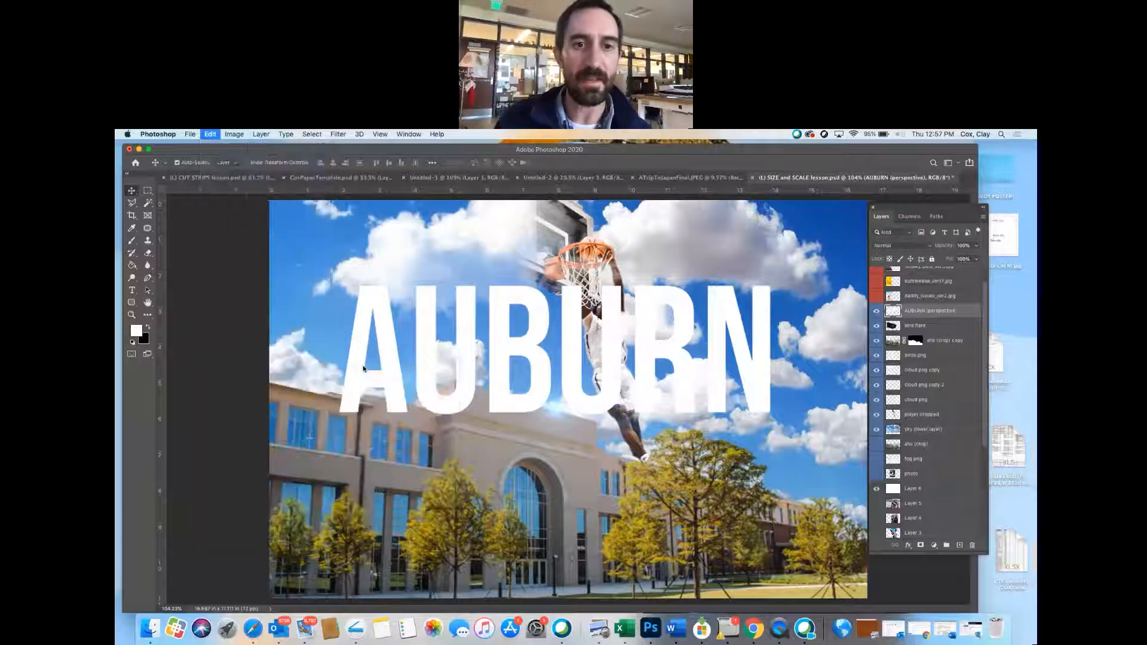
left_click_drag(339, 351, 338, 333)
left_click_drag(770, 353, 760, 426)
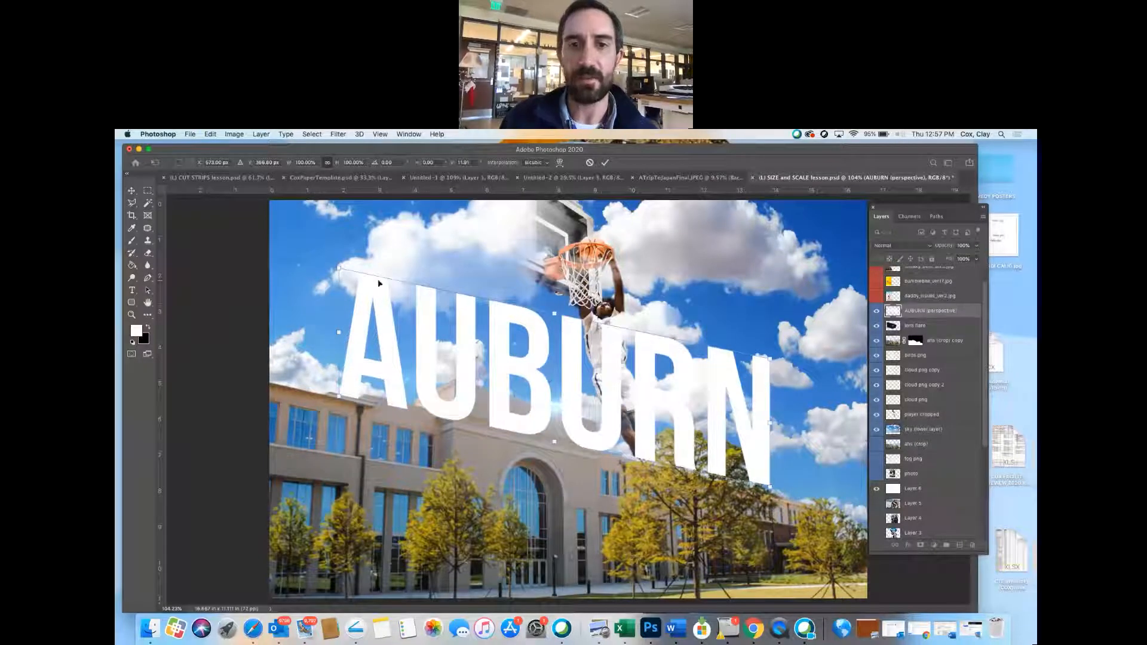
left_click_drag(339, 270, 345, 229)
left_click_drag(339, 333, 338, 297)
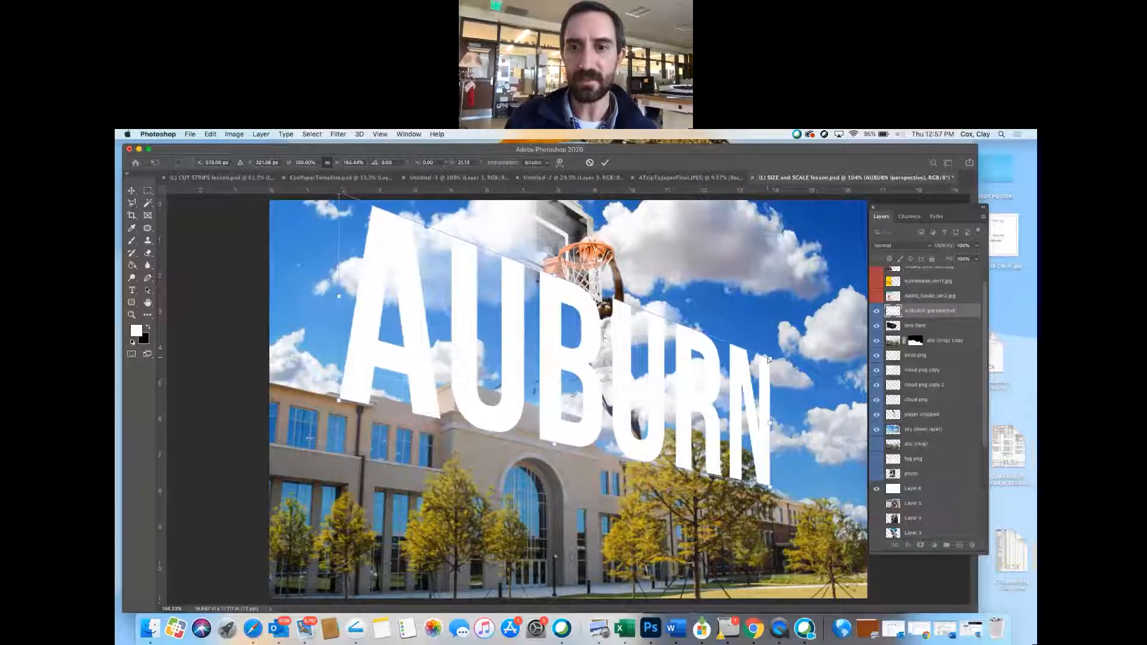
left_click_drag(769, 359, 766, 380)
left_click_drag(771, 426, 771, 439)
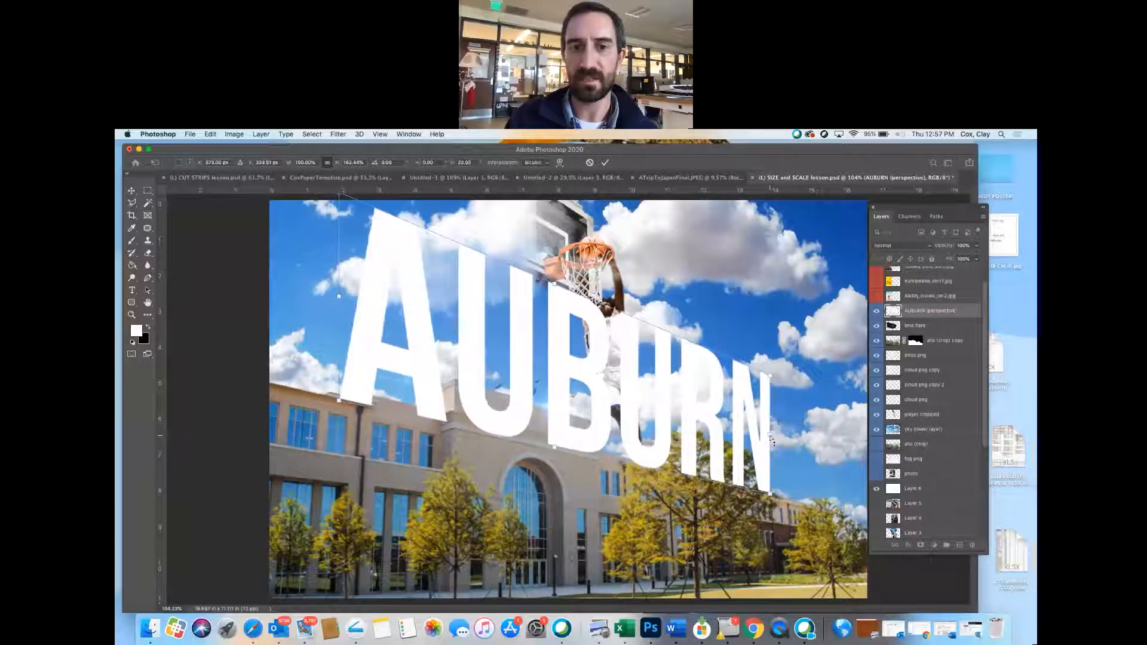
left_click_drag(555, 288, 535, 291)
key("Return")
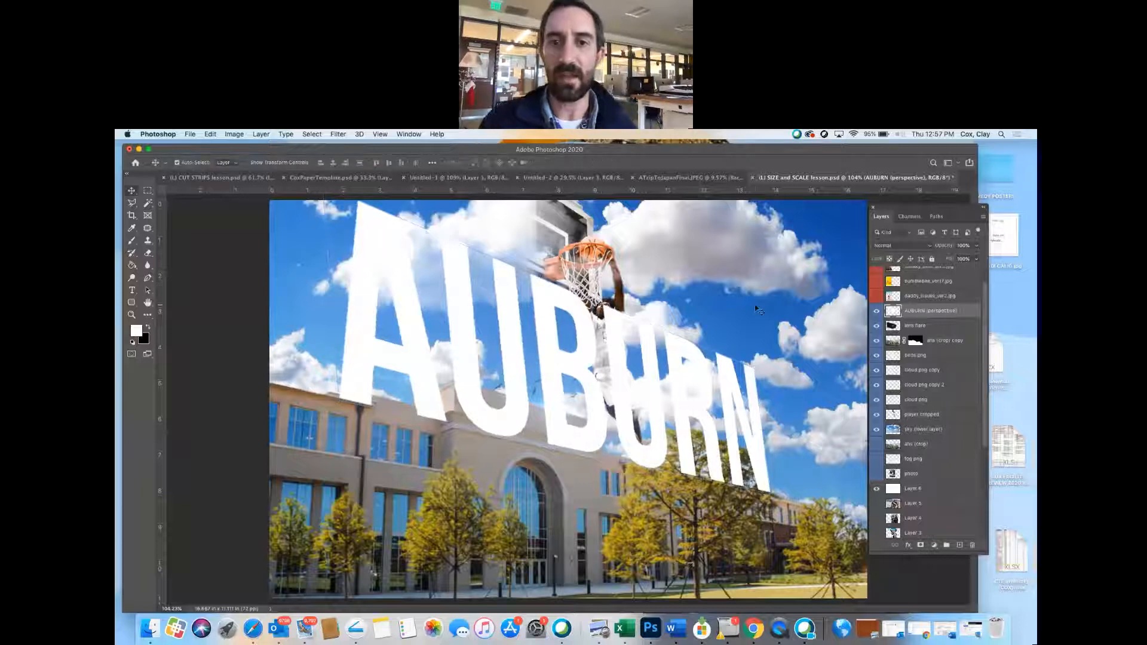
Step: Move the AUBURN (perspective) layer directly below the cropped player layer, preview Overlay but keep Normal, and set its opacity to 40%
left_click_drag(921, 317, 924, 422)
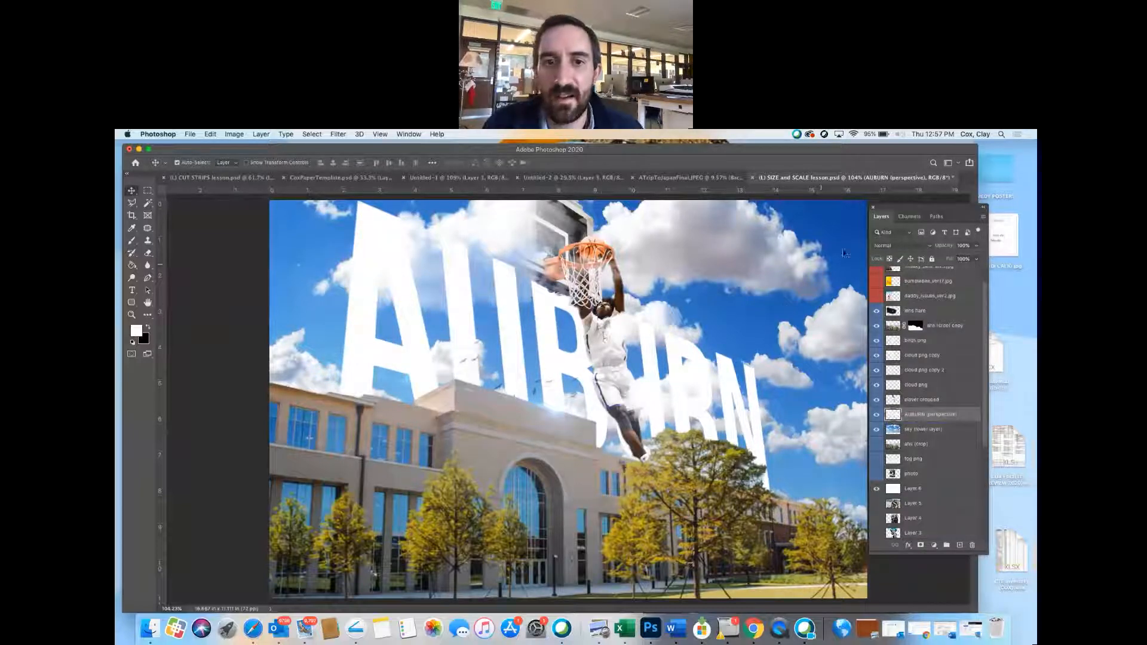
left_click(885, 243)
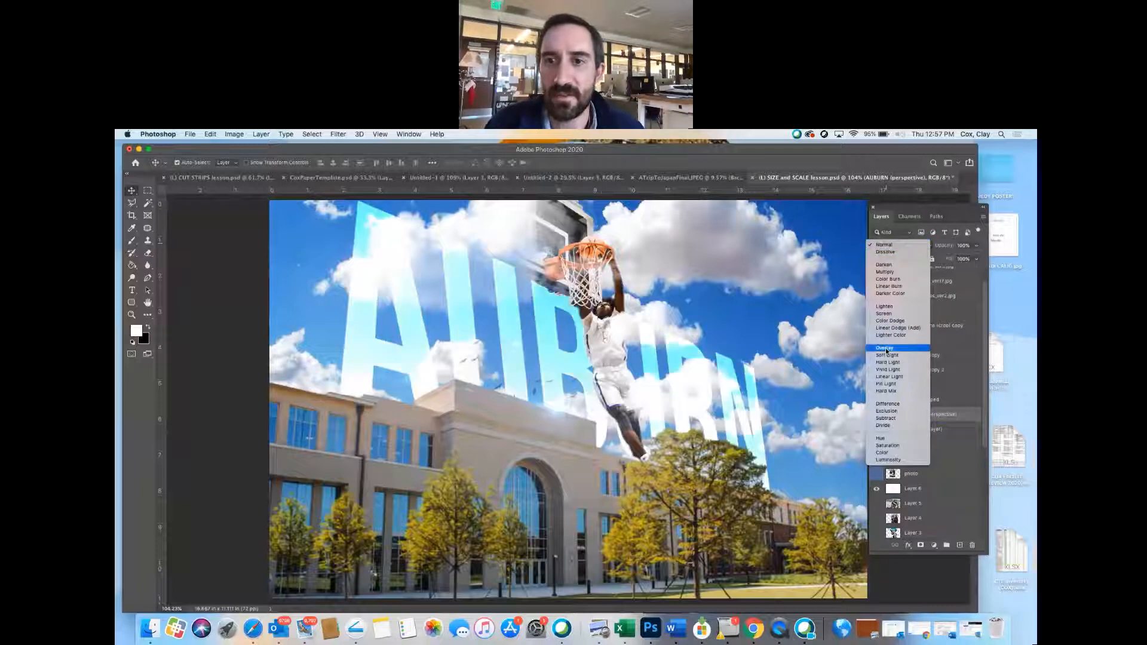
left_click(907, 244)
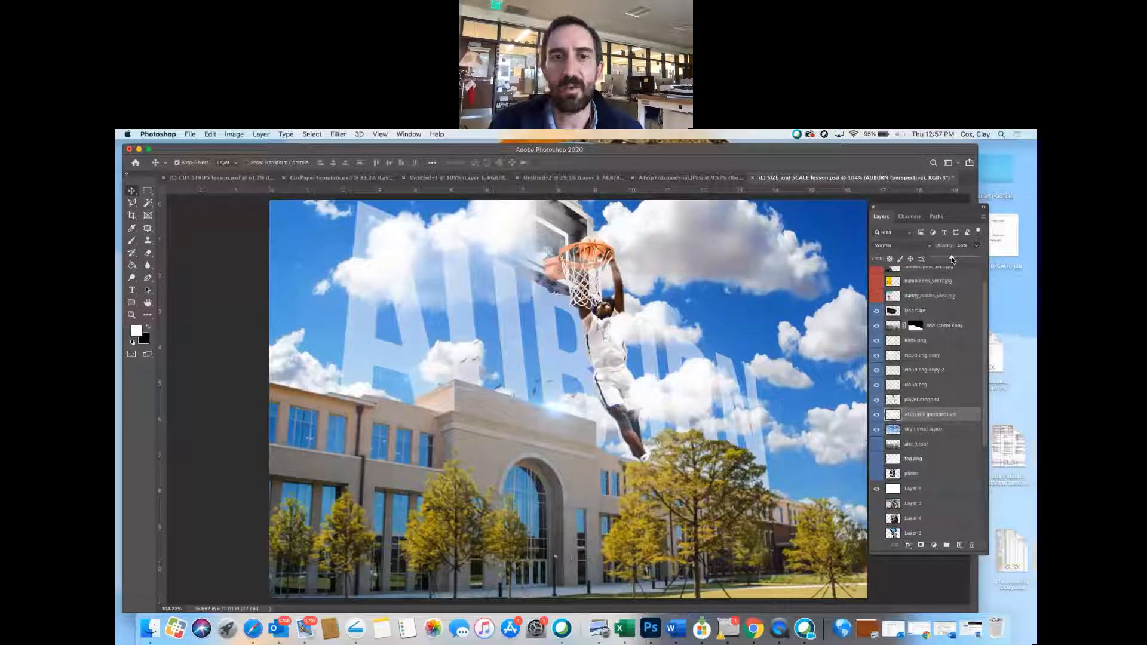
left_click_drag(952, 259, 949, 259)
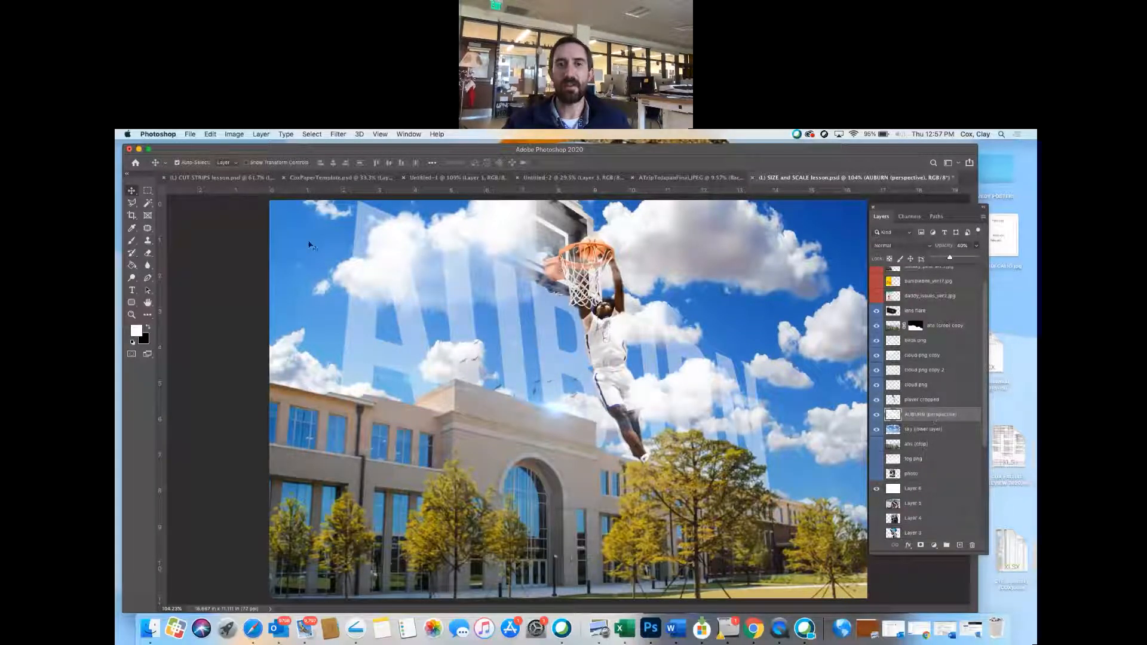
Step: Shift the lens flare slightly left along the building's roofline and select the AUBURN lettering
left_click_drag(363, 334, 336, 338)
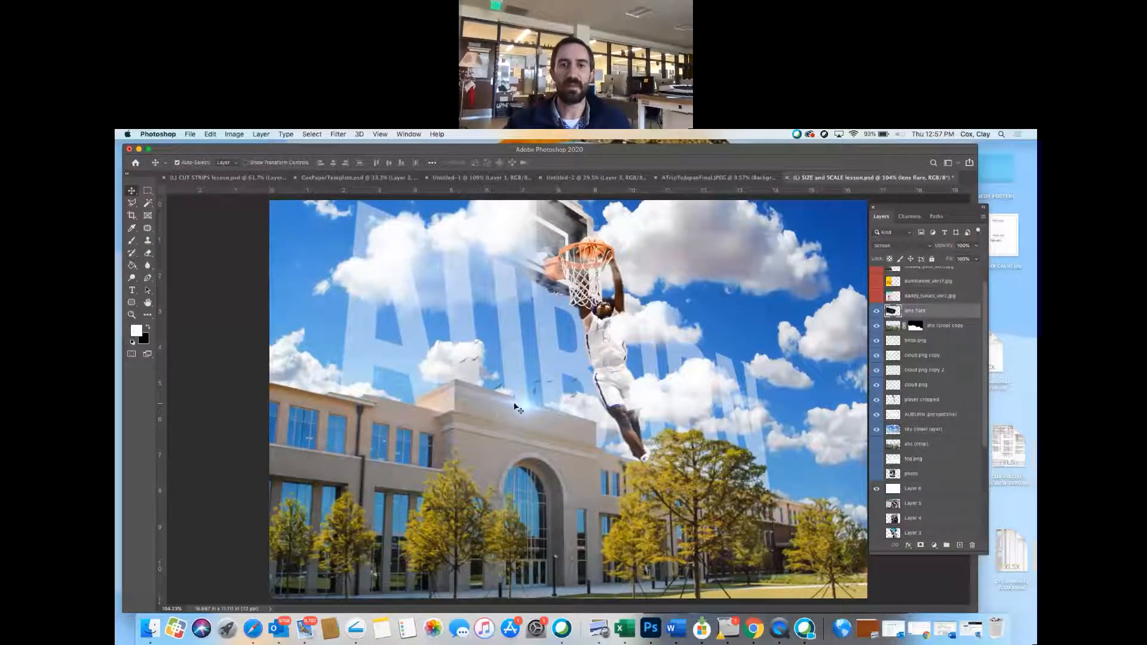
left_click(750, 378)
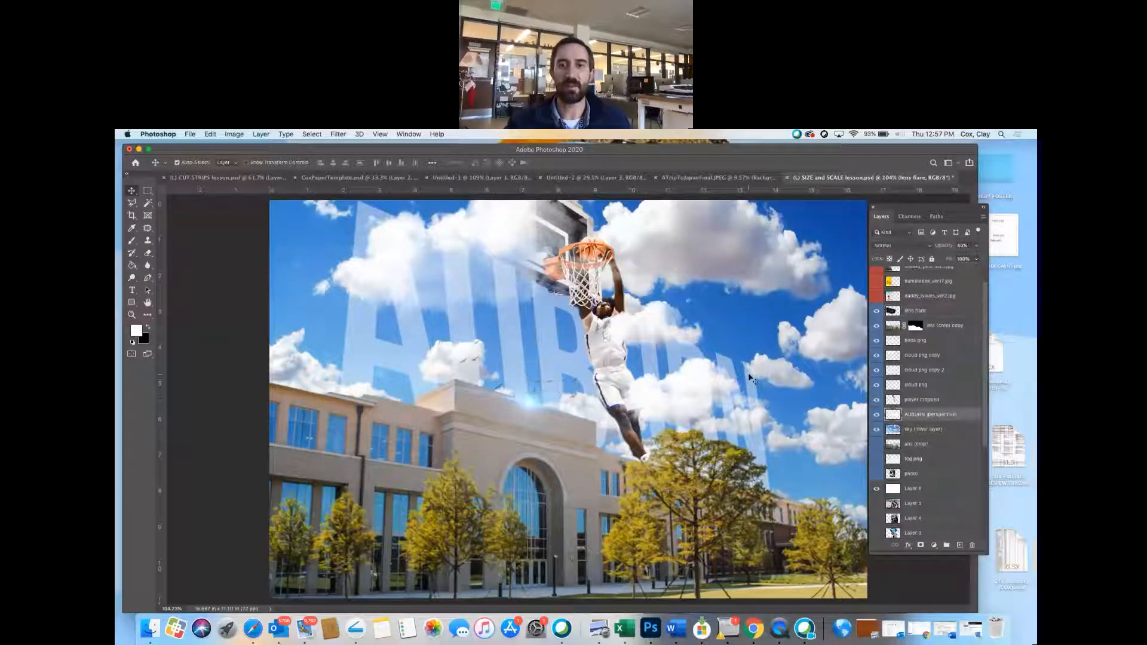
Step: Move the AUBURN lettering left and slightly up so the tall A sits near the image's left edge
left_click_drag(746, 377, 692, 363)
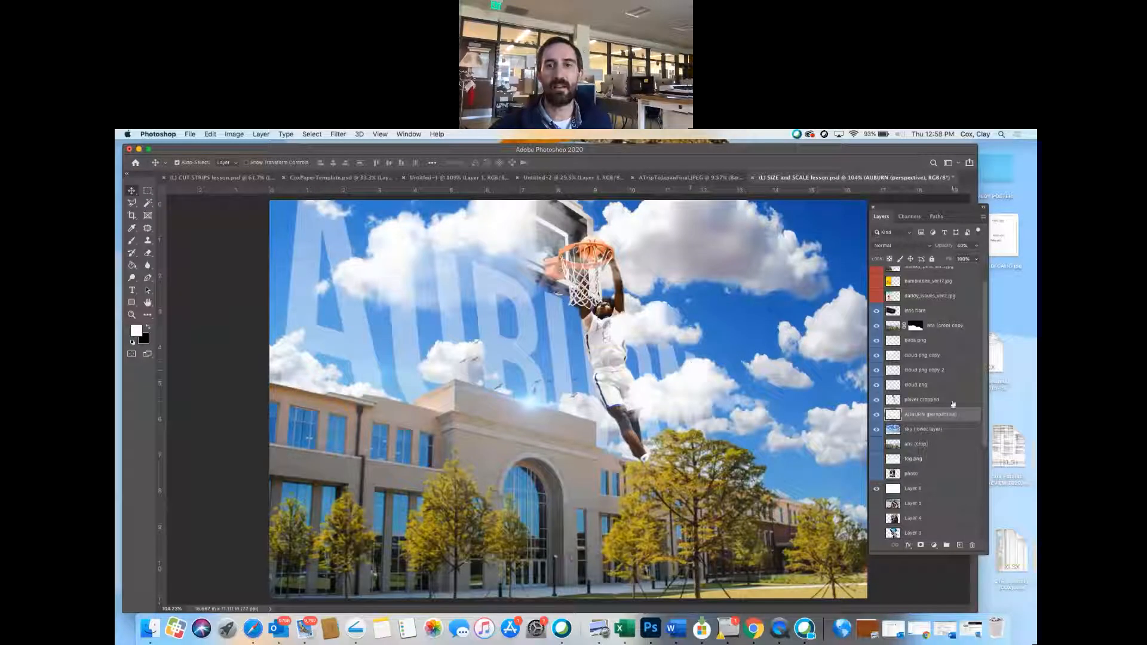
Step: Desaturate the sky (lower layer) and the masked building copy, leaving the dunking player in colour
left_click(925, 430)
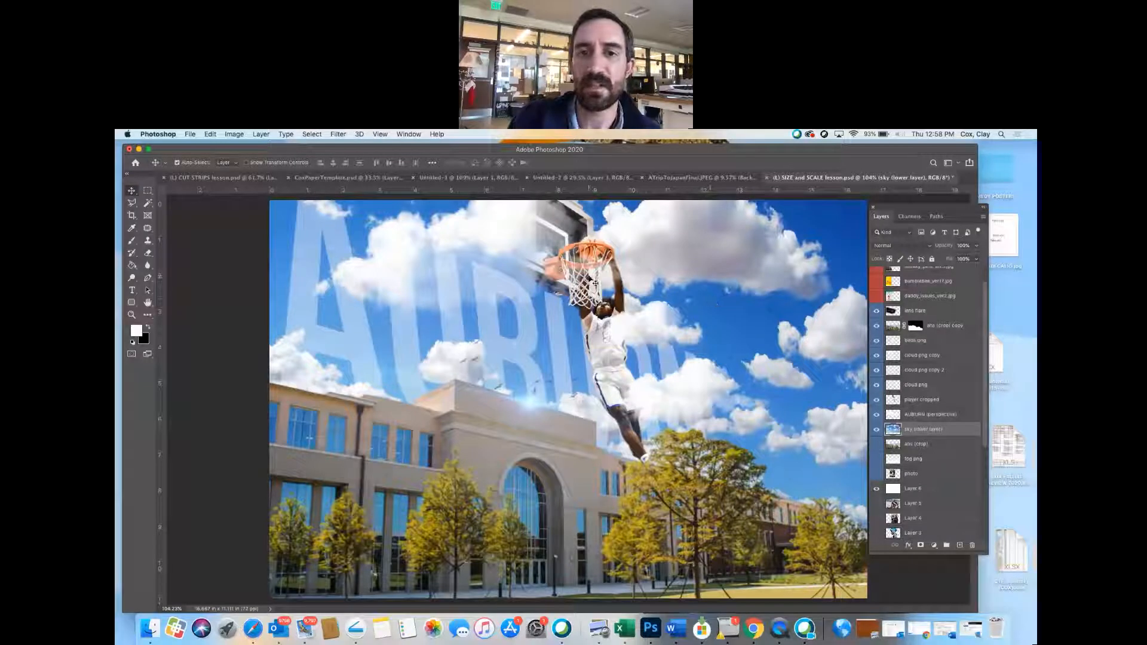
mouse_move(263, 160)
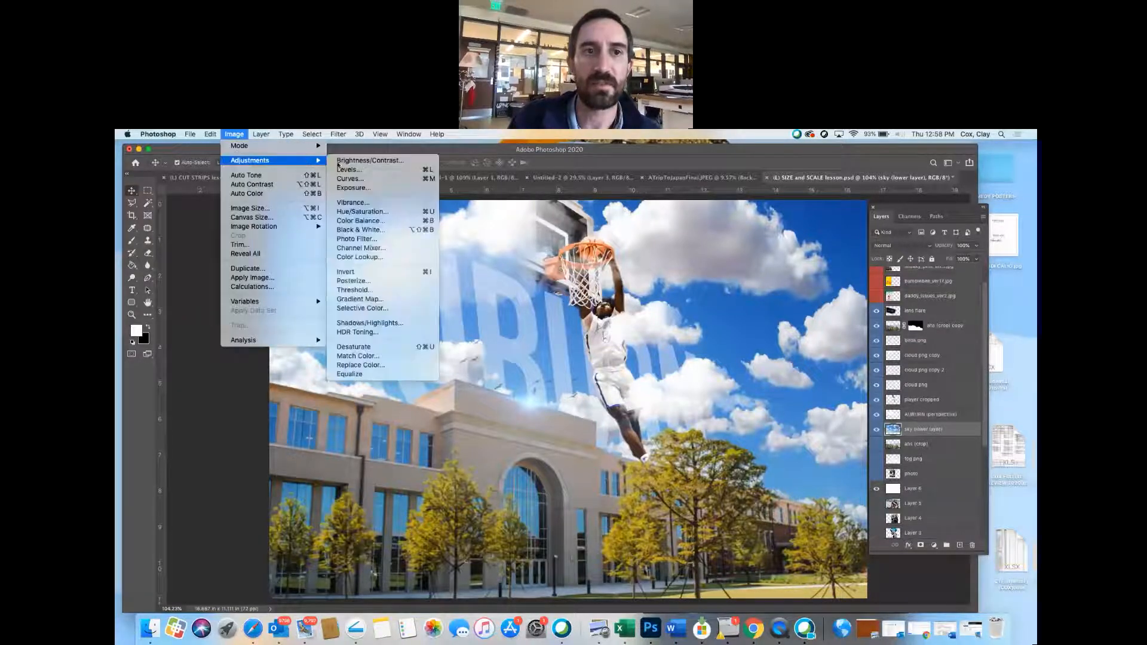
left_click(364, 353)
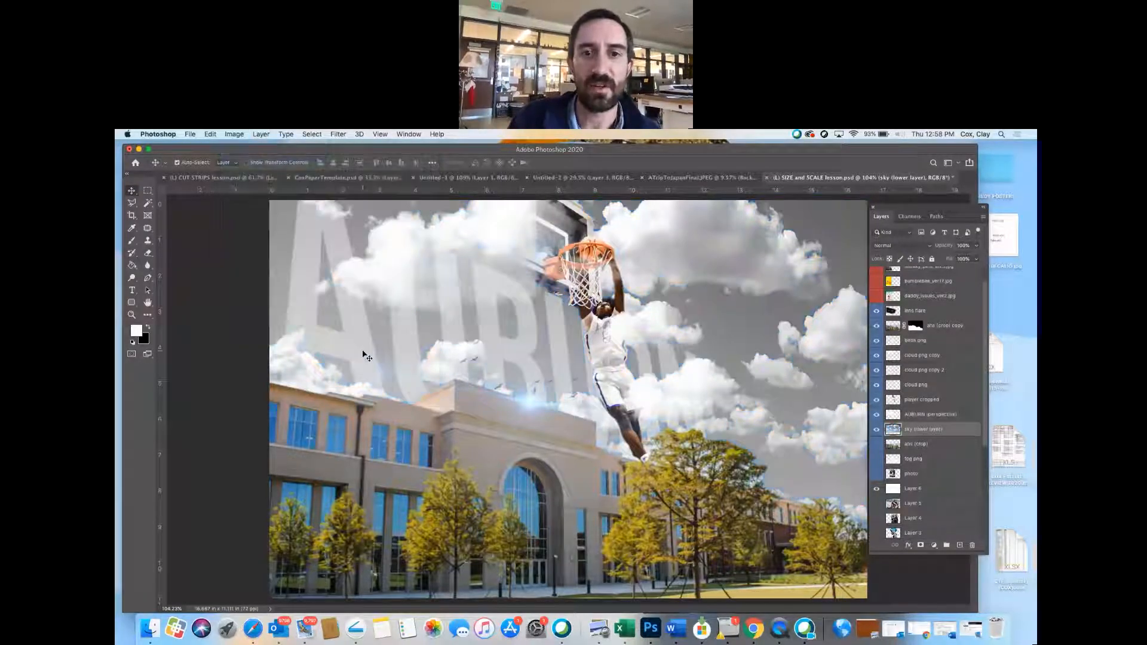
left_click(490, 463)
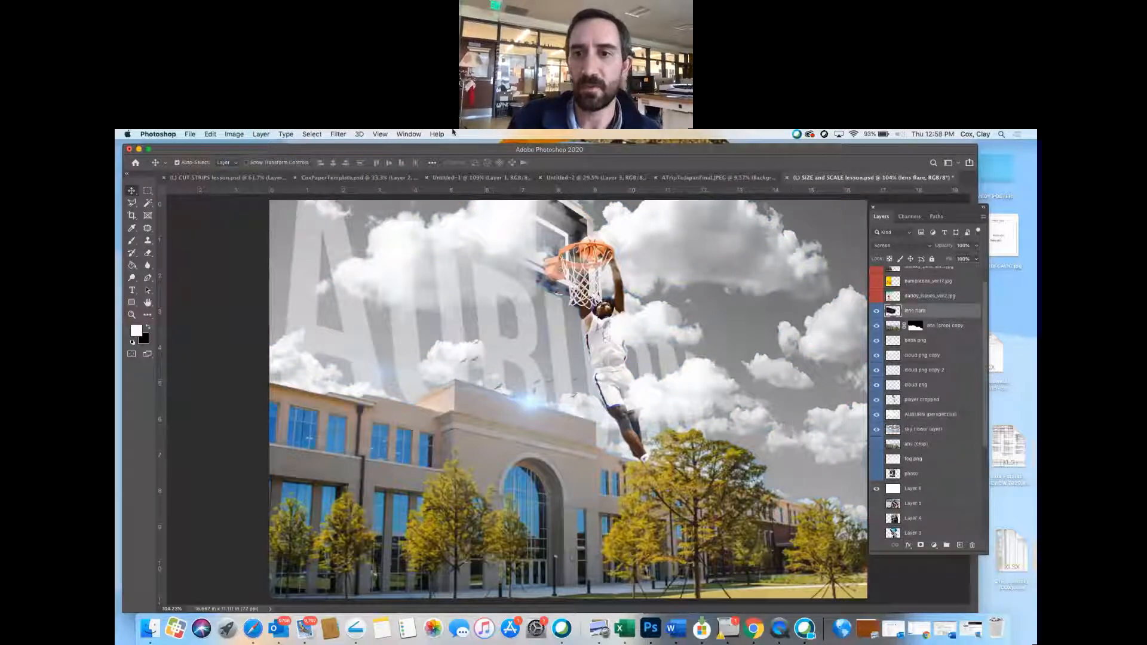
left_click(366, 262)
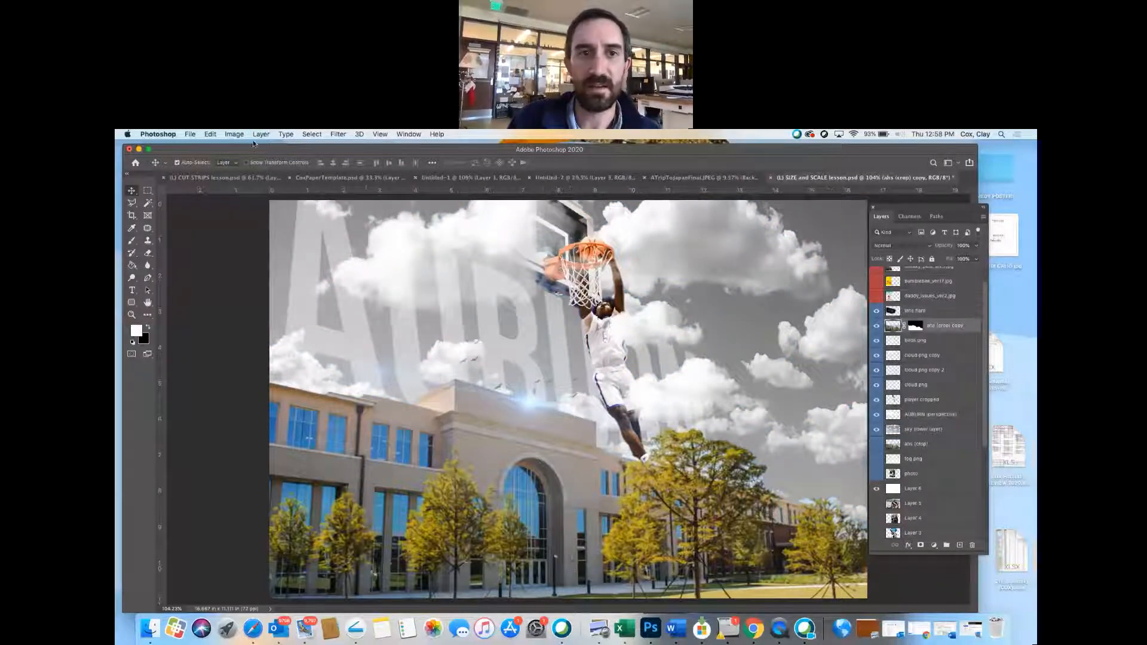
left_click(234, 134)
mouse_move(269, 160)
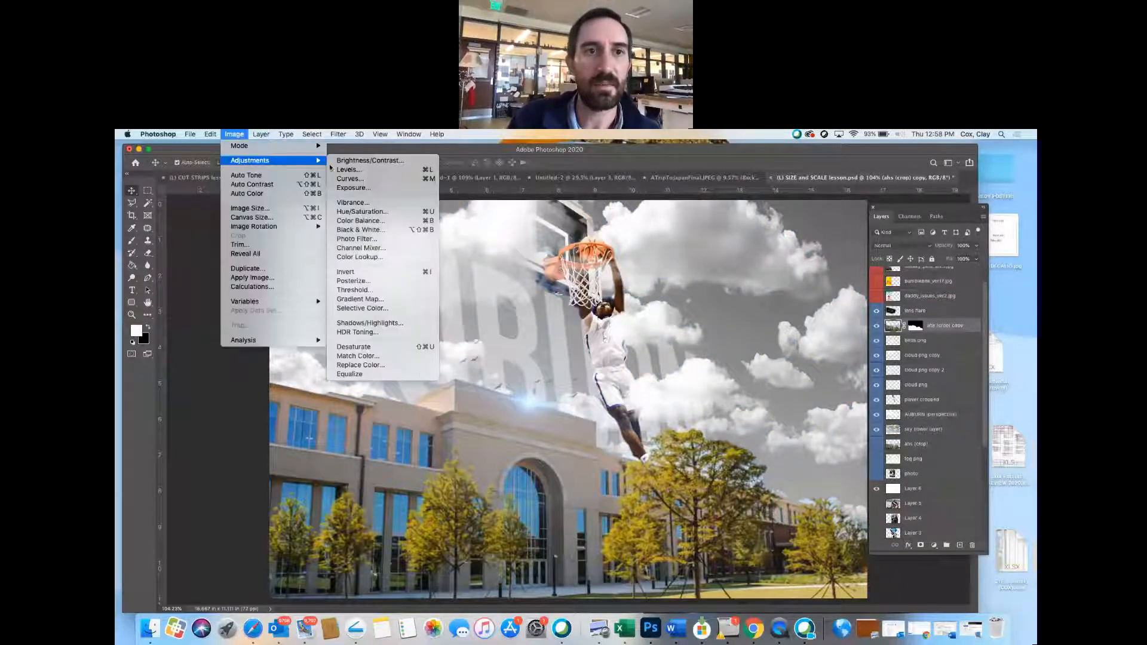
left_click(387, 347)
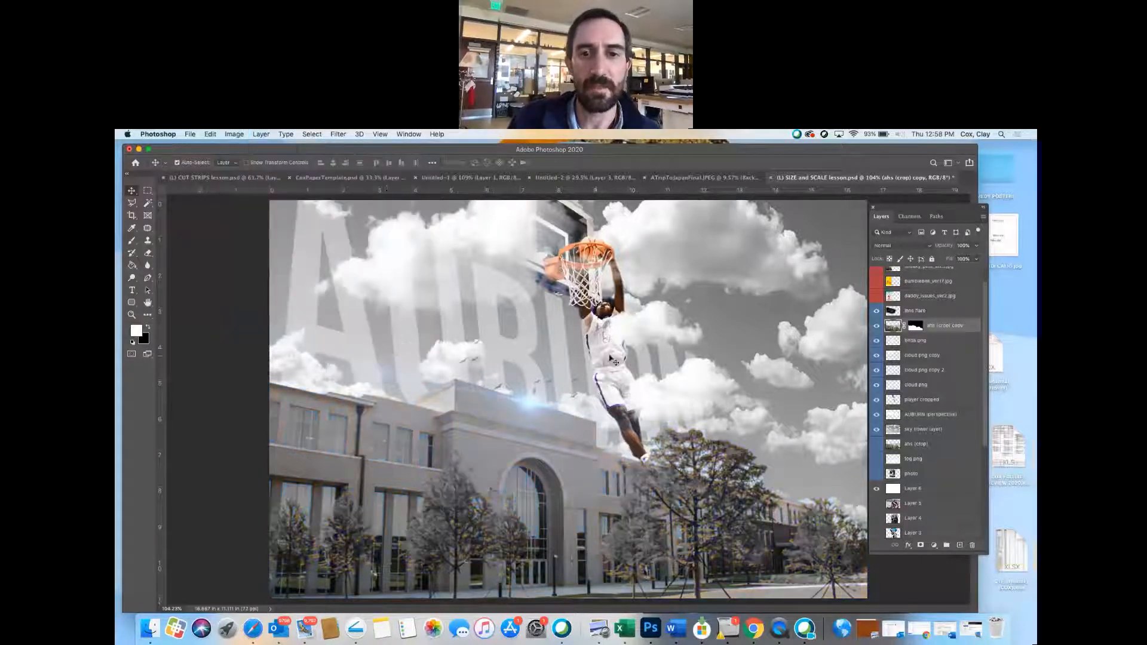
Step: Set up the Color Replacement tool with a large brush at 0% hardness for the cropped player layer, and return to the Move tool
left_click(561, 236)
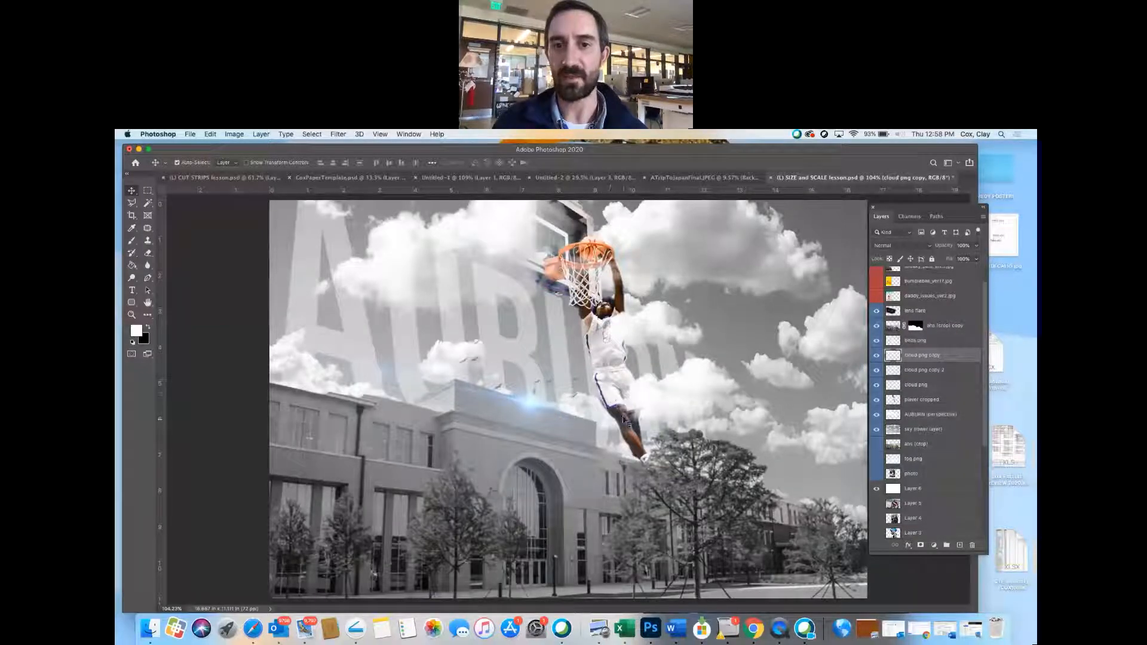
left_click(580, 220)
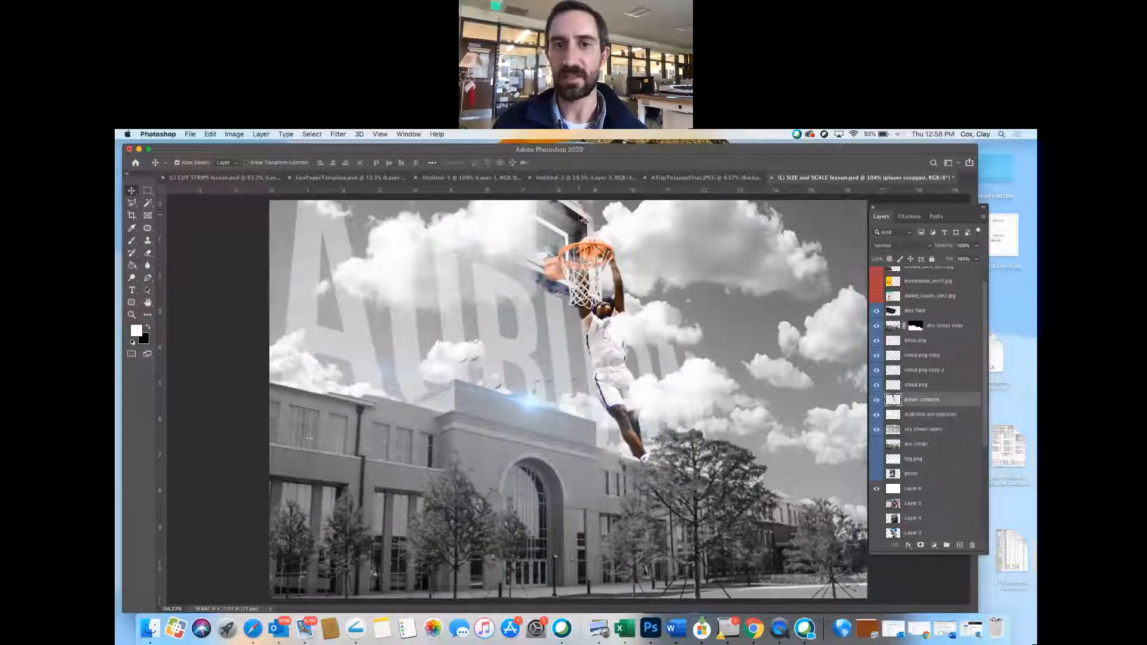
left_click(133, 241)
right_click(133, 241)
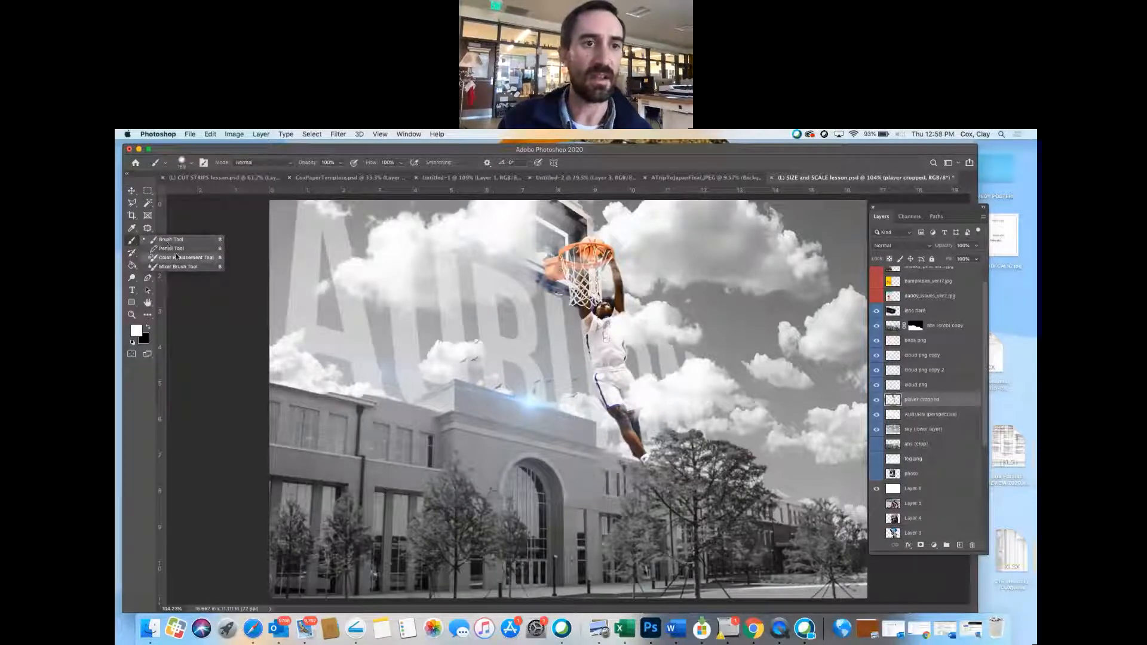
left_click(177, 257)
left_click(191, 163)
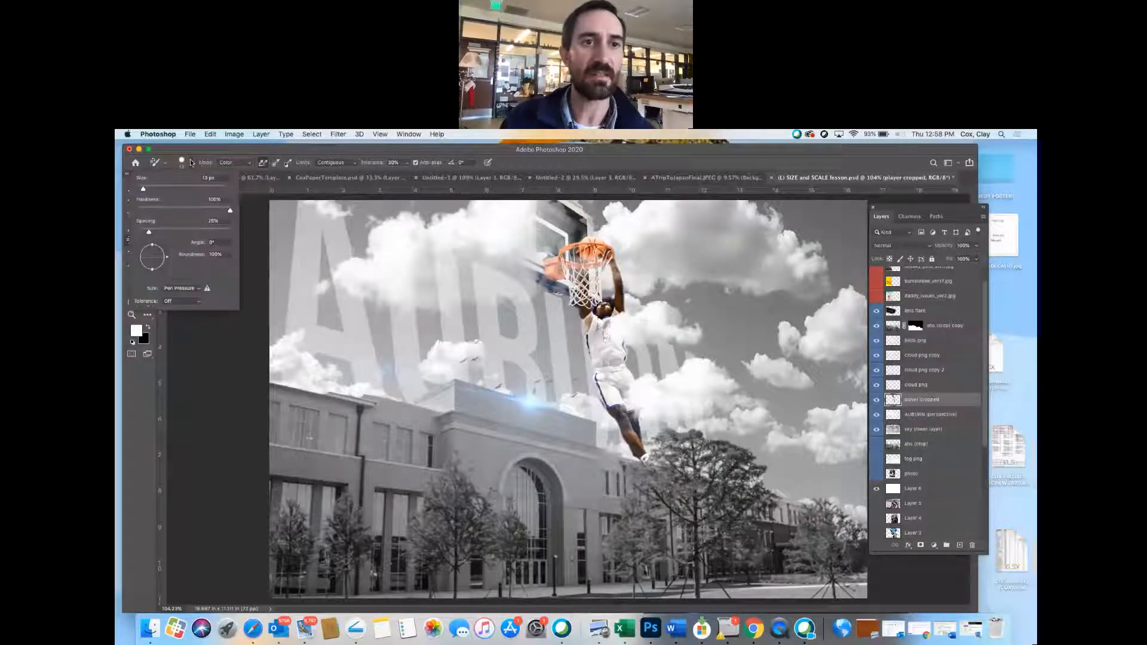
left_click(212, 187)
left_click_drag(207, 210, 138, 212)
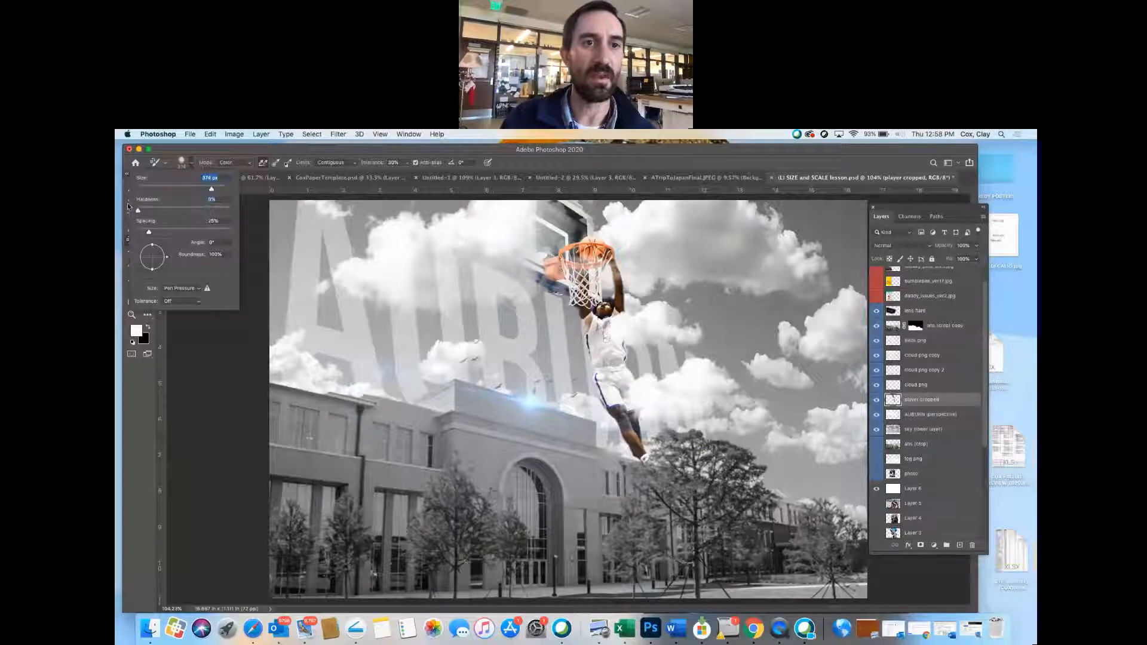
left_click(521, 243)
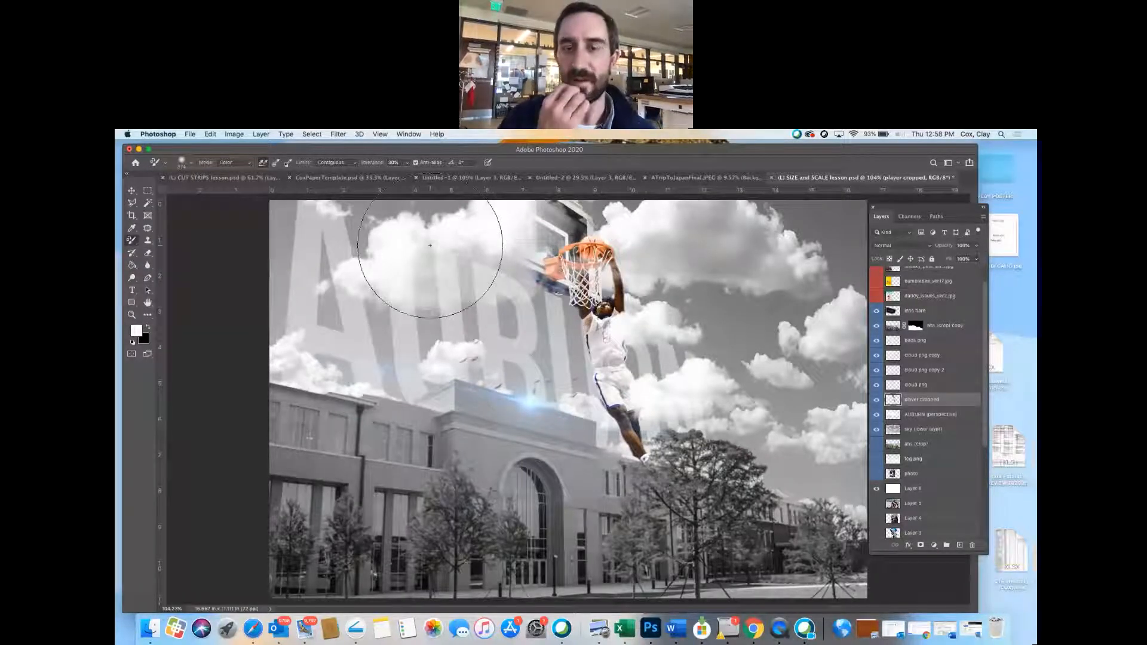
left_click(132, 191)
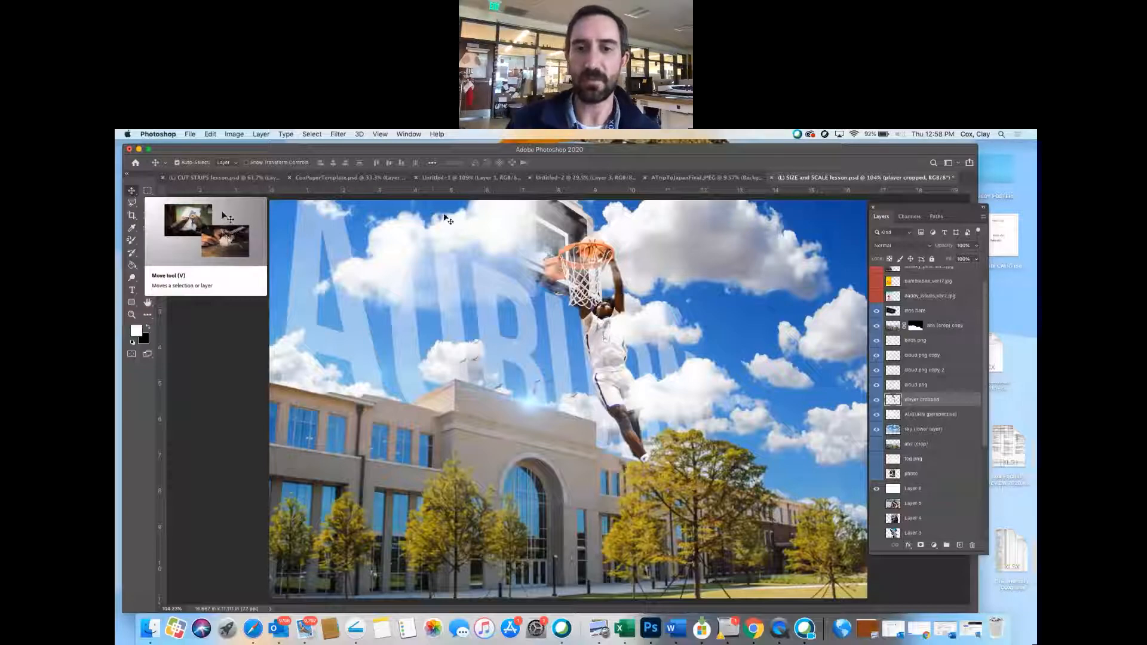
Step: Restack the layers so the cropped player sits above the masked building copy and the three cloud layers sit directly above the player
left_click_drag(923, 401, 924, 321)
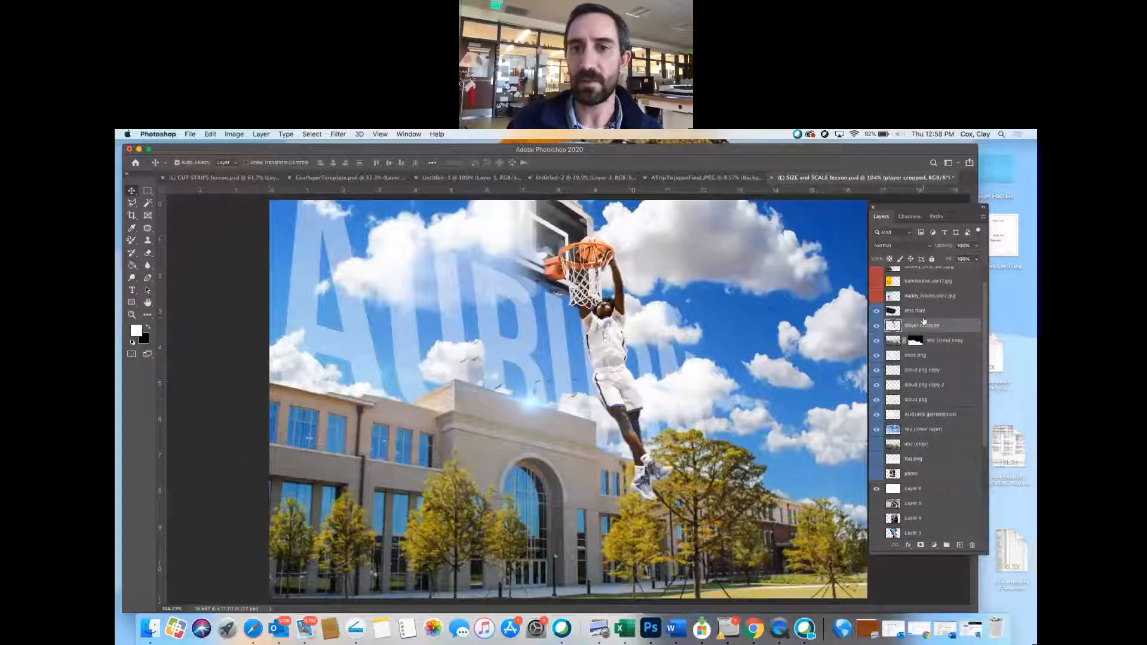
double_click(916, 327)
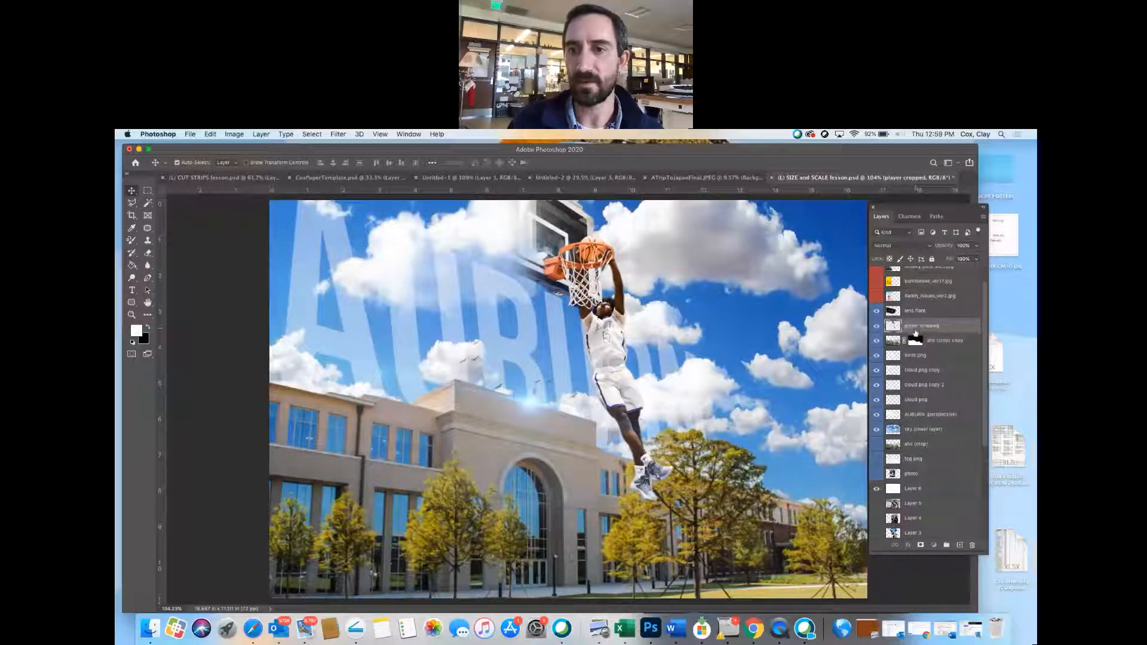
left_click(916, 370)
left_click(909, 400, "shift")
left_click_drag(909, 402, 919, 317)
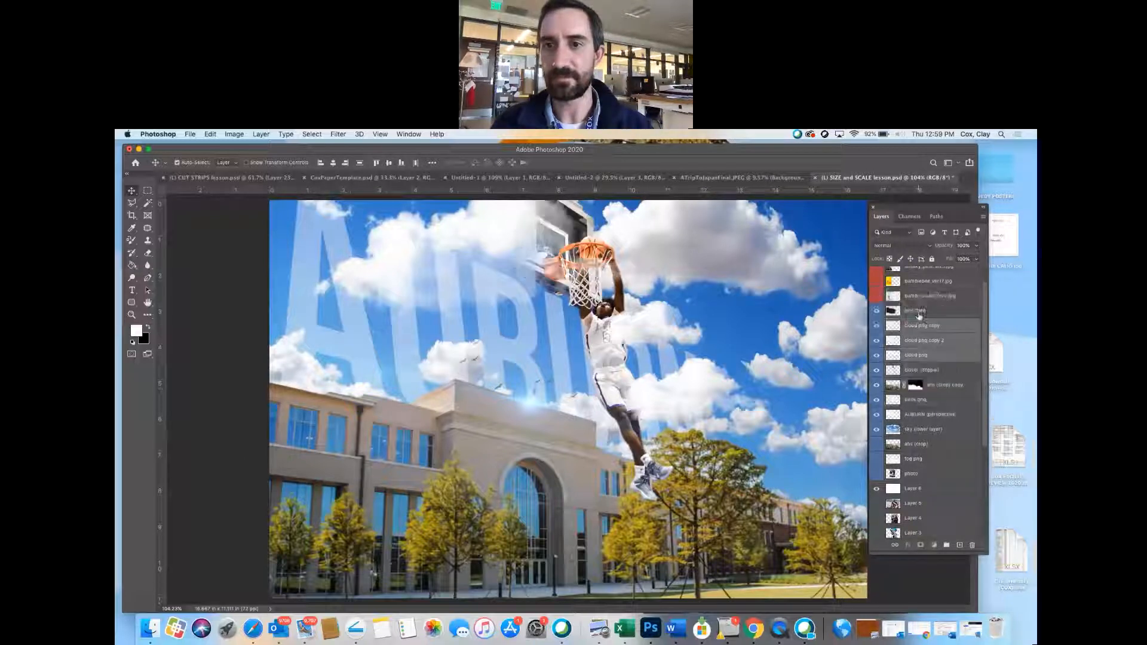
Step: Enlarge the cropped player proportionally to about 124%, keeping its upper edge in place
left_click(904, 375)
key("super+t")
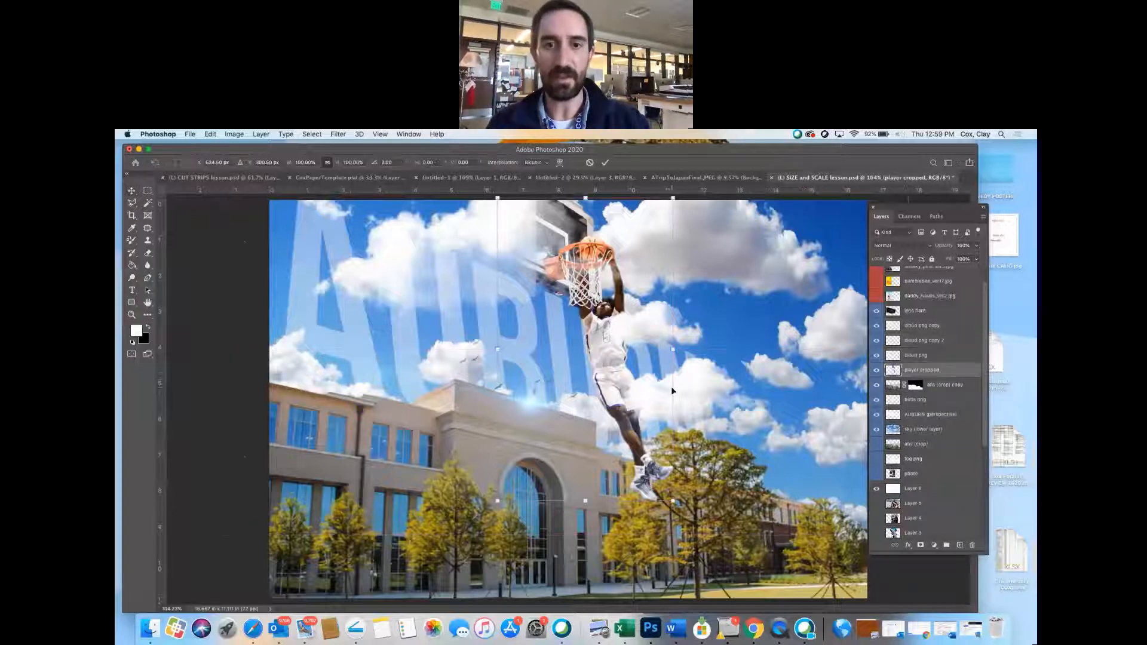
left_click_drag(584, 500, 570, 572)
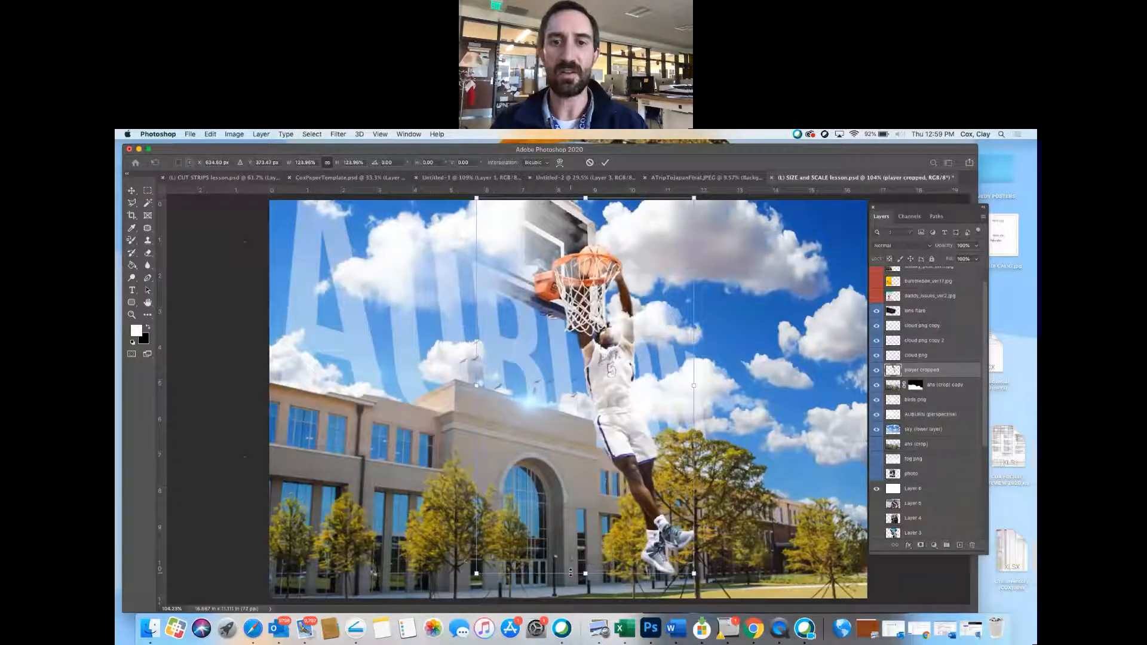
key("Return")
Step: Shift the enlarged player slightly left and up, and place its layer directly below the masked building copy
left_click_drag(529, 263, 607, 326)
left_click_drag(589, 288, 564, 275)
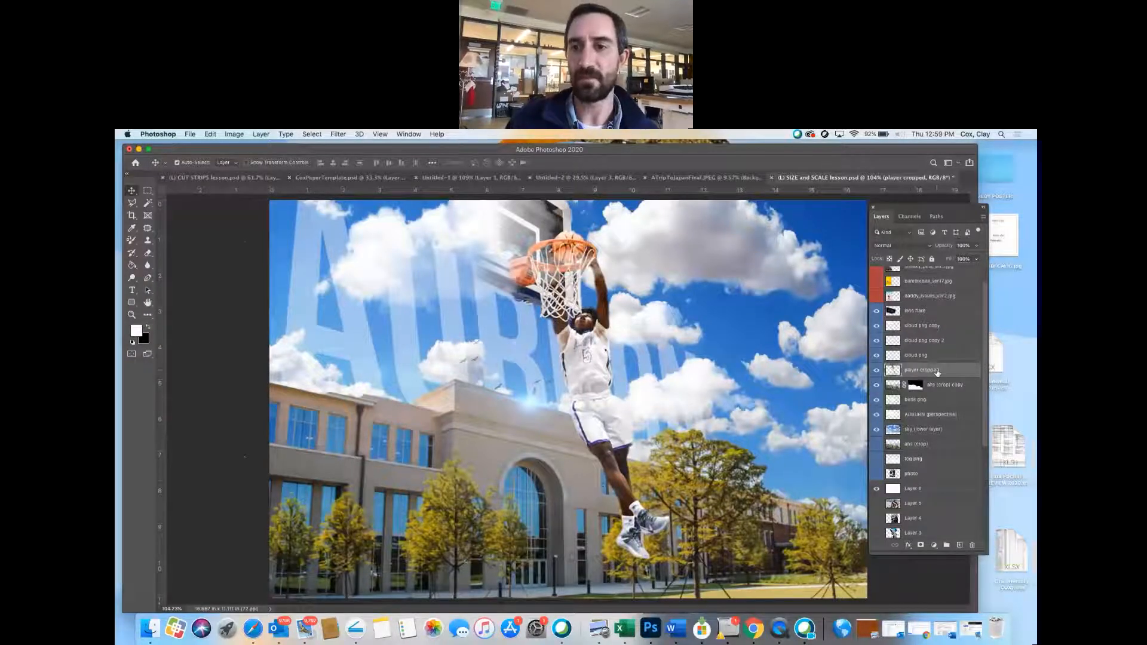
left_click_drag(936, 372, 932, 398)
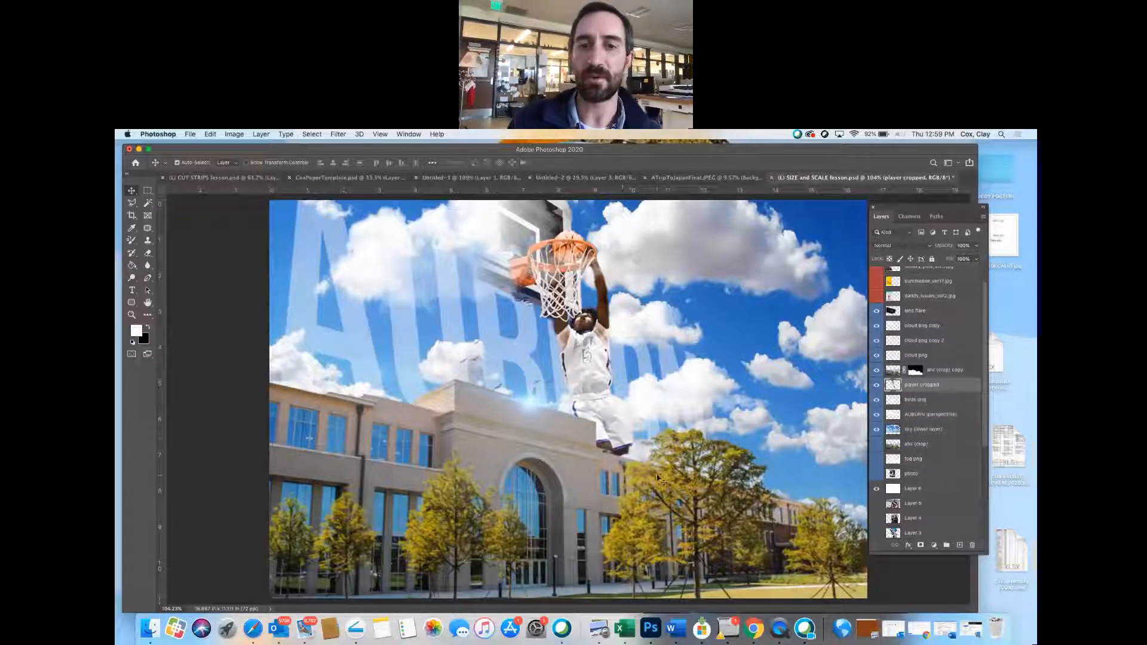
Step: Undo the player's layer reordering and repositioning
key("super+z")
key("super+z")
key("super+z")
key("super+z")
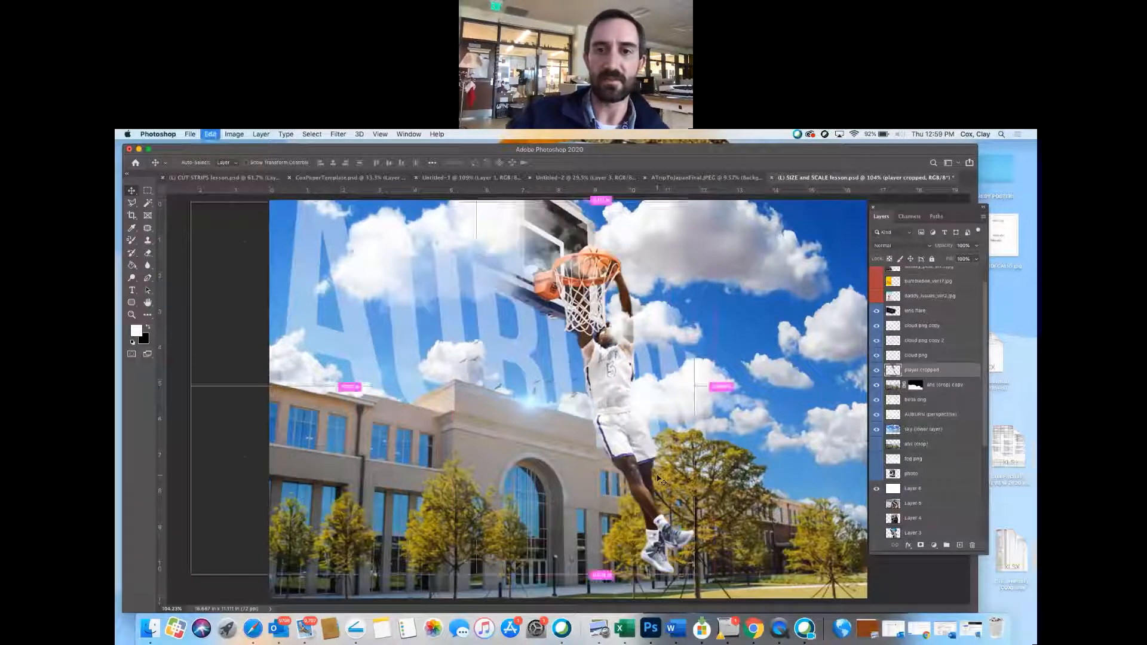